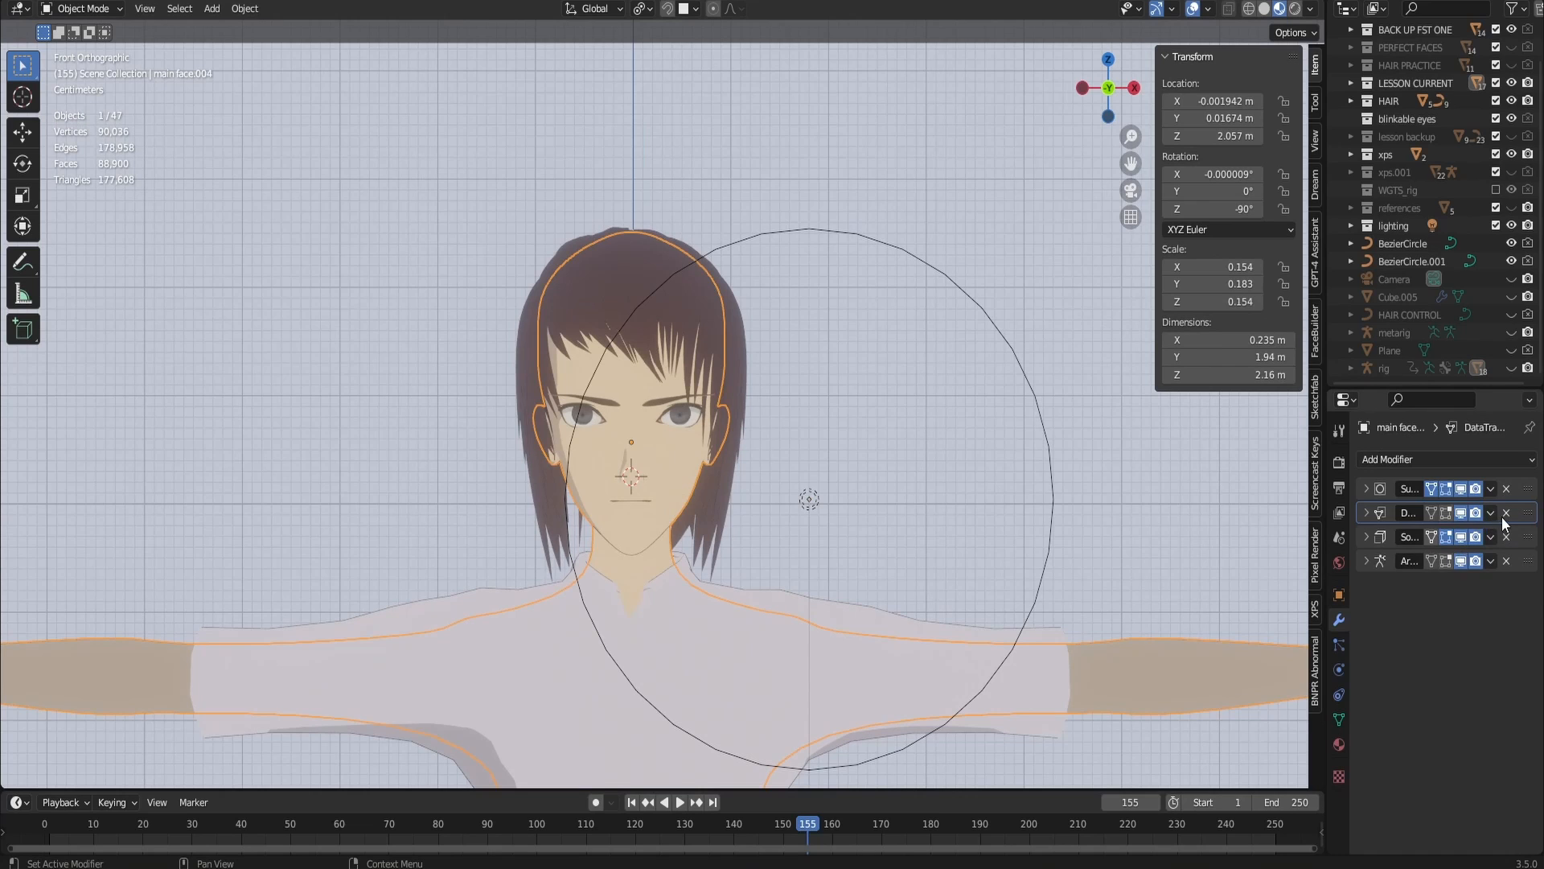
# - Remove the Data Transfer modifier from the main face mesh and delete the light beside the head
pyautogui.click(1507, 512)
pyautogui.click(810, 502)
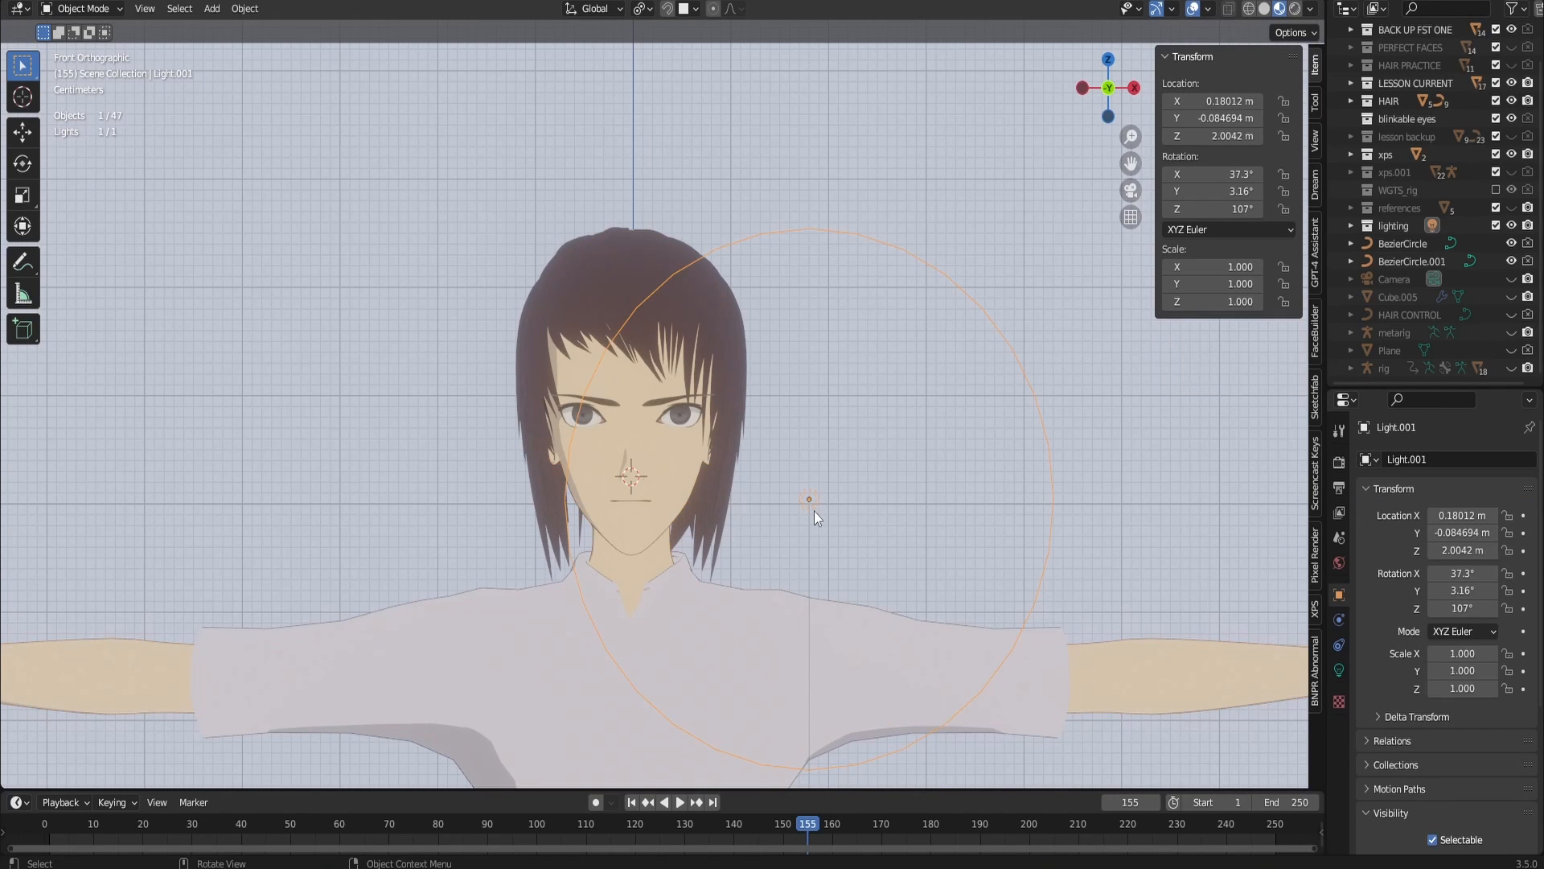
pyautogui.press('Delete')
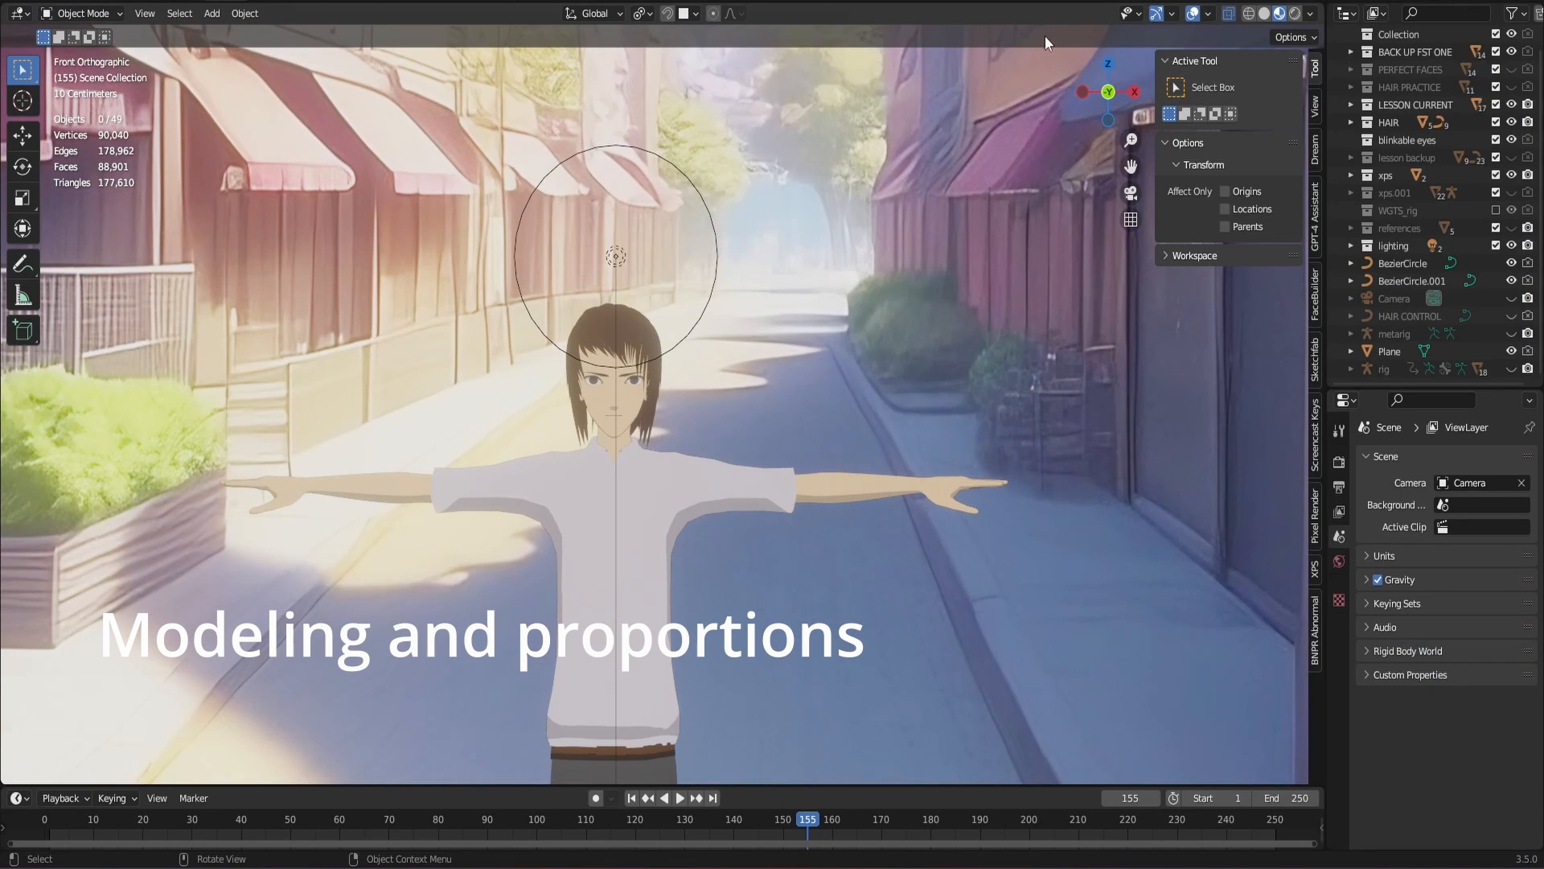
# - Show the references collection and hide the lighting collection
pyautogui.click(1512, 229)
pyautogui.click(1512, 228)
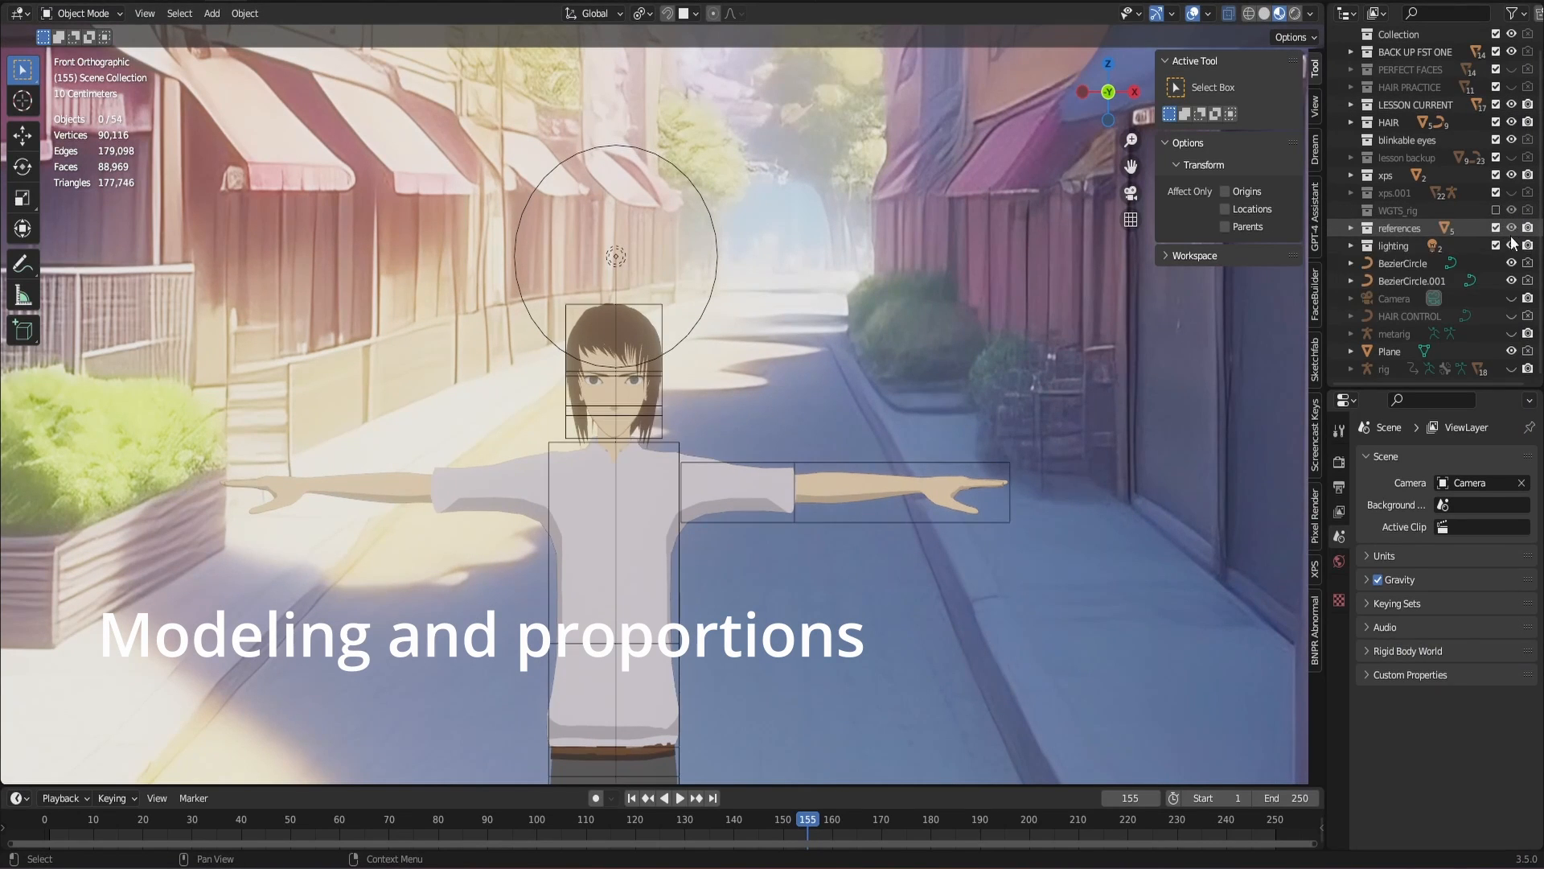
pyautogui.click(1512, 246)
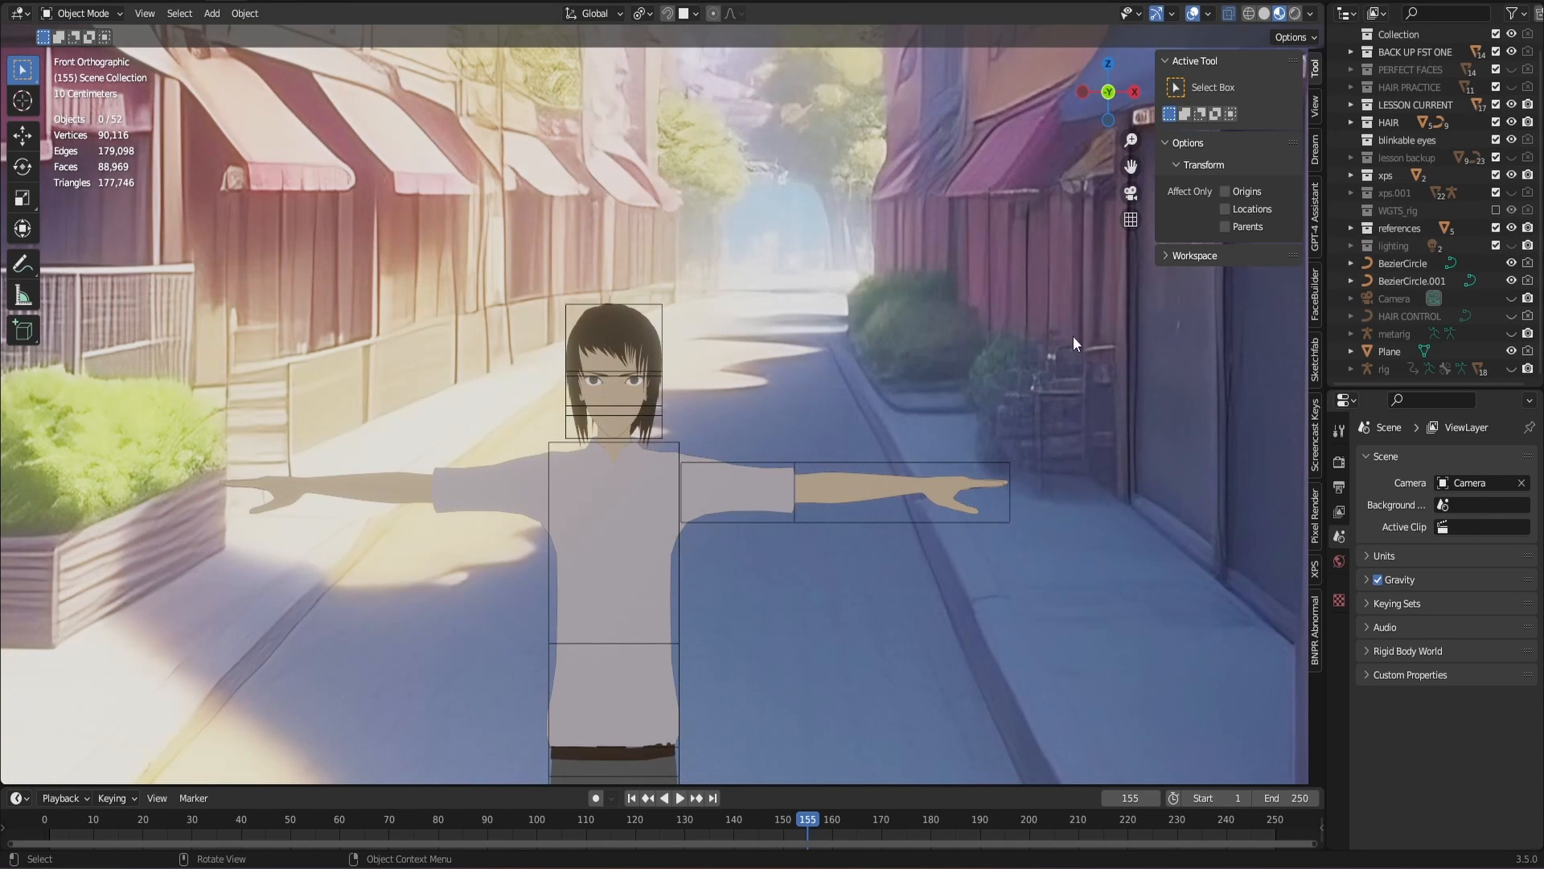
# - Hide the background image plane behind the character
pyautogui.scroll(-1, 909, 347)
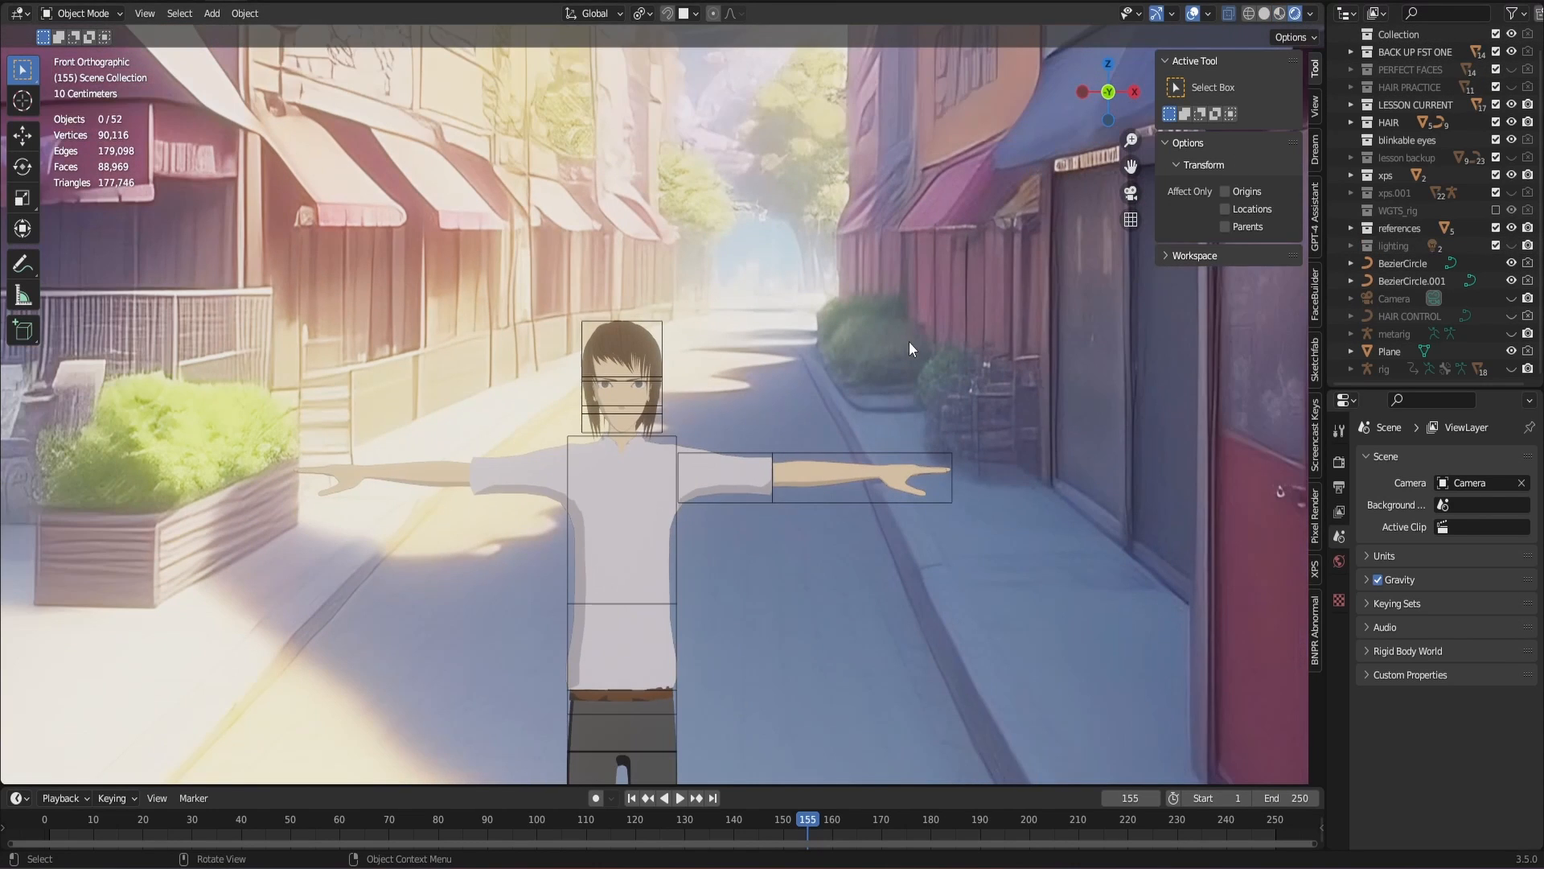
pyautogui.click(789, 332)
pyautogui.press('h')
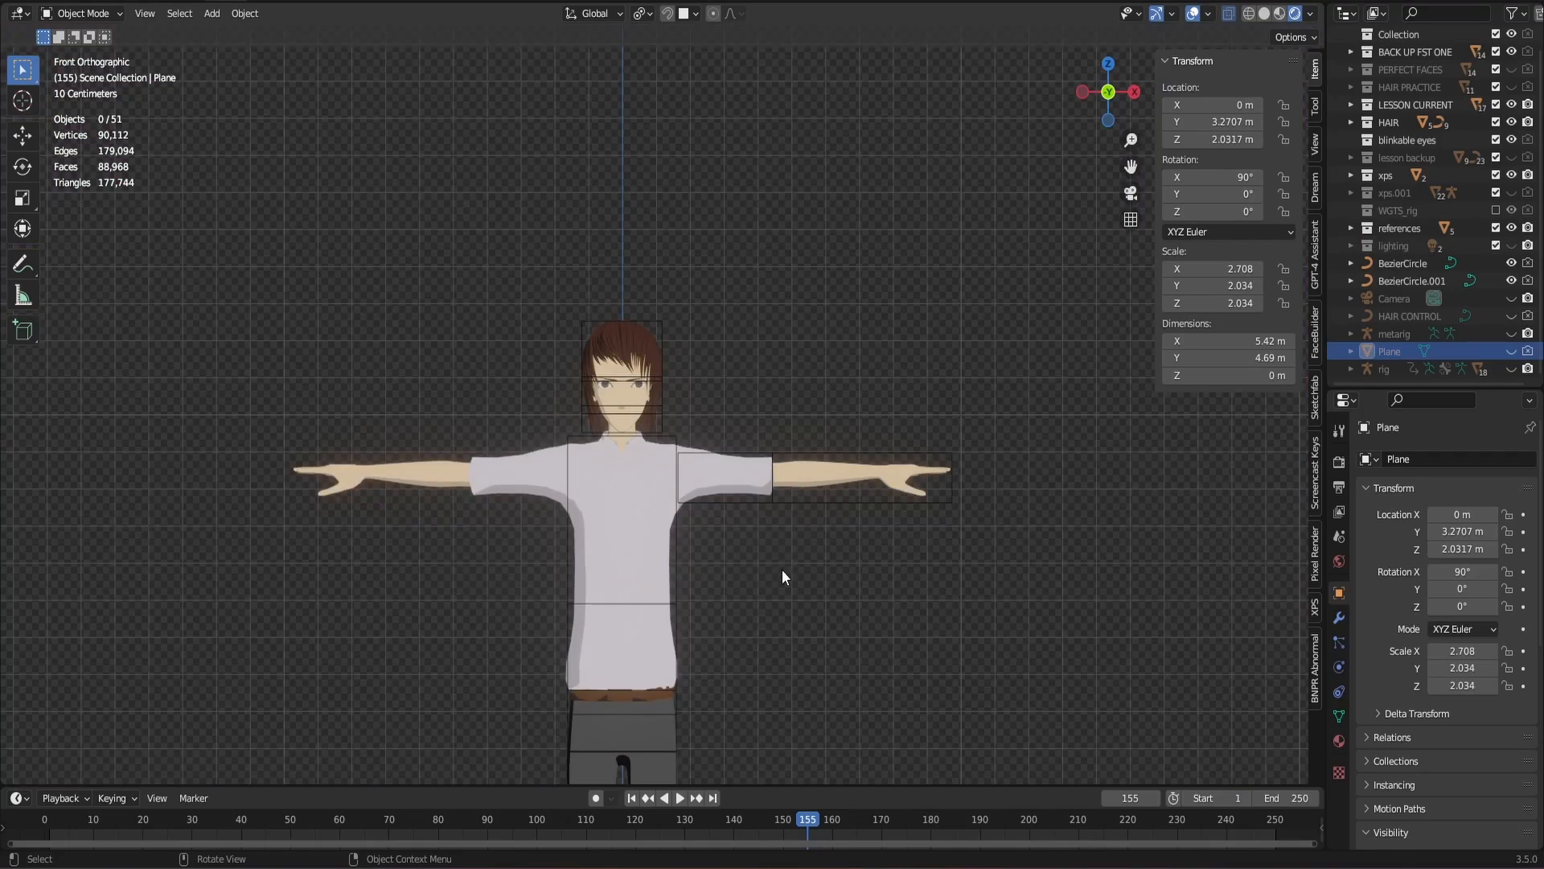
# - Examine the head's proportions and facial guide lines against the head reference box in front view
pyautogui.keyDown('shift'); pyautogui.moveTo(781, 483); pyautogui.dragTo(762, 596, button='middle'); pyautogui.keyUp('shift')
pyautogui.scroll(-3, 786, 401)
pyautogui.scroll(2, 786, 401)
pyautogui.scroll(5, 671, 407)
pyautogui.keyDown('shift'); pyautogui.moveTo(708, 499); pyautogui.dragTo(798, 446, button='middle'); pyautogui.keyUp('shift')
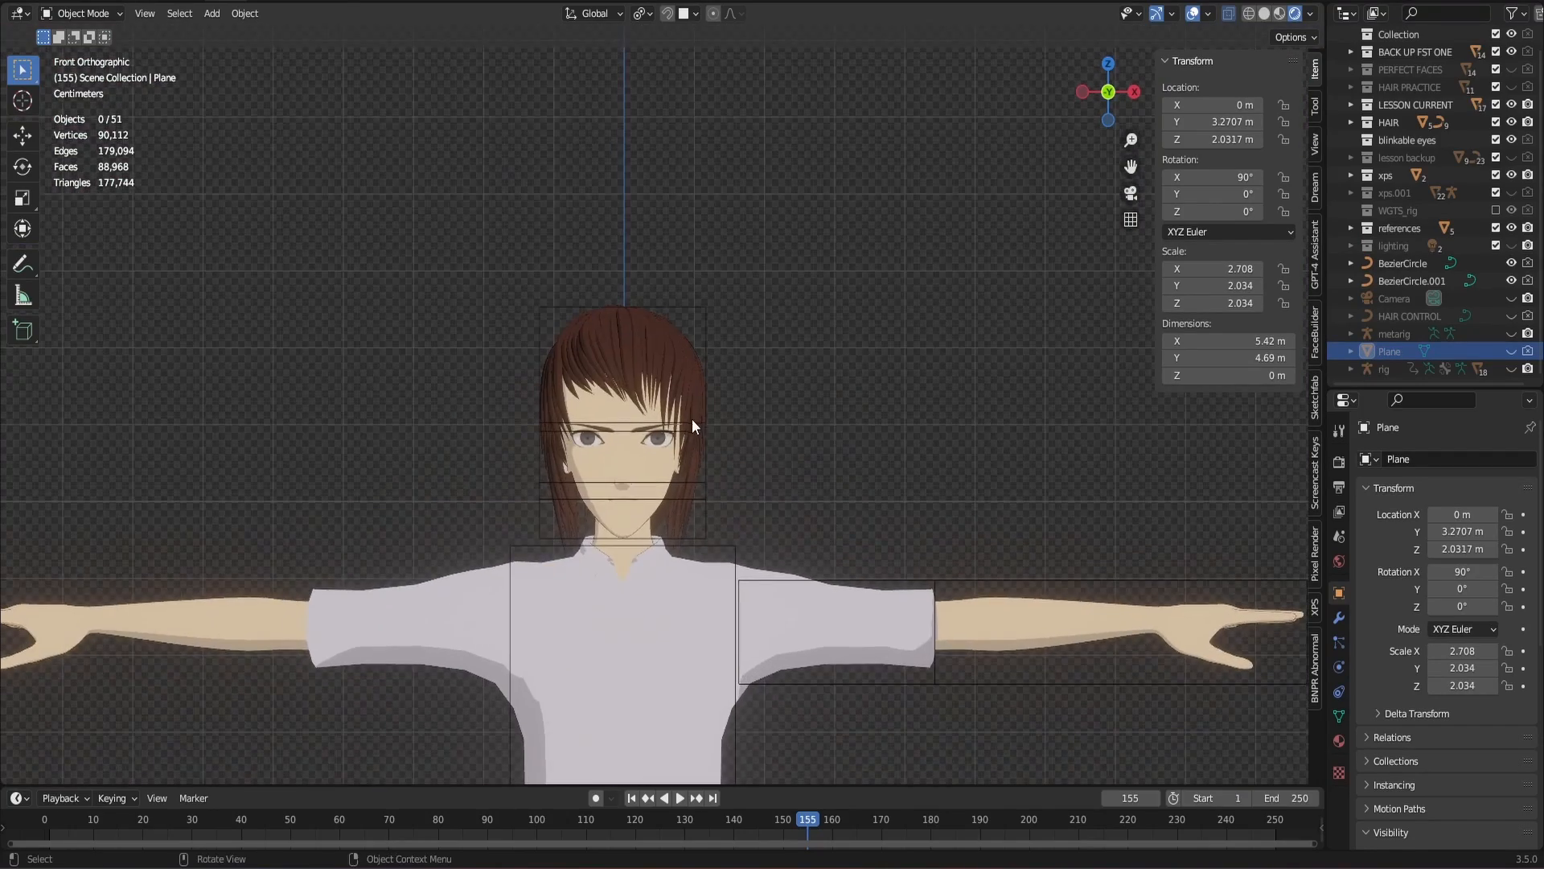
pyautogui.click(706, 325)
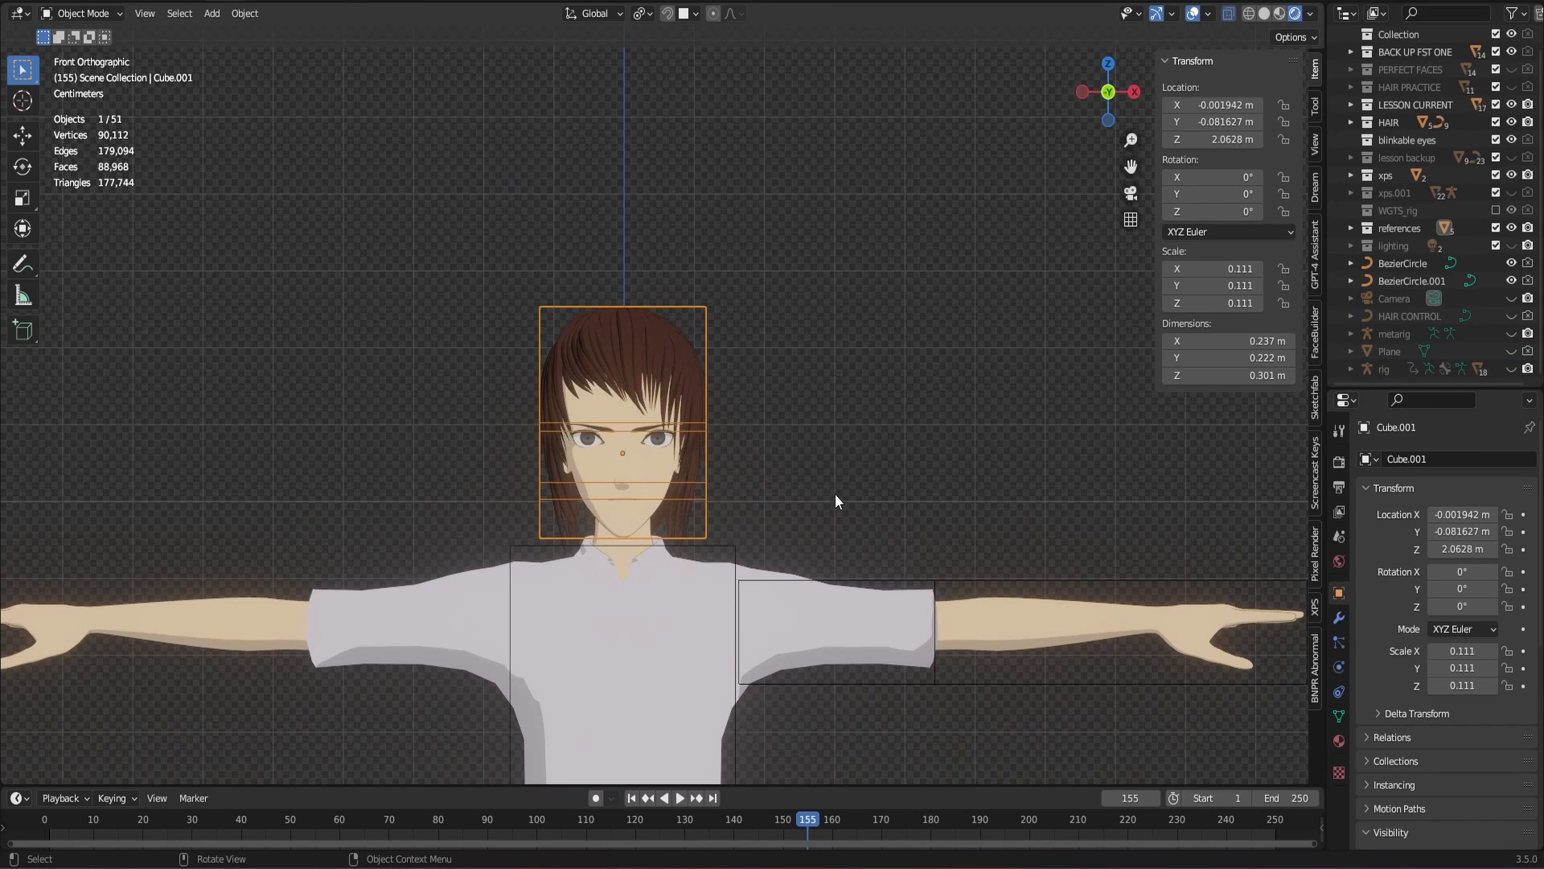
pyautogui.keyDown('shift'); pyautogui.moveTo(833, 497); pyautogui.dragTo(857, 453, button='middle'); pyautogui.keyUp('shift')
pyautogui.scroll(3, 793, 451)
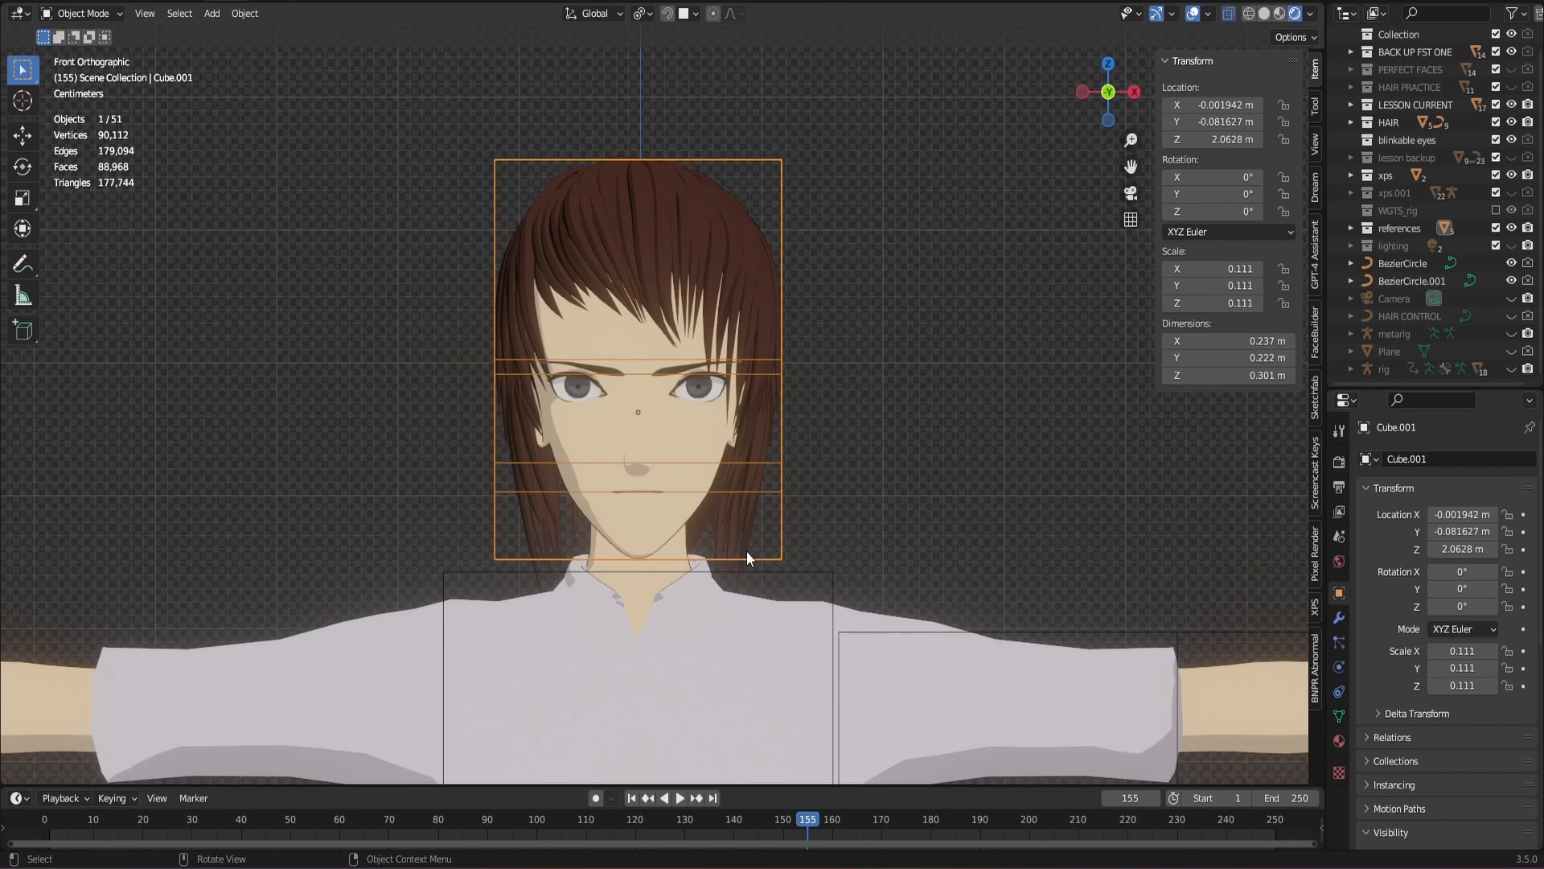
# - Compare the dimensions of the arm reference box with those of the head reference box
pyautogui.scroll(-5, 669, 552)
pyautogui.click(951, 524)
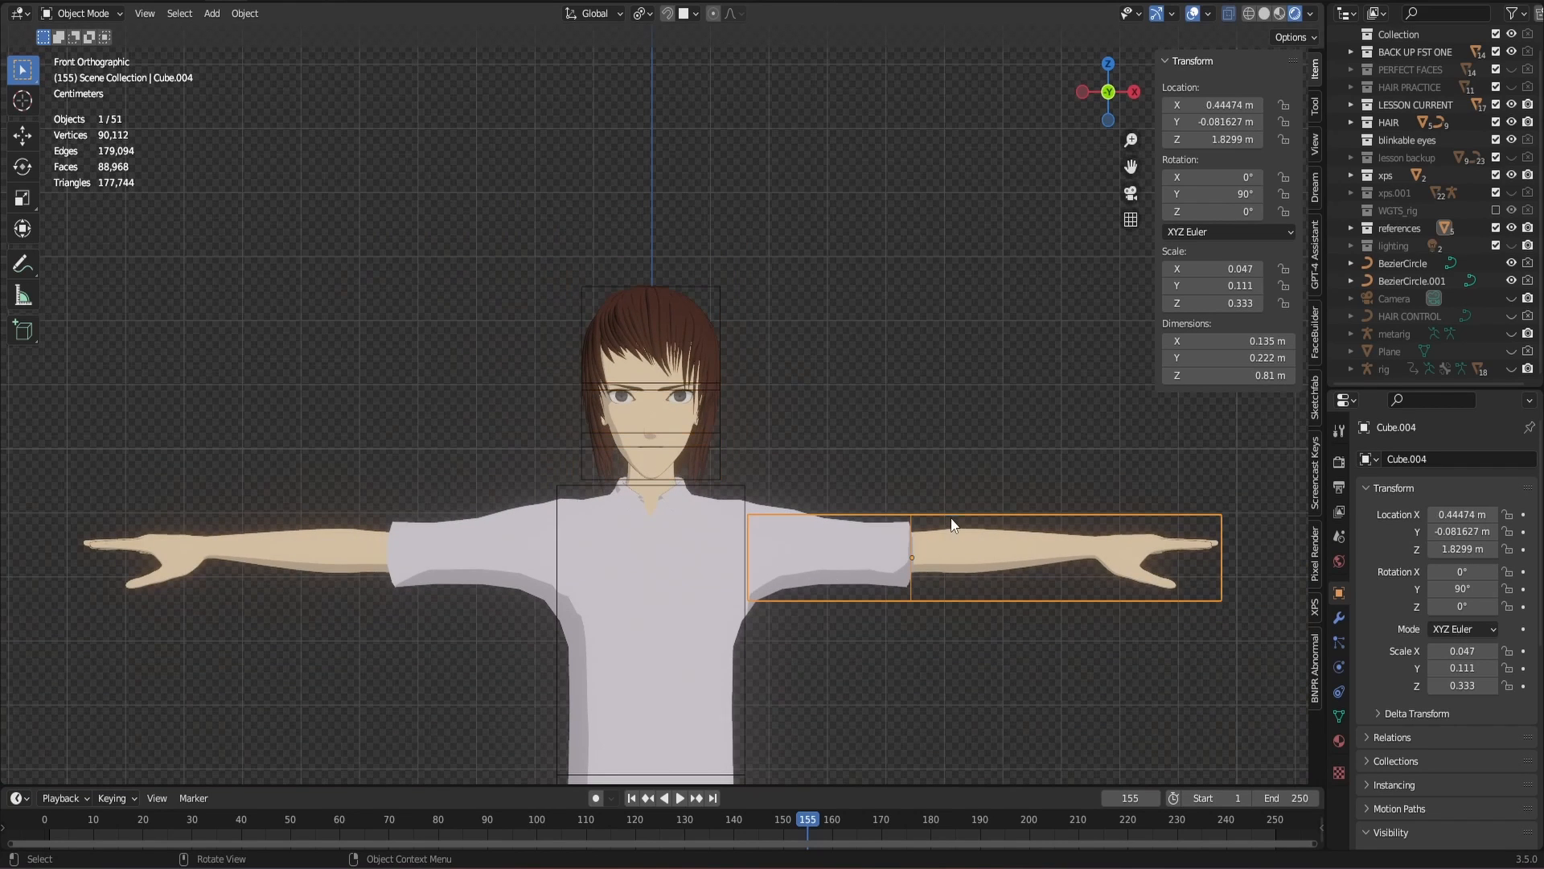
pyautogui.click(709, 286)
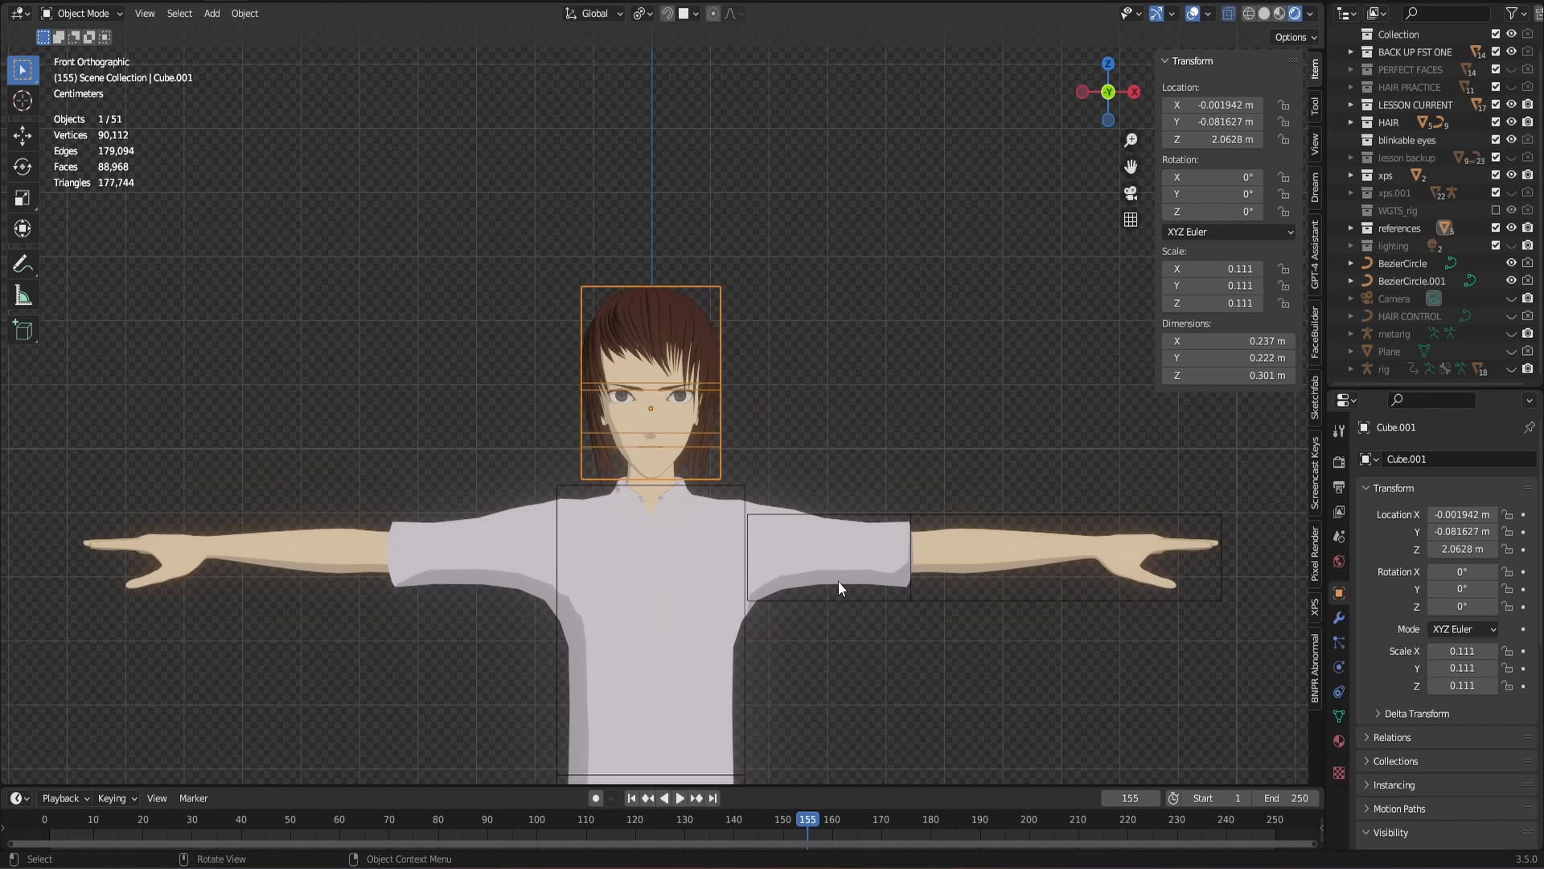
pyautogui.click(747, 537)
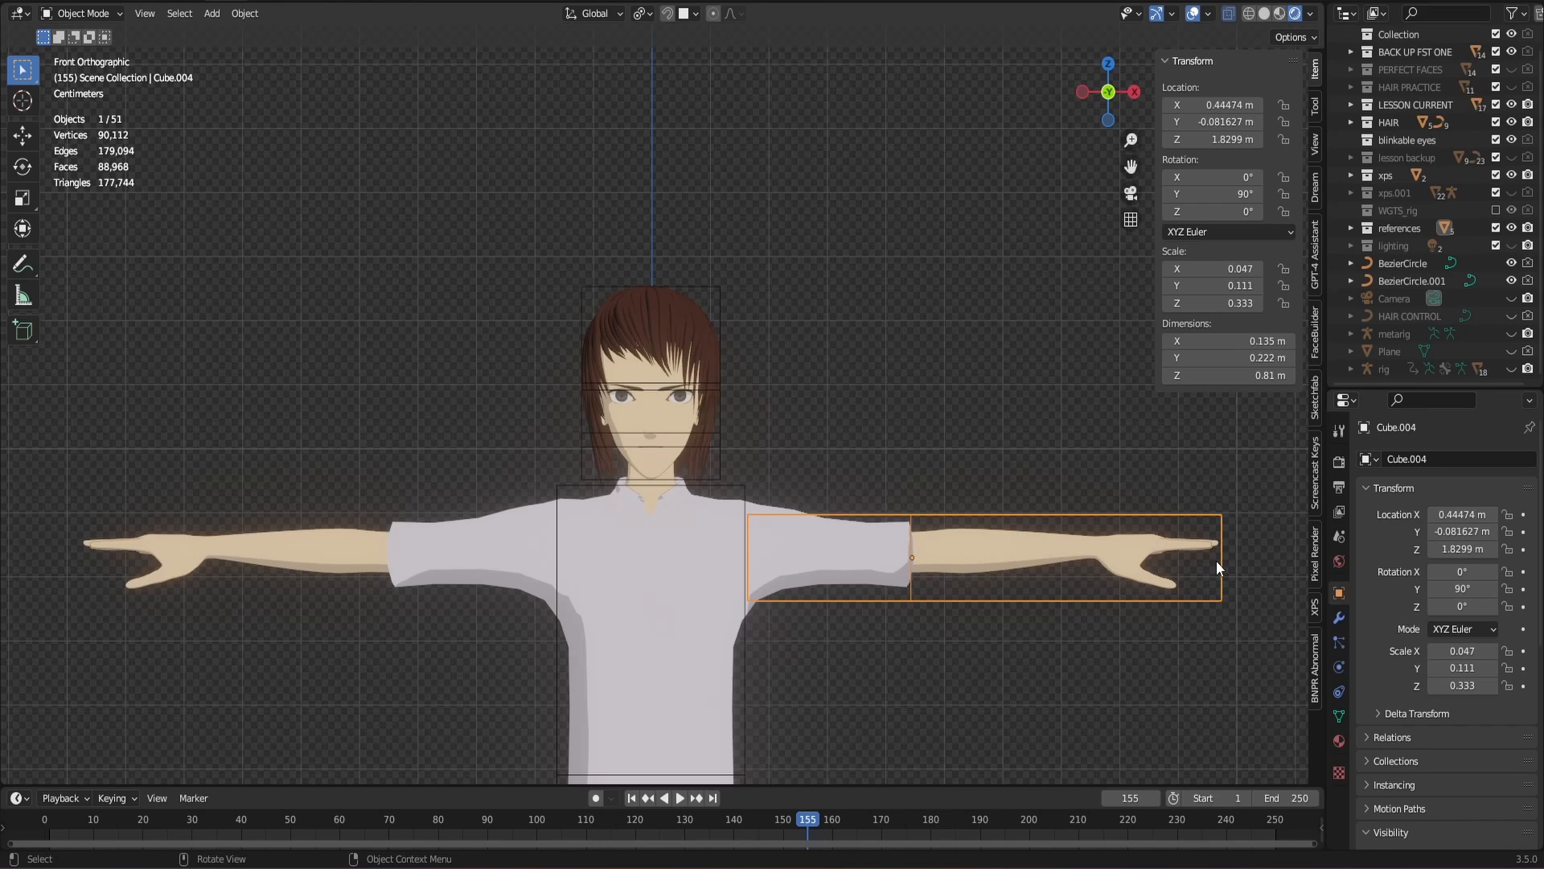
pyautogui.click(895, 463)
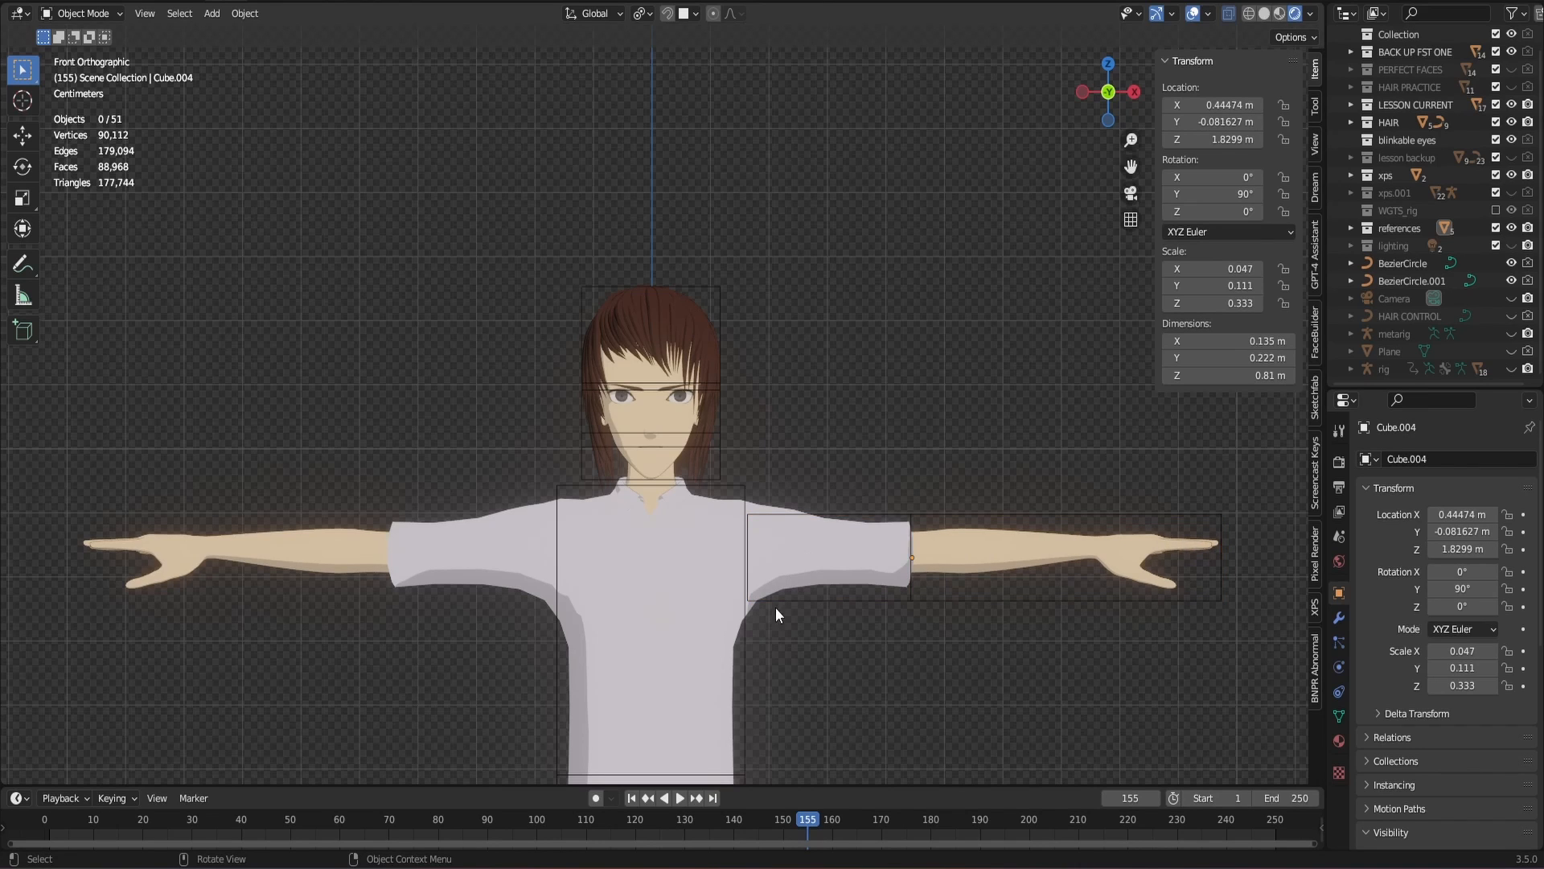
# - Compare the dimensions of the torso reference box with those of the head reference box
pyautogui.scroll(-2, 774, 619)
pyautogui.keyDown('shift'); pyautogui.moveTo(773, 629); pyautogui.dragTo(780, 417, button='middle'); pyautogui.keyUp('shift')
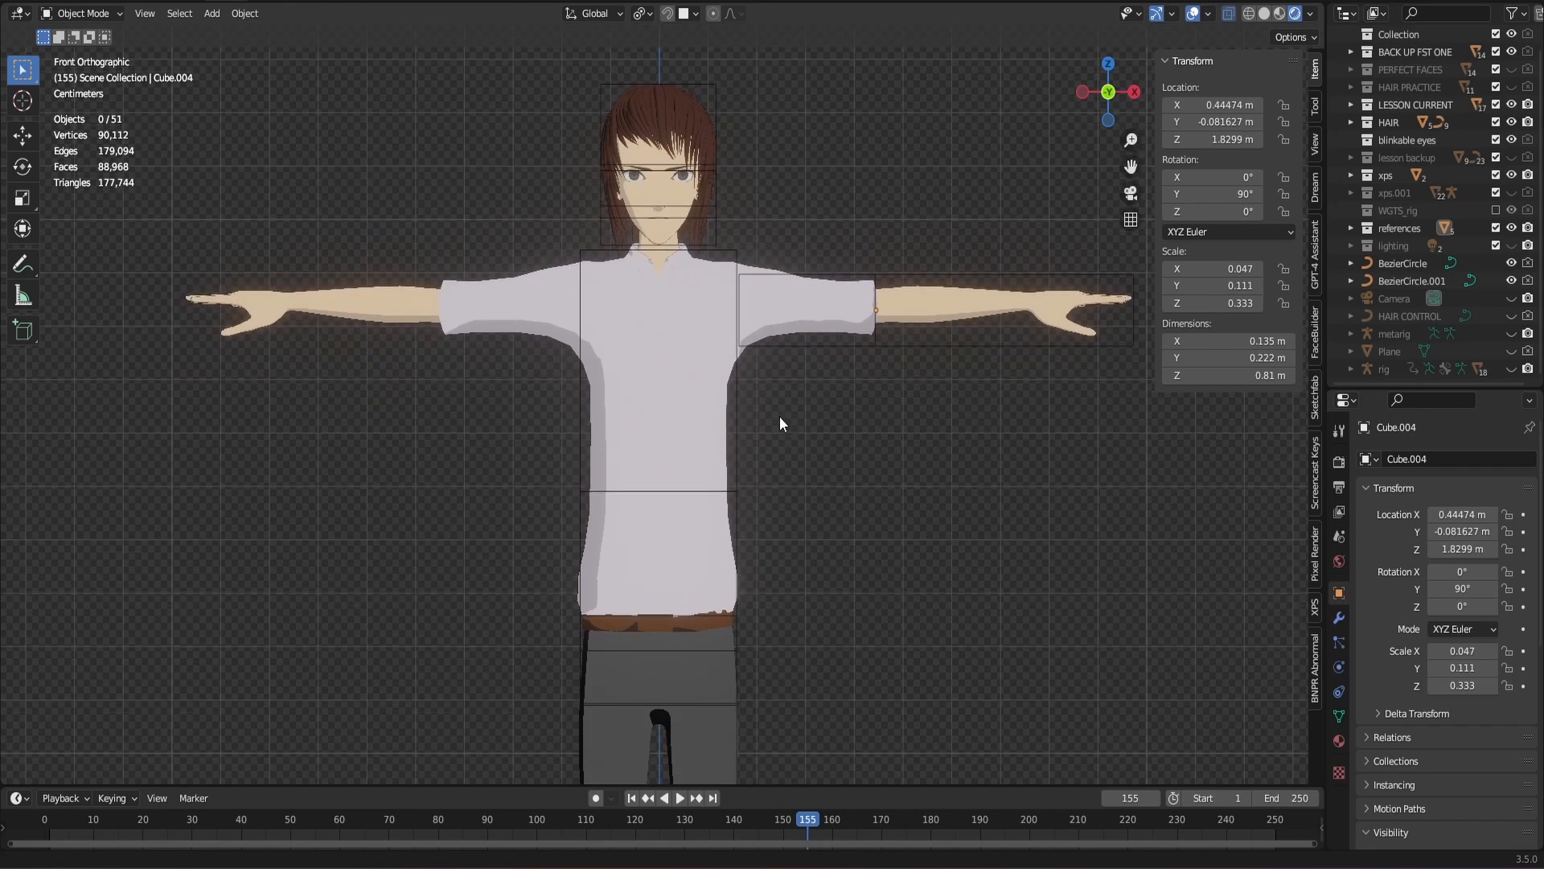
pyautogui.click(738, 442)
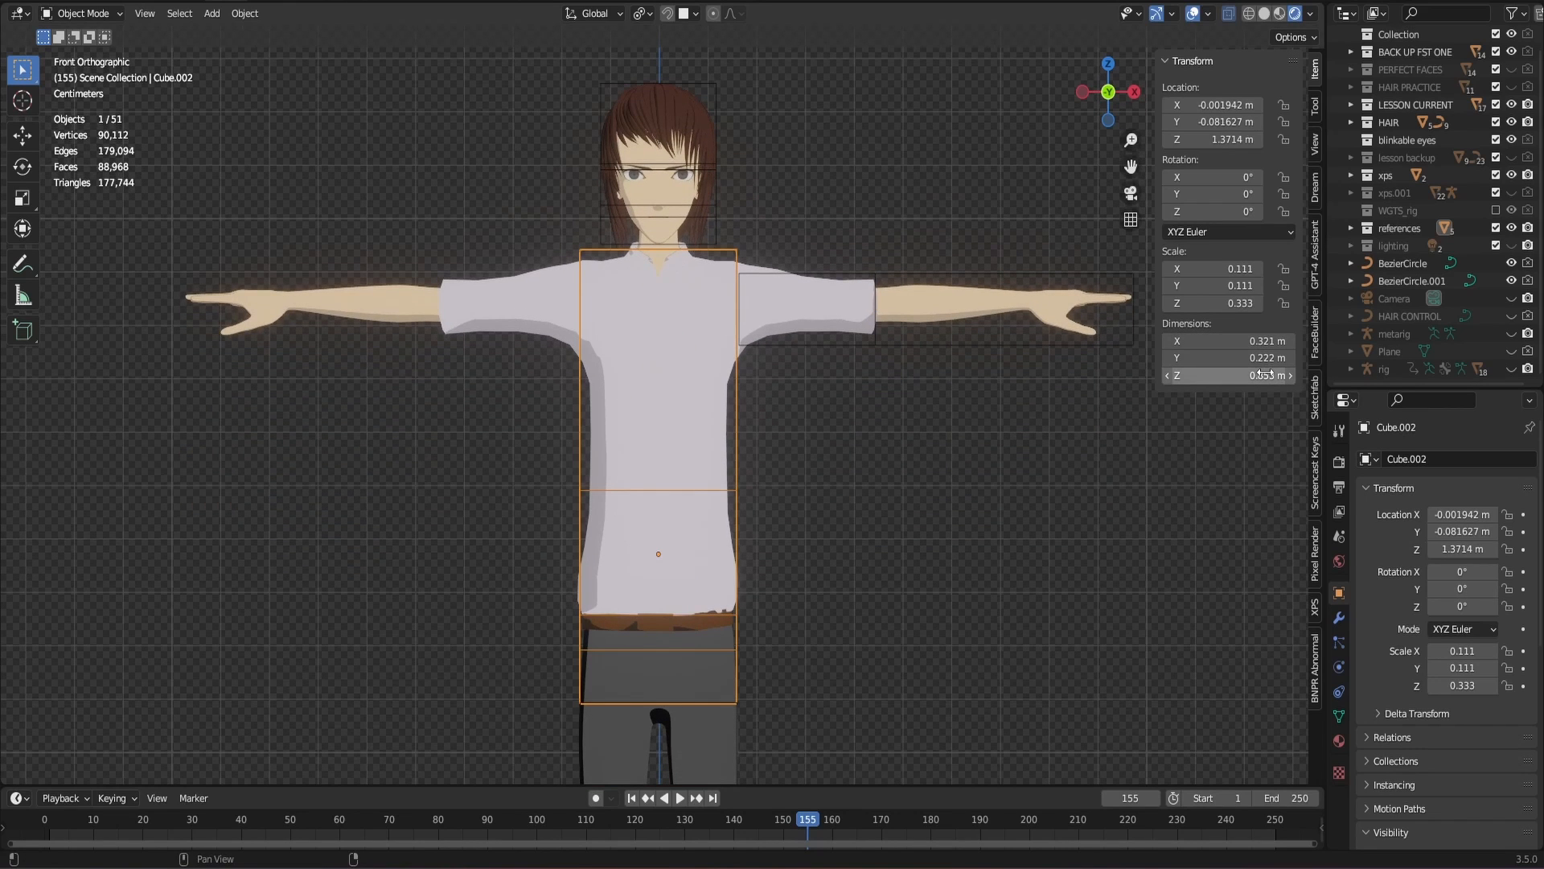
pyautogui.click(713, 119)
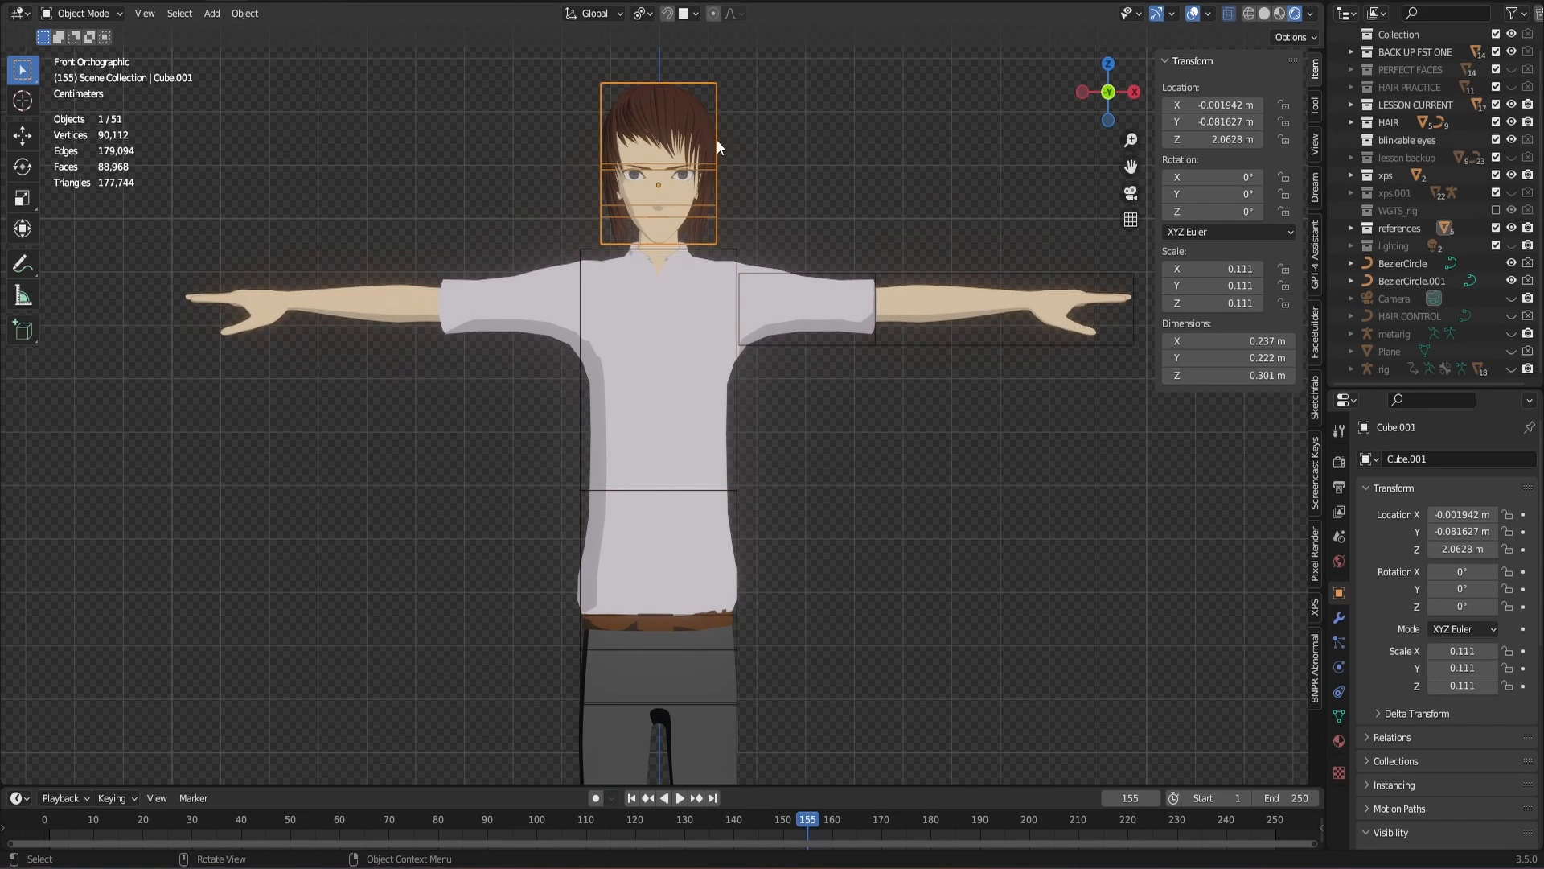
pyautogui.click(739, 406)
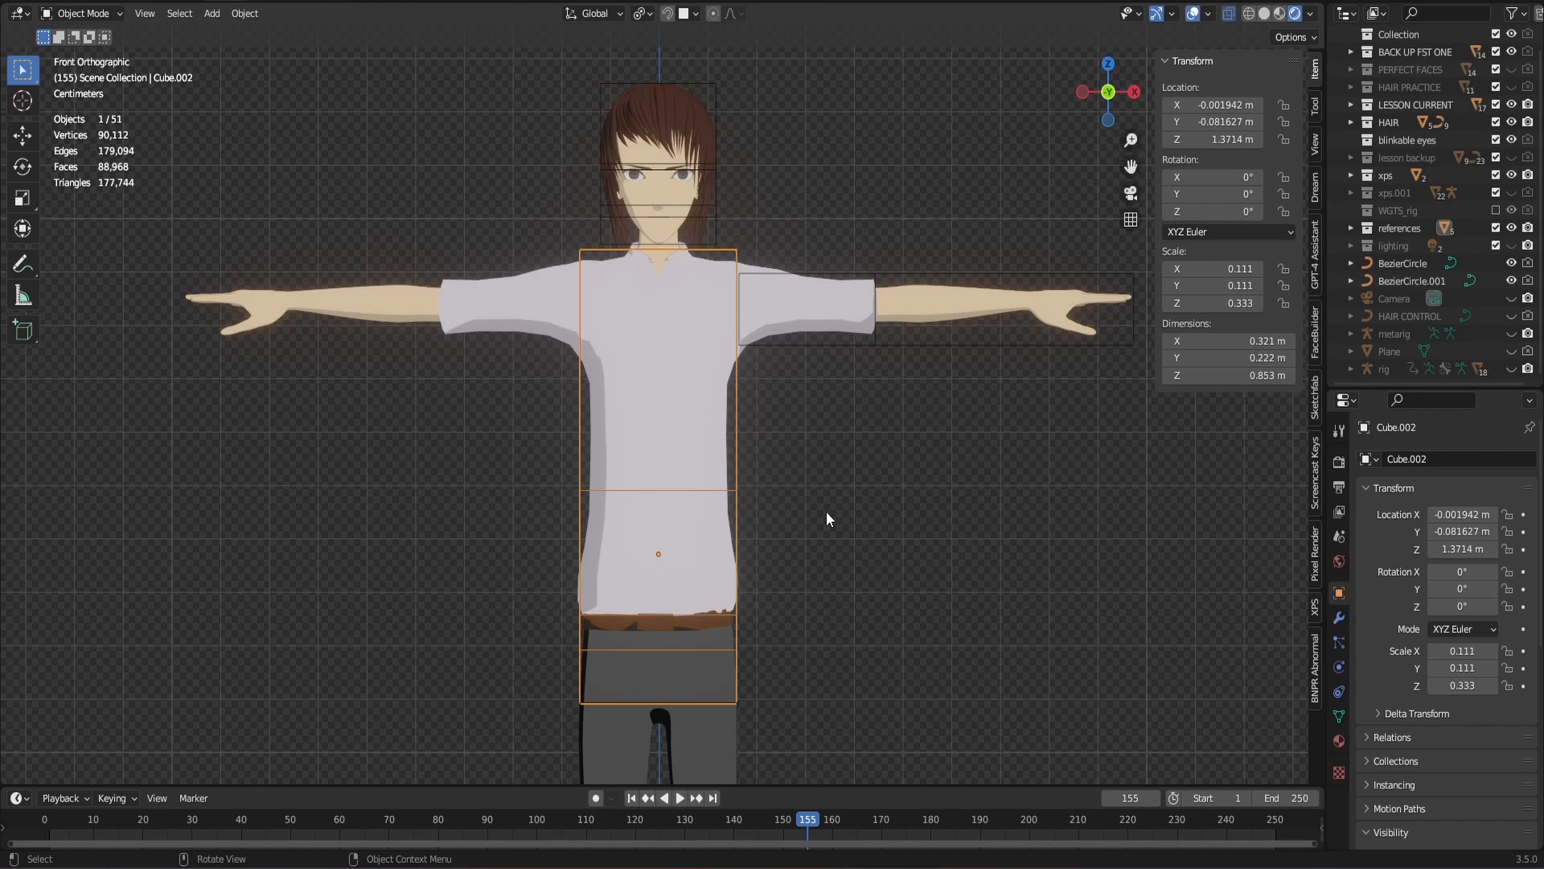
pyautogui.scroll(-2, 827, 512)
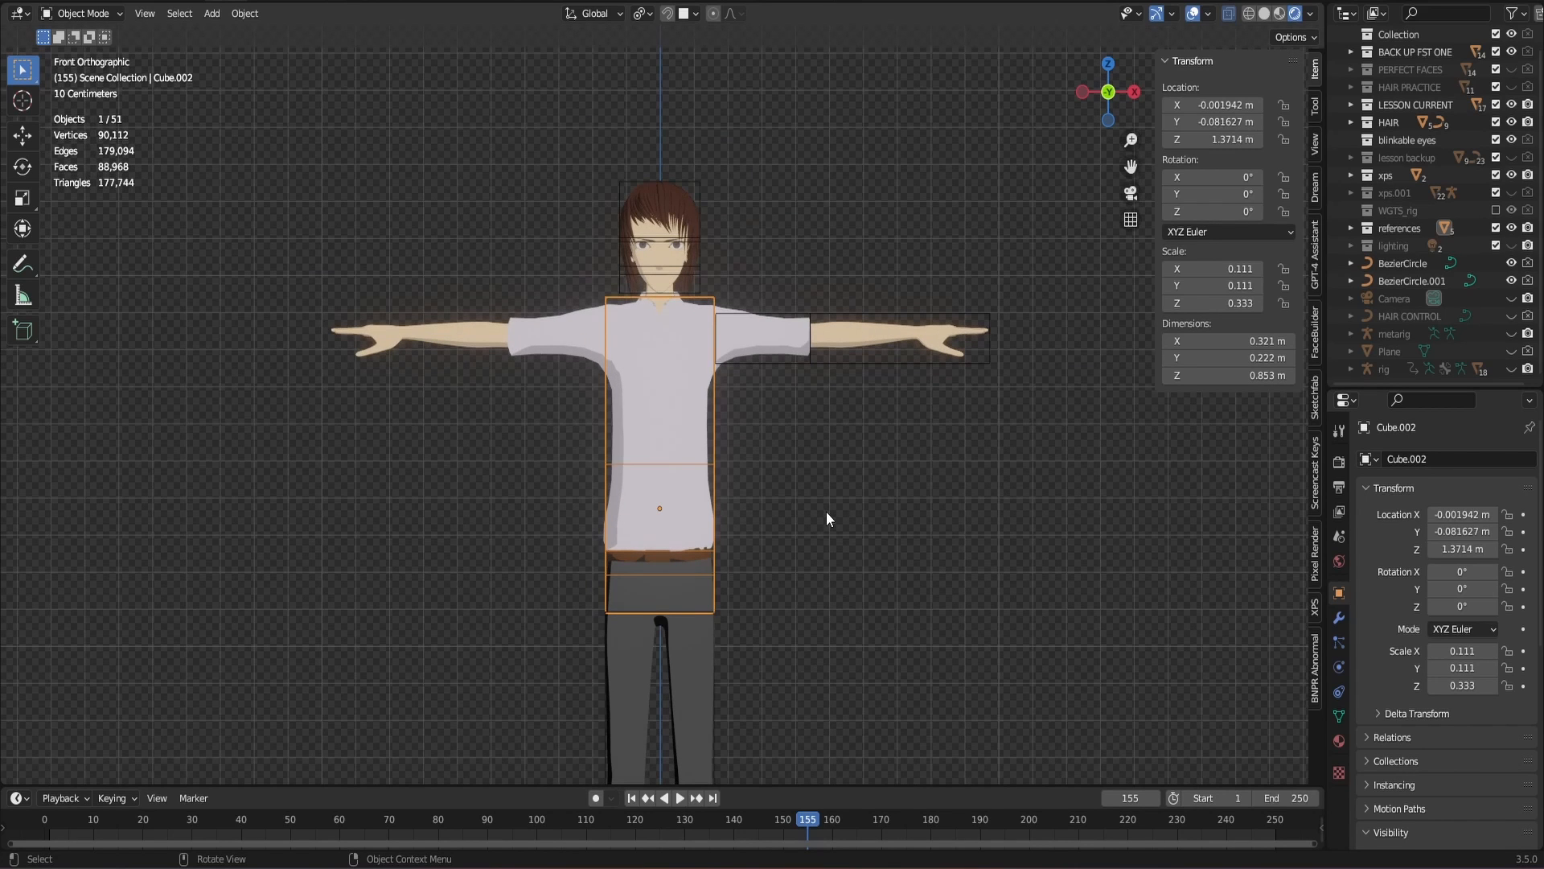
pyautogui.keyDown('ctrl'); pyautogui.moveTo(825, 574); pyautogui.dragTo(814, 470, button='middle'); pyautogui.keyUp('ctrl')
pyautogui.scroll(-1, 814, 470)
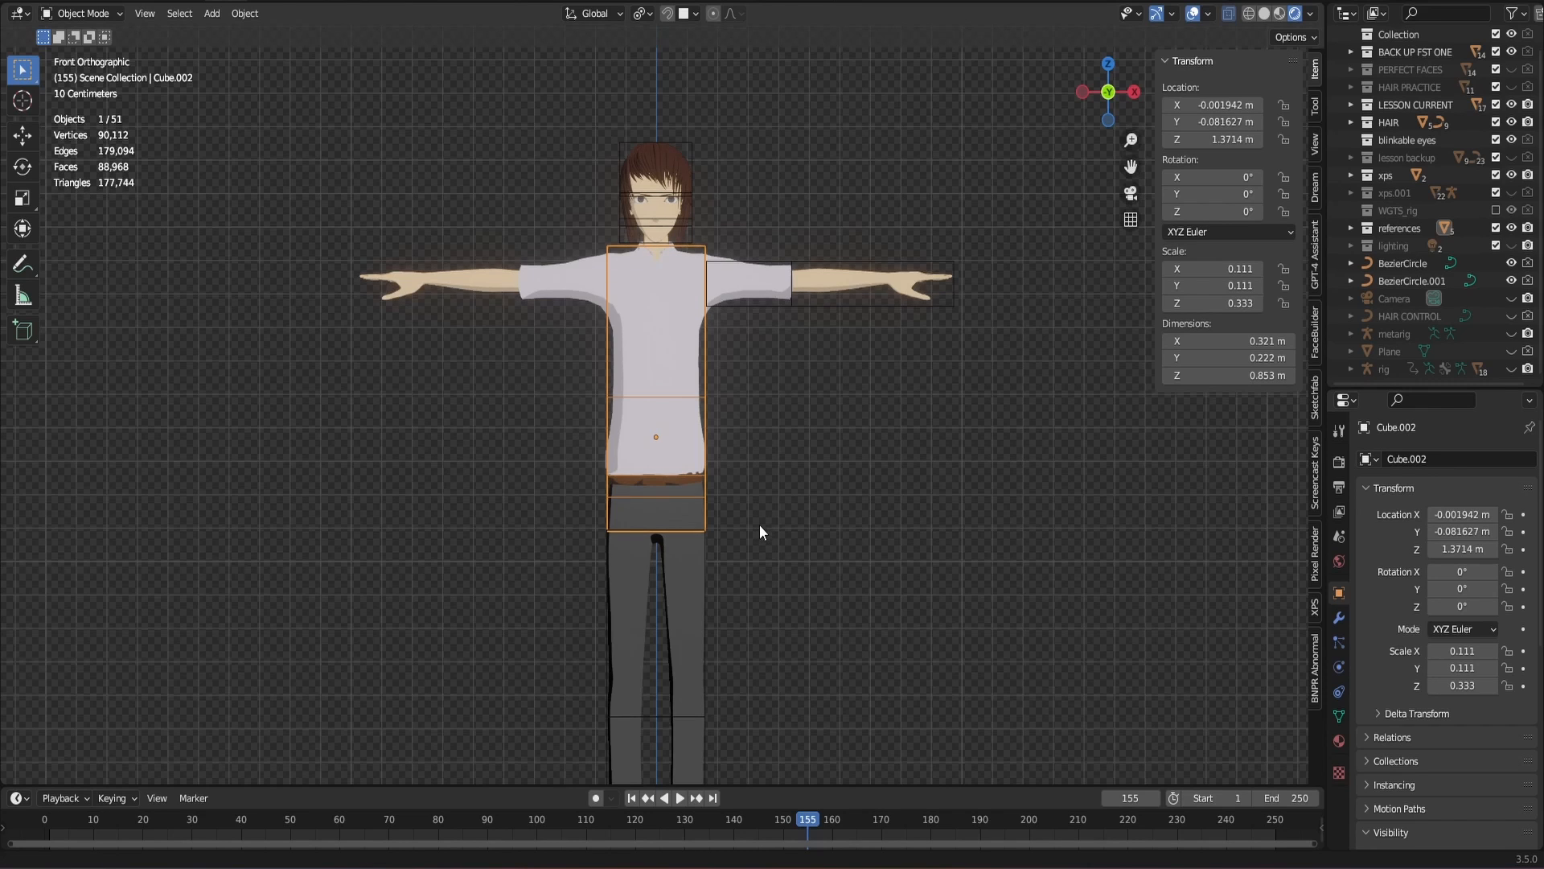
# - Examine the leg reference box's dimensions and its guide lines at the knees and ankles
pyautogui.keyDown('shift'); pyautogui.moveTo(759, 525); pyautogui.dragTo(757, 433, button='middle'); pyautogui.keyUp('shift')
pyautogui.click(757, 432)
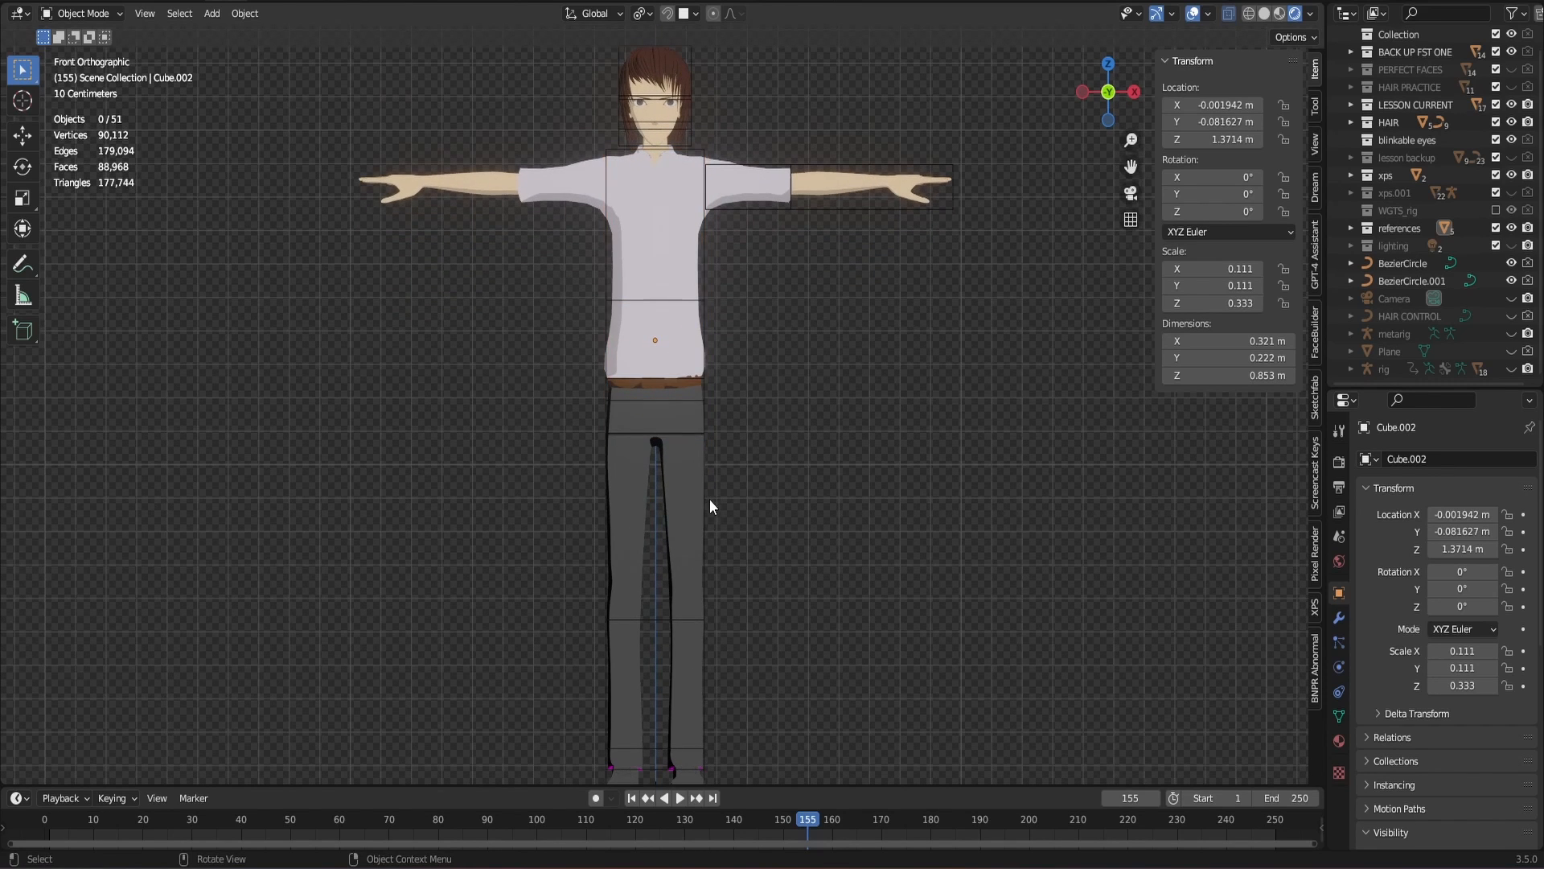
pyautogui.click(703, 477)
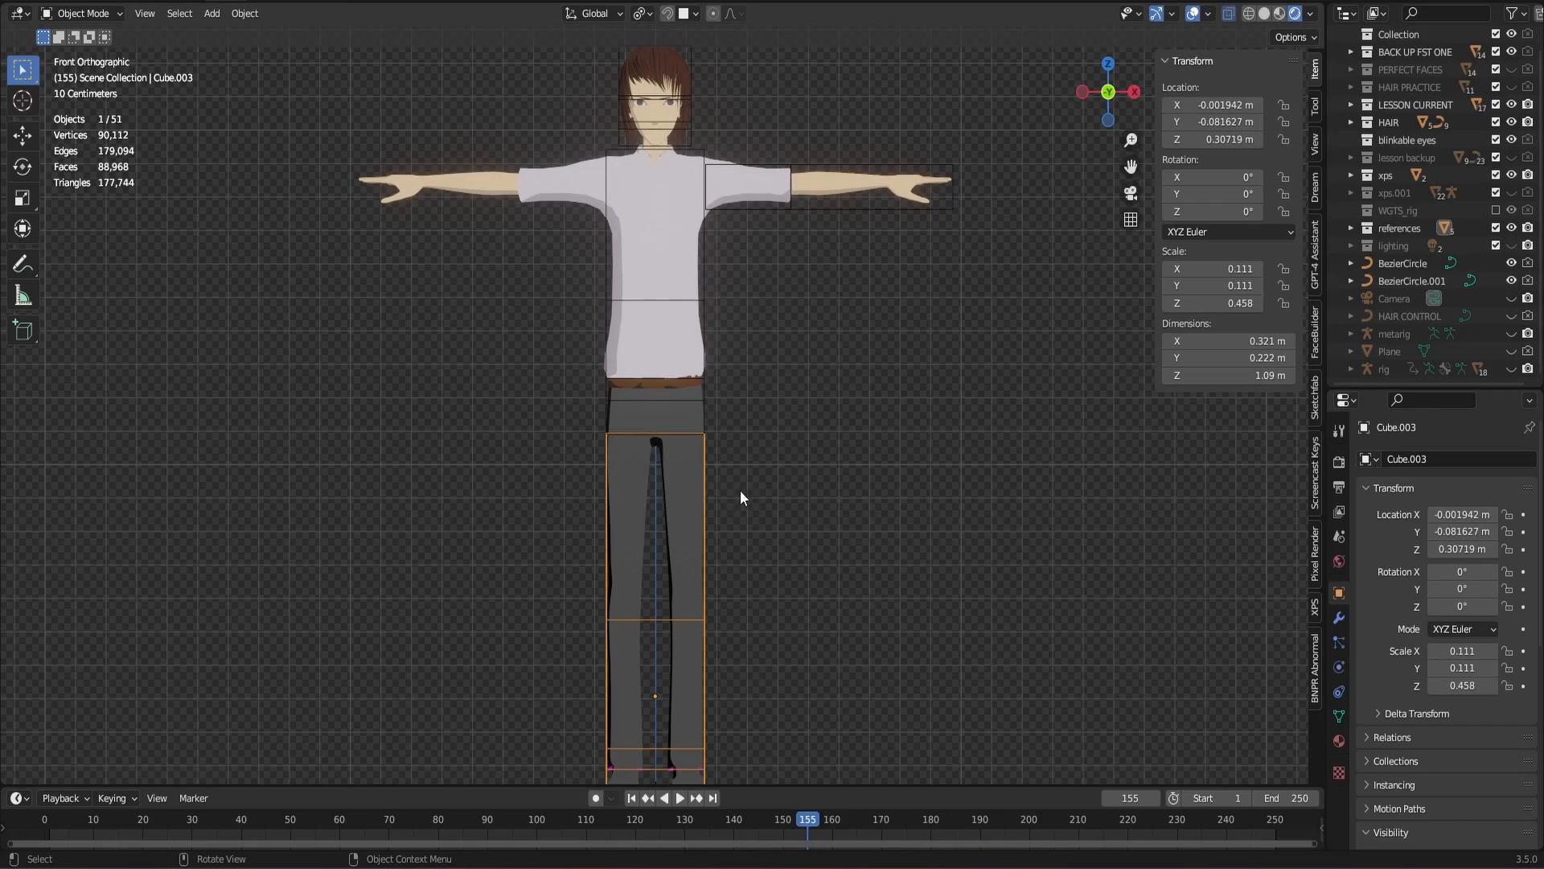
pyautogui.keyDown('shift'); pyautogui.moveTo(776, 595); pyautogui.dragTo(763, 467, button='middle'); pyautogui.keyUp('shift')
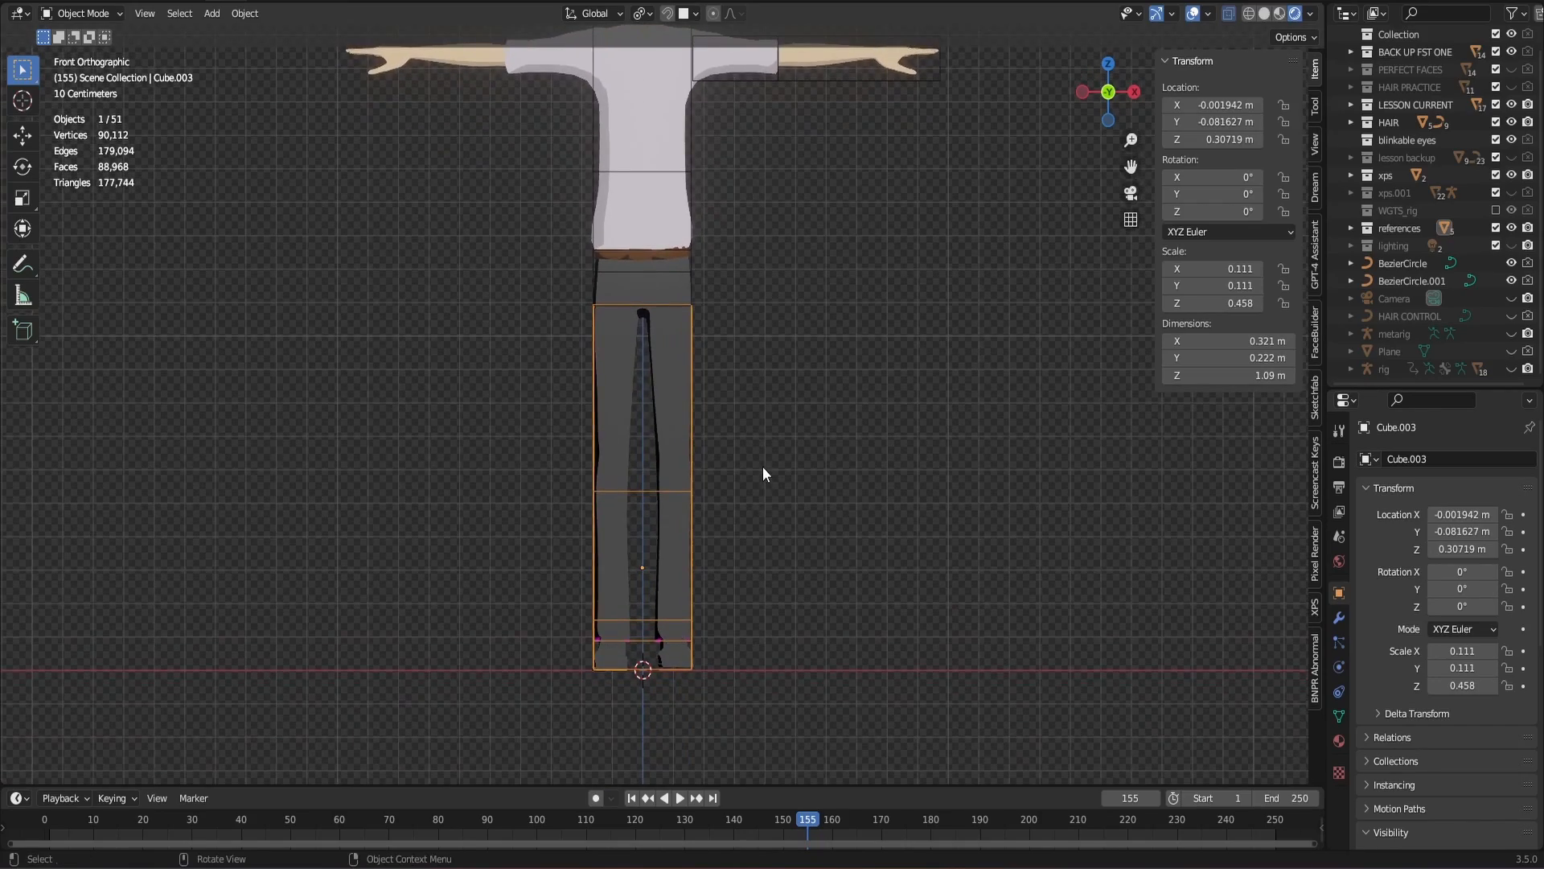
pyautogui.keyDown('shift'); pyautogui.moveTo(751, 314); pyautogui.dragTo(773, 494, button='middle'); pyautogui.keyUp('shift')
pyautogui.scroll(-2, 772, 494)
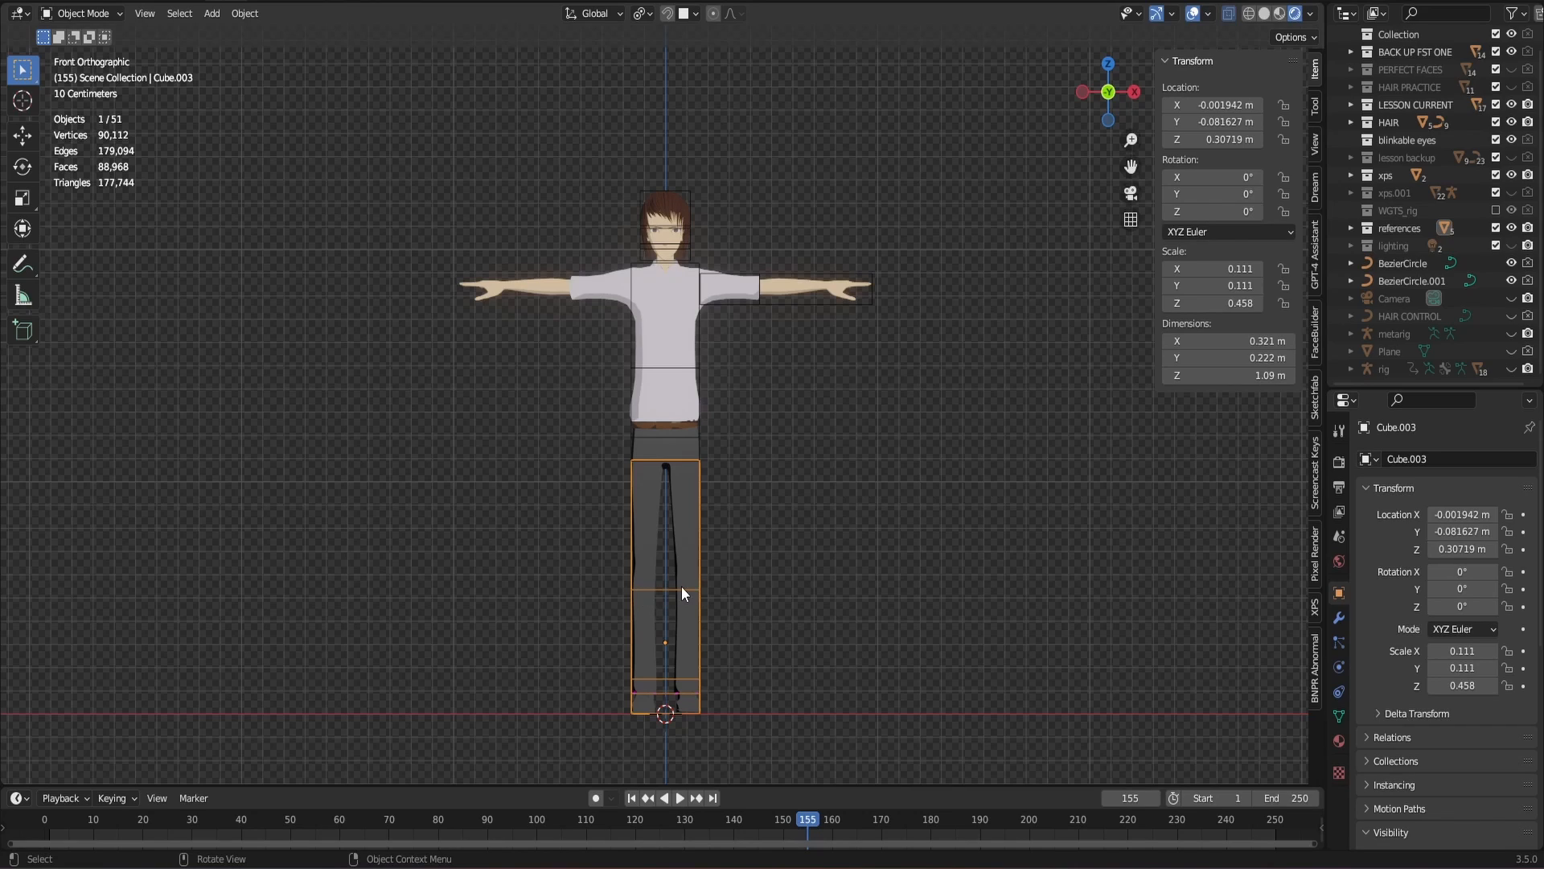
pyautogui.keyDown('shift'); pyautogui.moveTo(739, 644); pyautogui.dragTo(727, 480, button='middle'); pyautogui.keyUp('shift')
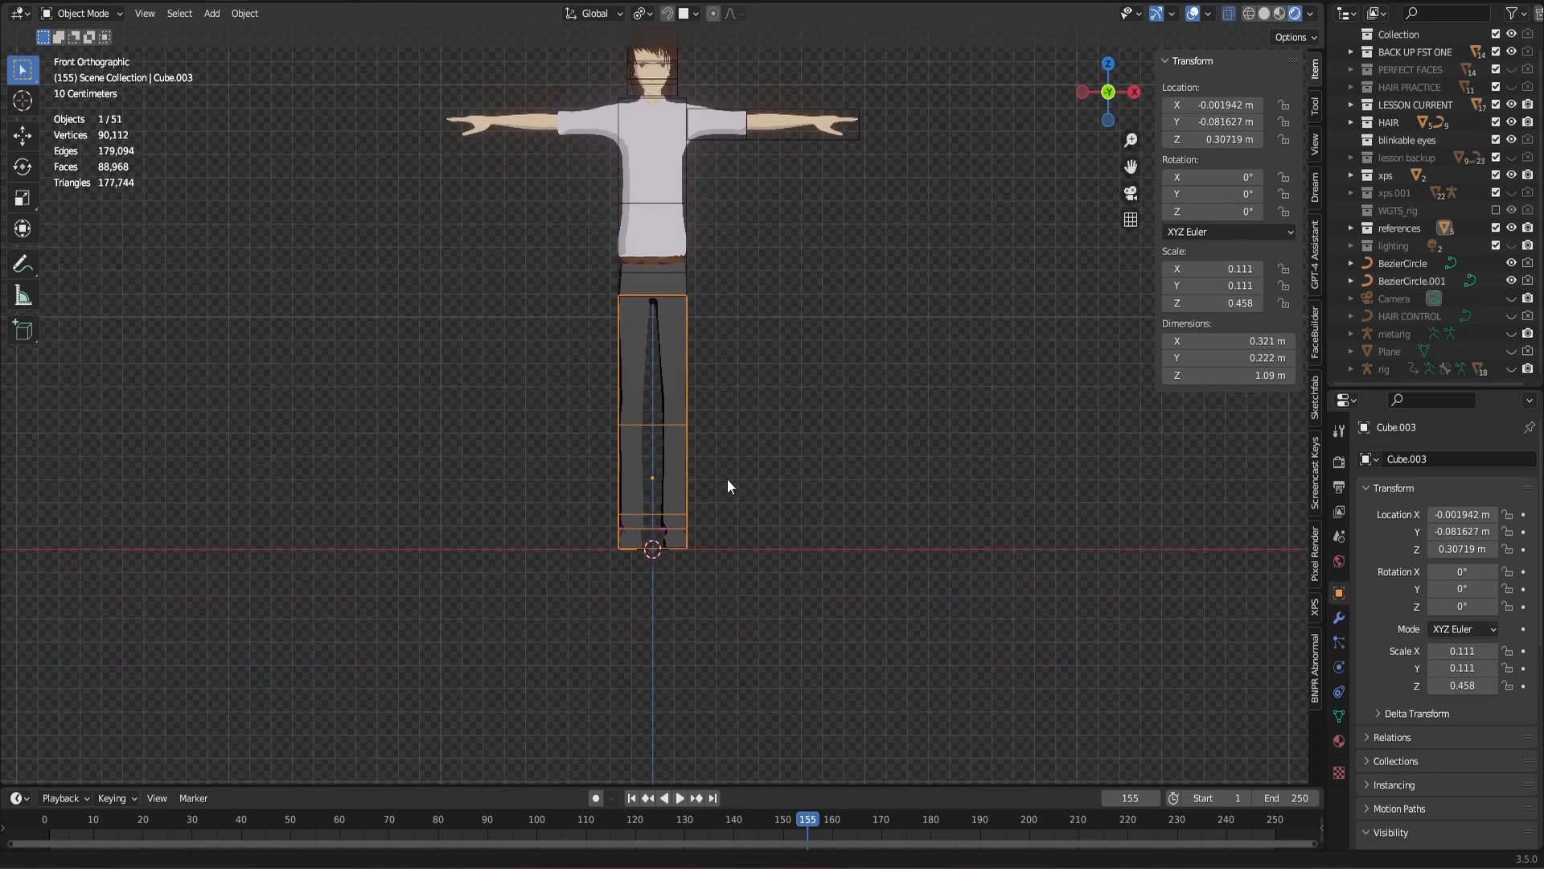
pyautogui.scroll(5, 713, 547)
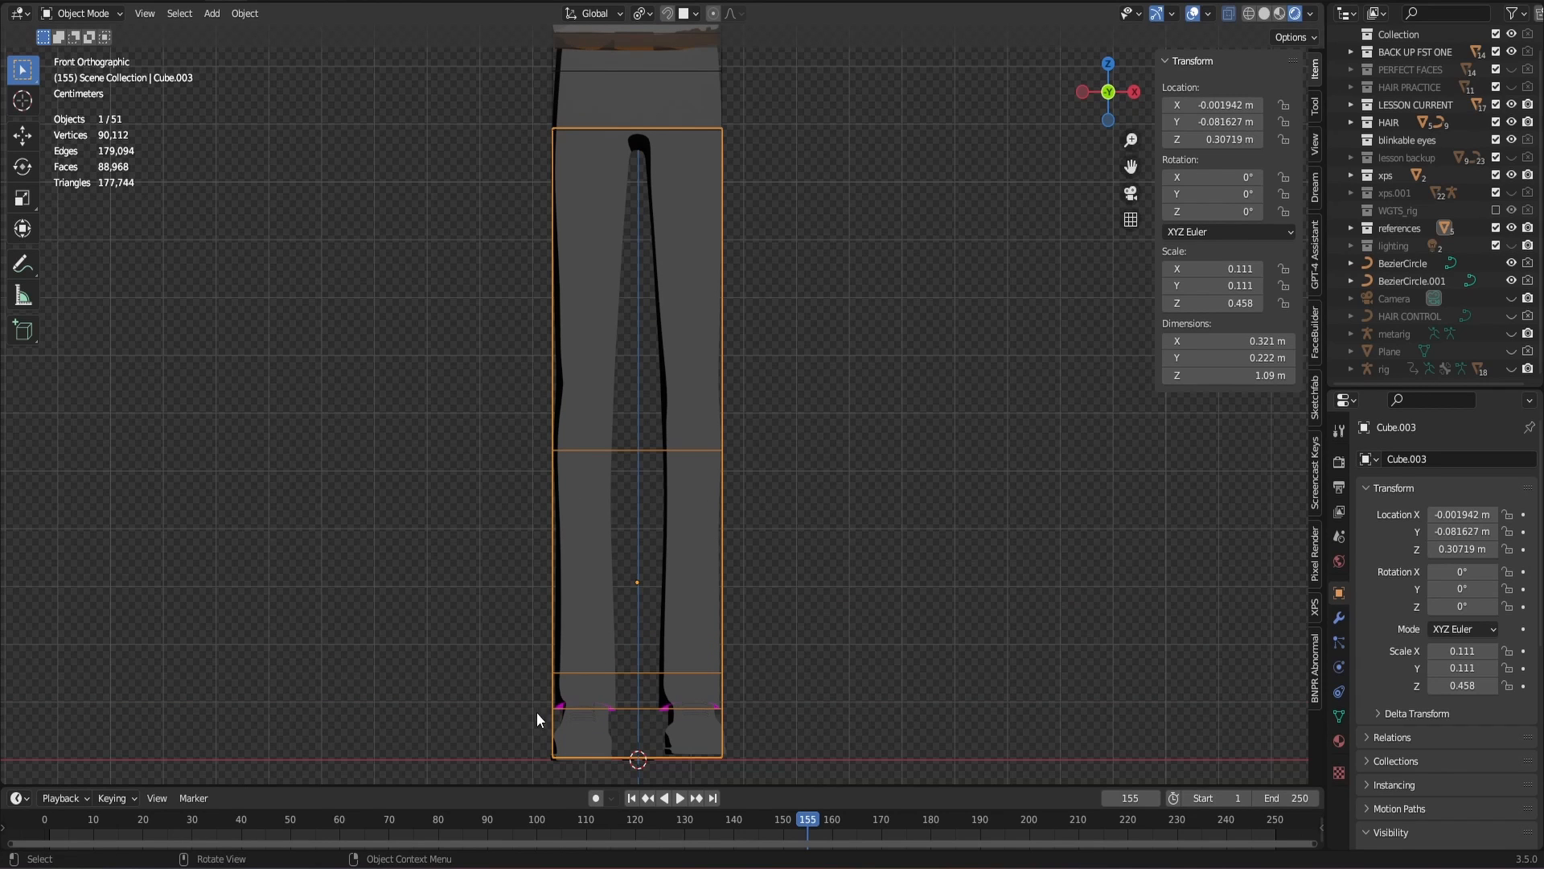
# - Inspect the legs and the character's reference boxes from an angled perspective view
pyautogui.moveTo(1108, 91)
pyautogui.mouseDown()
pyautogui.moveTo(1076, 76)
pyautogui.moveTo(1098, 104)
pyautogui.mouseUp()
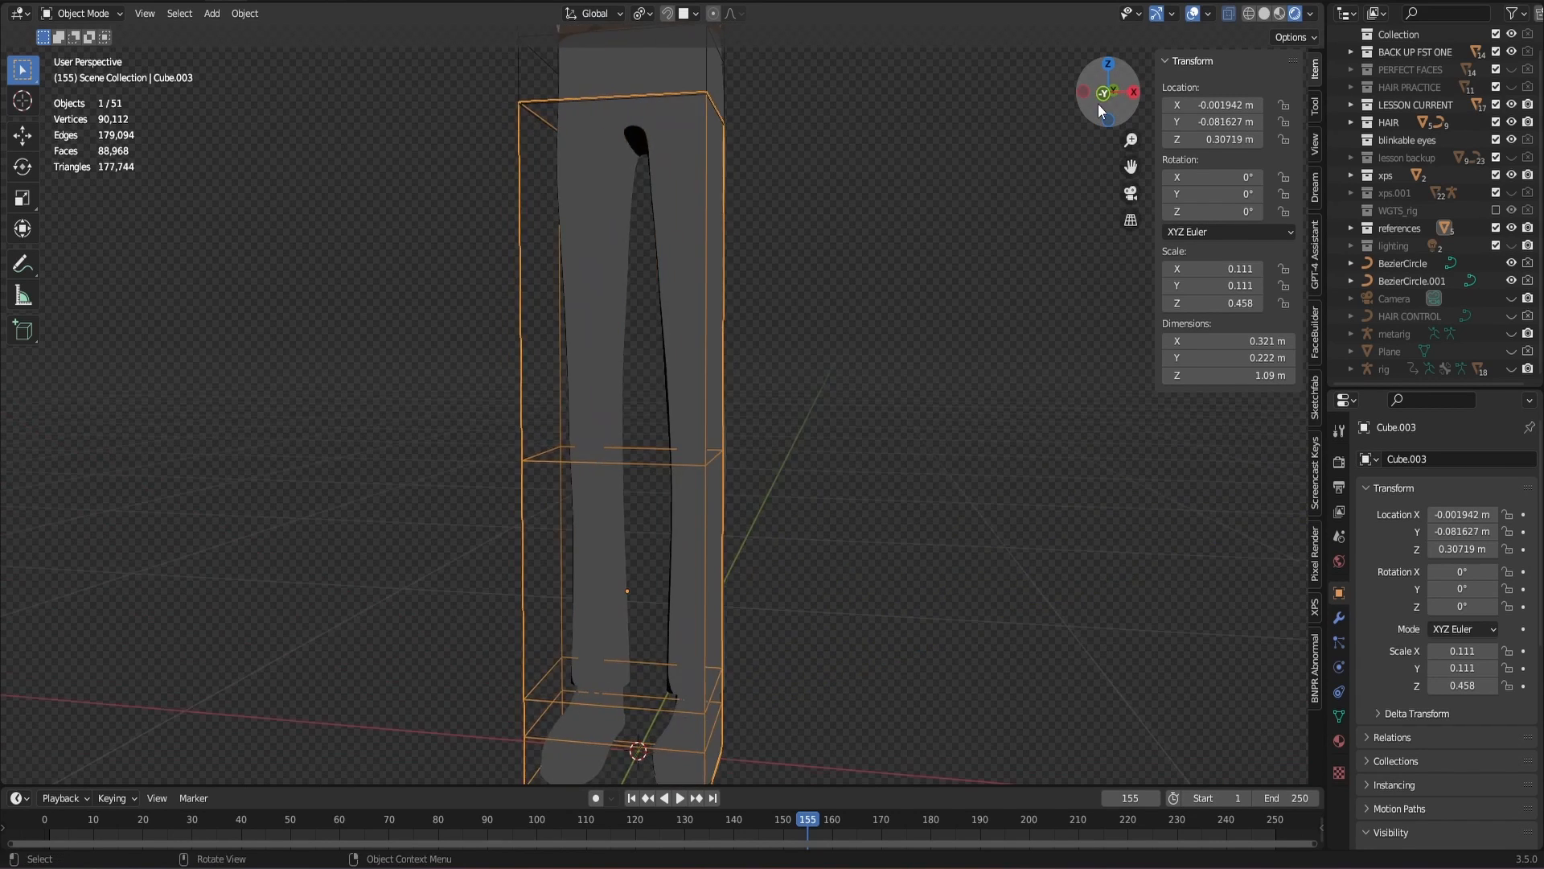
pyautogui.click(1098, 102)
pyautogui.scroll(-5, 937, 251)
pyautogui.keyDown('shift'); pyautogui.moveTo(864, 256); pyautogui.dragTo(828, 362, button='middle'); pyautogui.keyUp('shift')
pyautogui.scroll(2, 781, 375)
pyautogui.scroll(3, 780, 374)
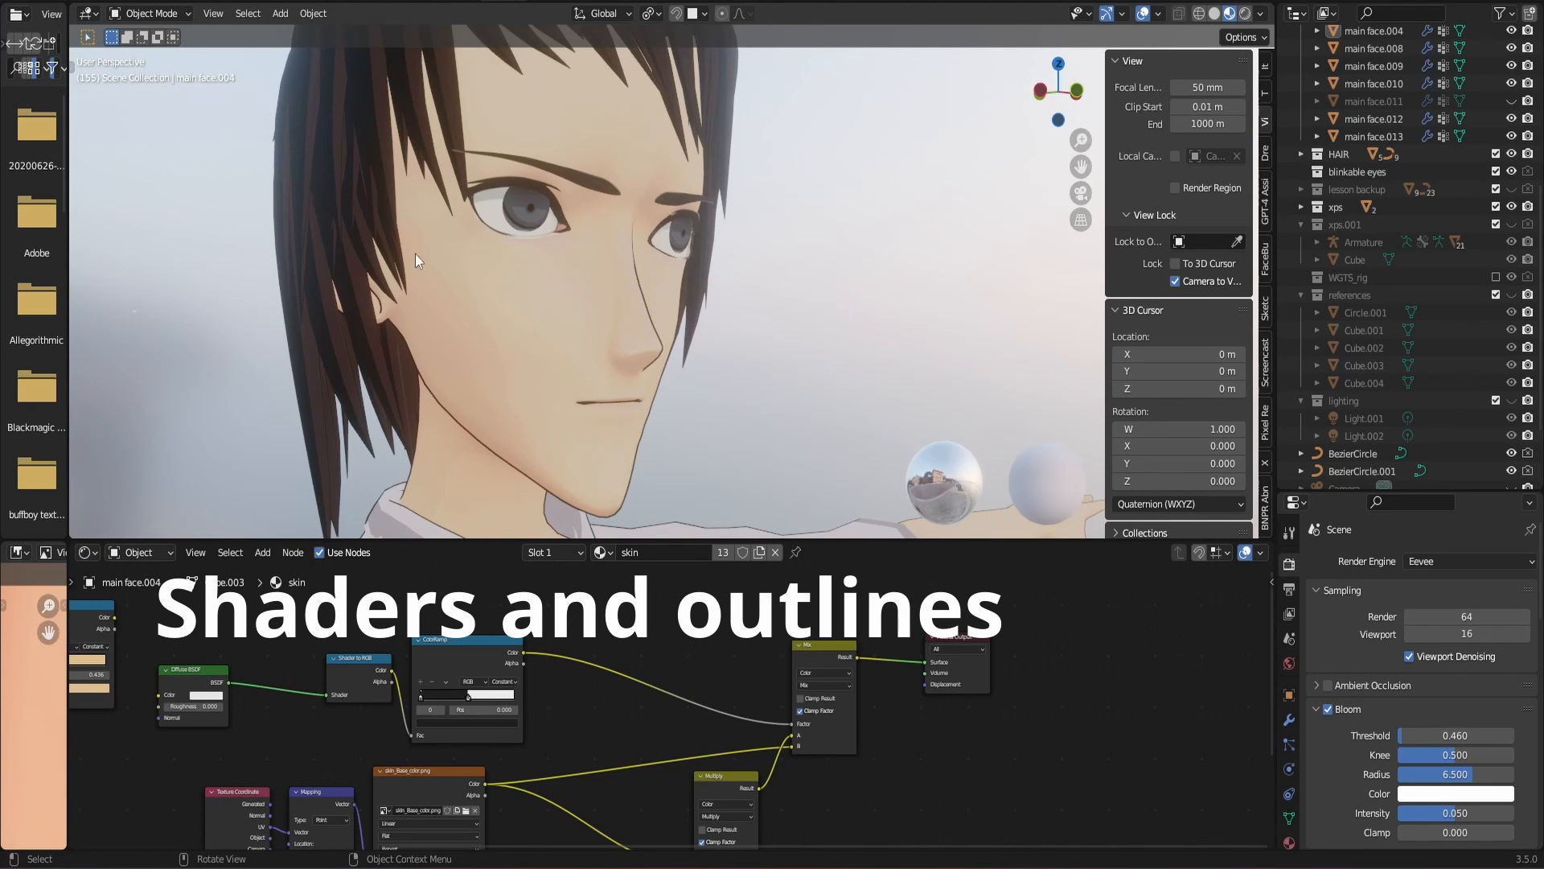
# - Set the Eevee Bloom intensity to 0.072
pyautogui.scroll(-5, 571, 344)
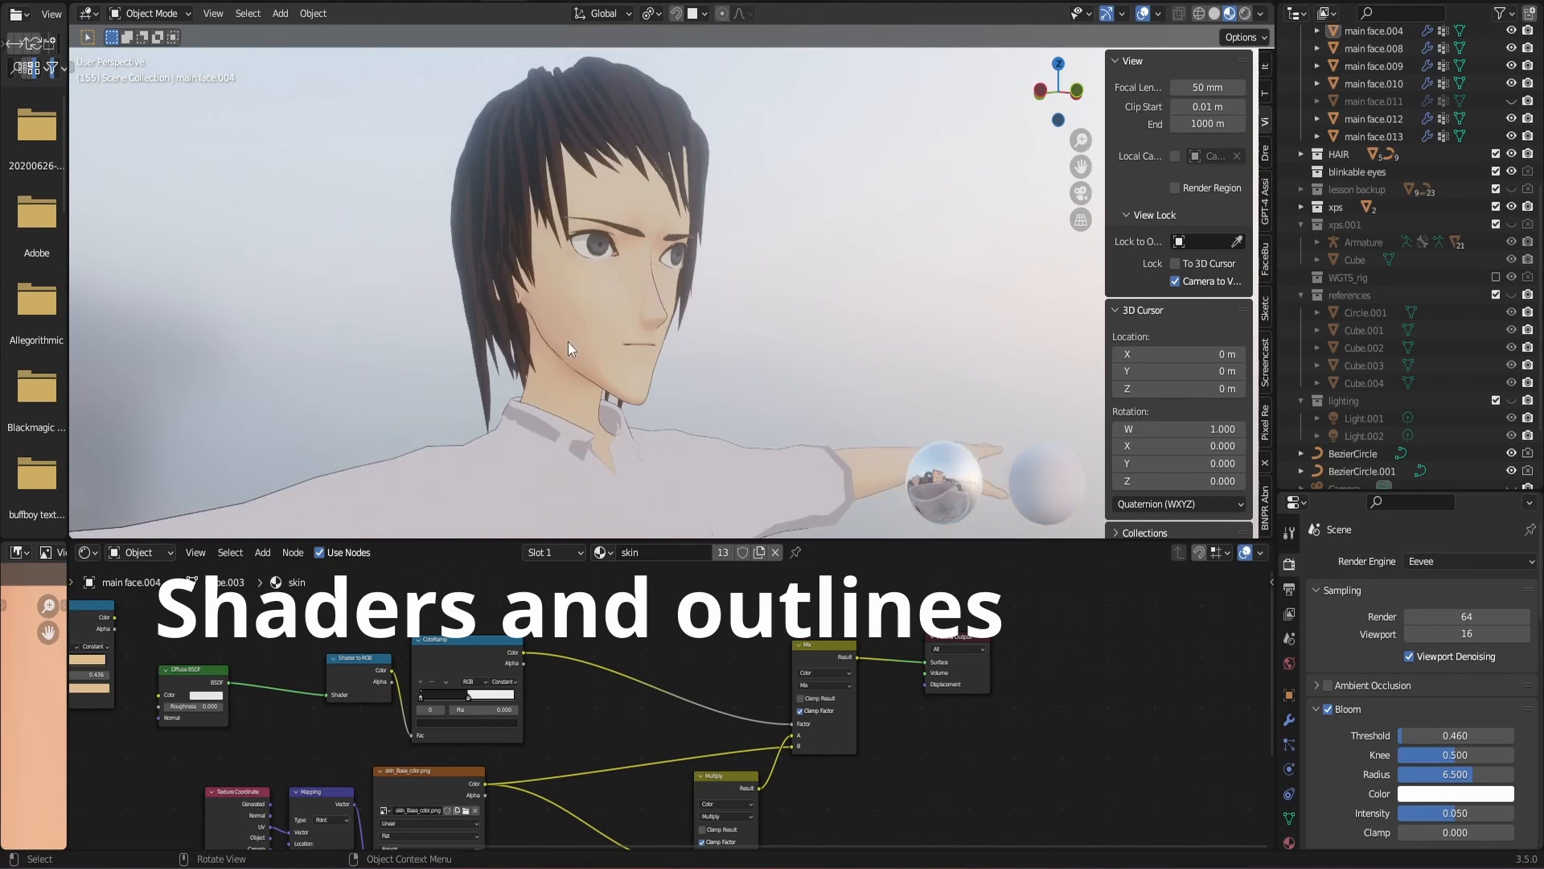
pyautogui.moveTo(589, 333); pyautogui.dragTo(498, 338, button='middle')
pyautogui.moveTo(1055, 100); pyautogui.dragTo(1055, 100)
pyautogui.scroll(3, 1055, 101)
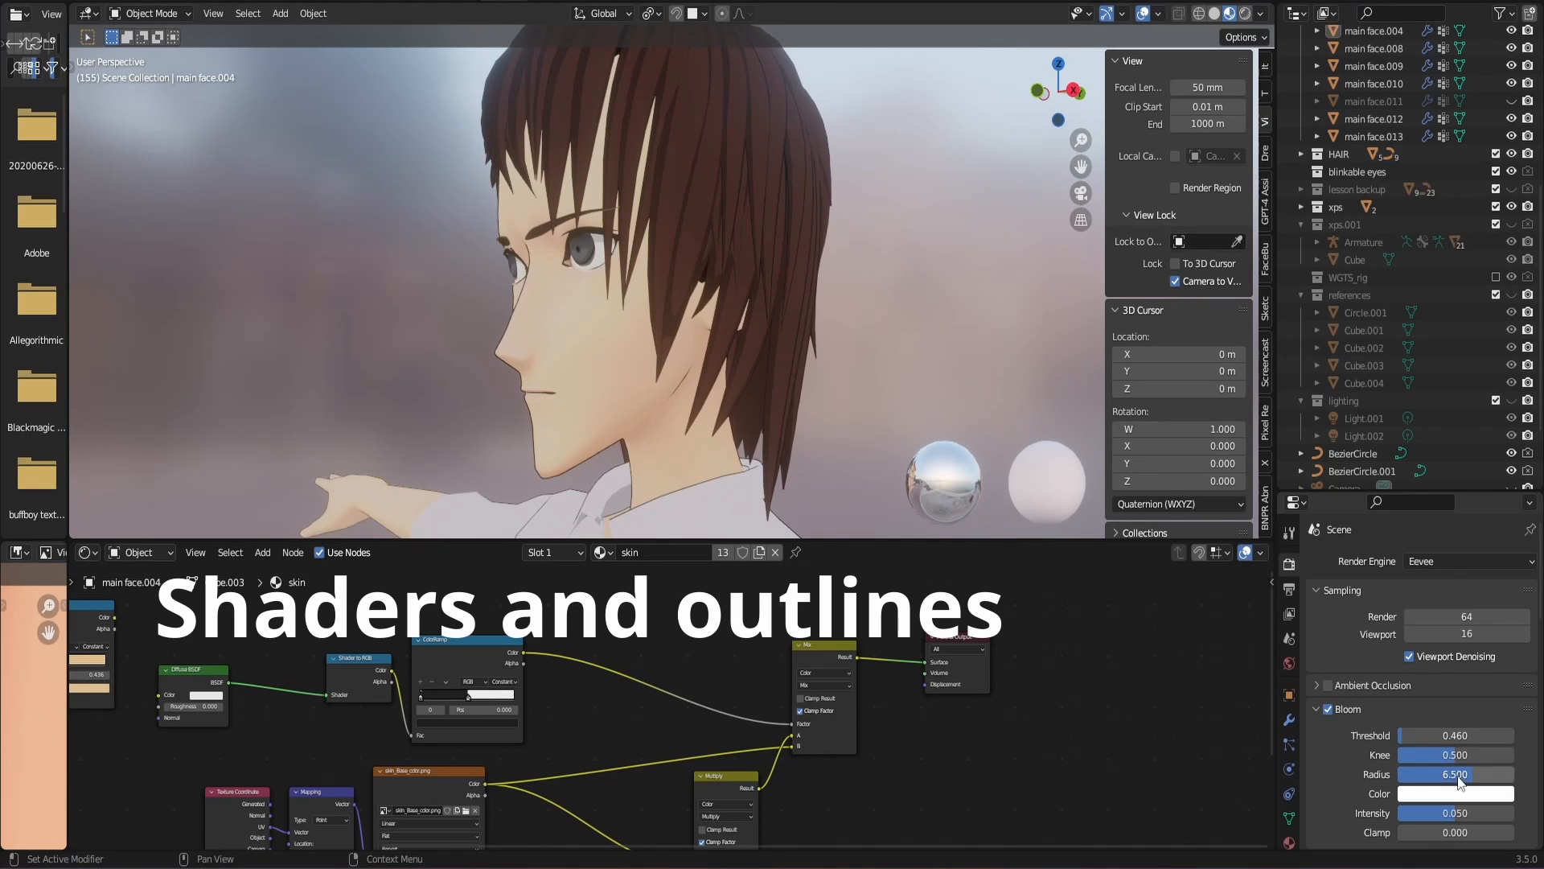
pyautogui.moveTo(1455, 812); pyautogui.dragTo(1467, 812)
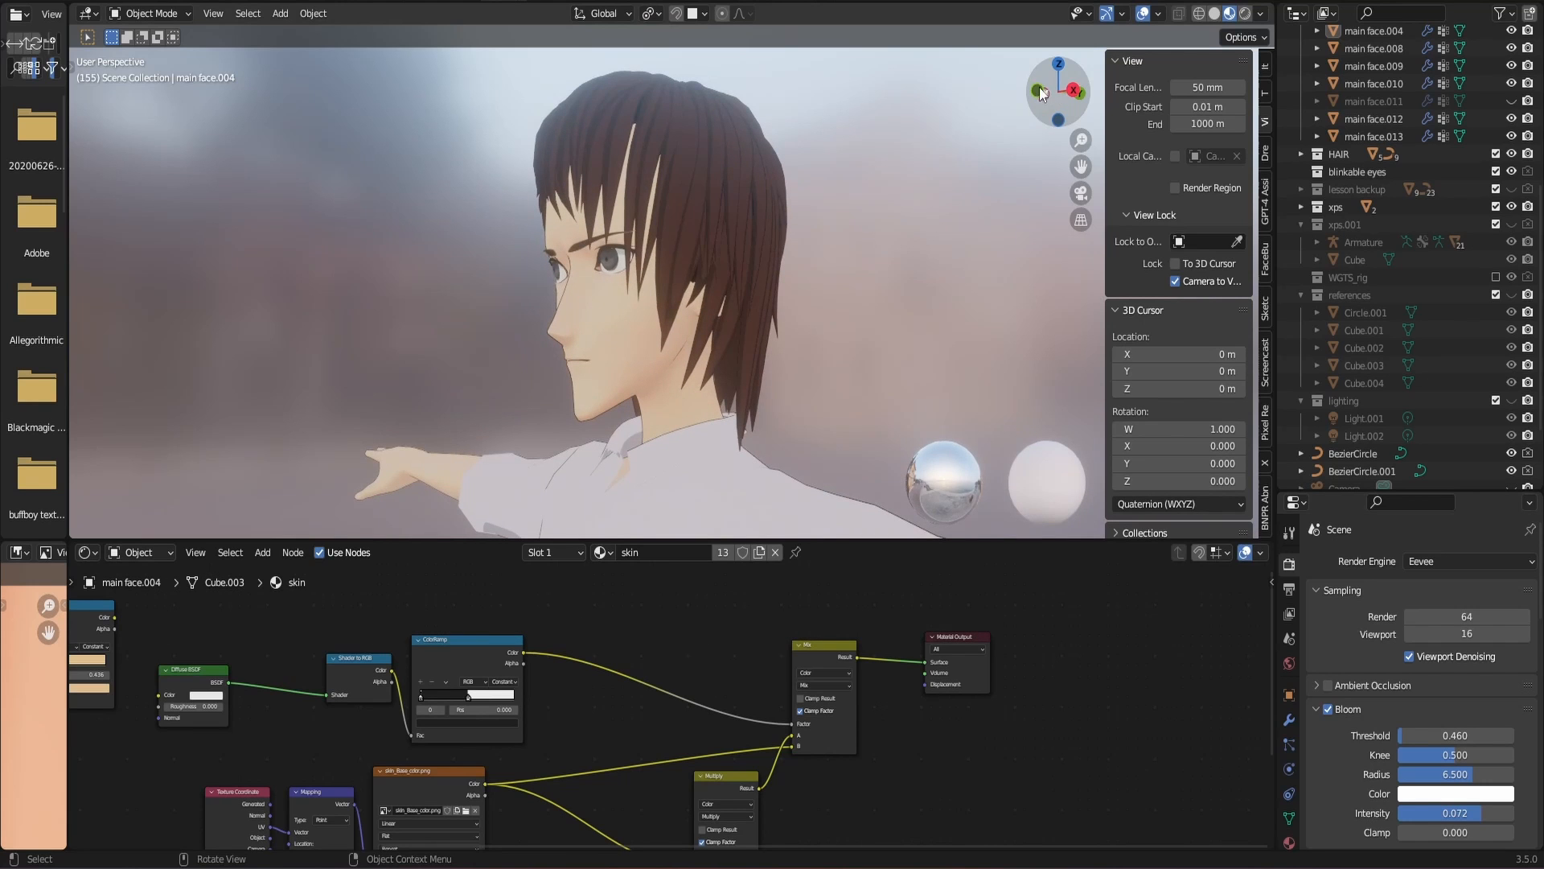
# - Delete the unused shader, Shader to RGB and ColorRamp node chain from the face mesh's skin material
pyautogui.moveTo(1039, 116); pyautogui.dragTo(702, 316)
pyautogui.click(542, 249)
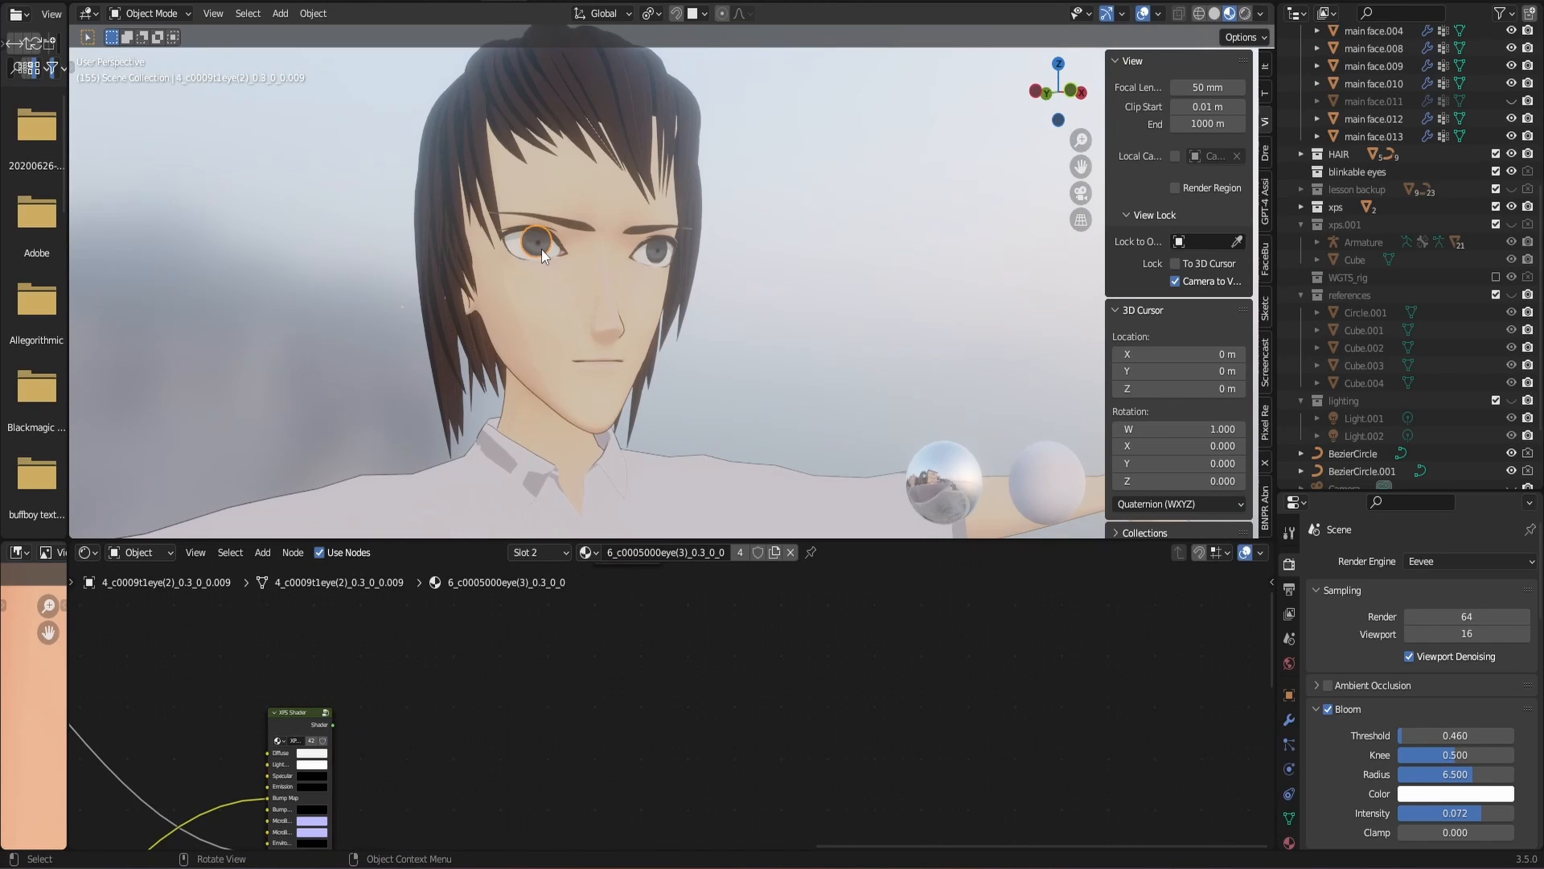
pyautogui.click(544, 326)
pyautogui.scroll(-3, 539, 735)
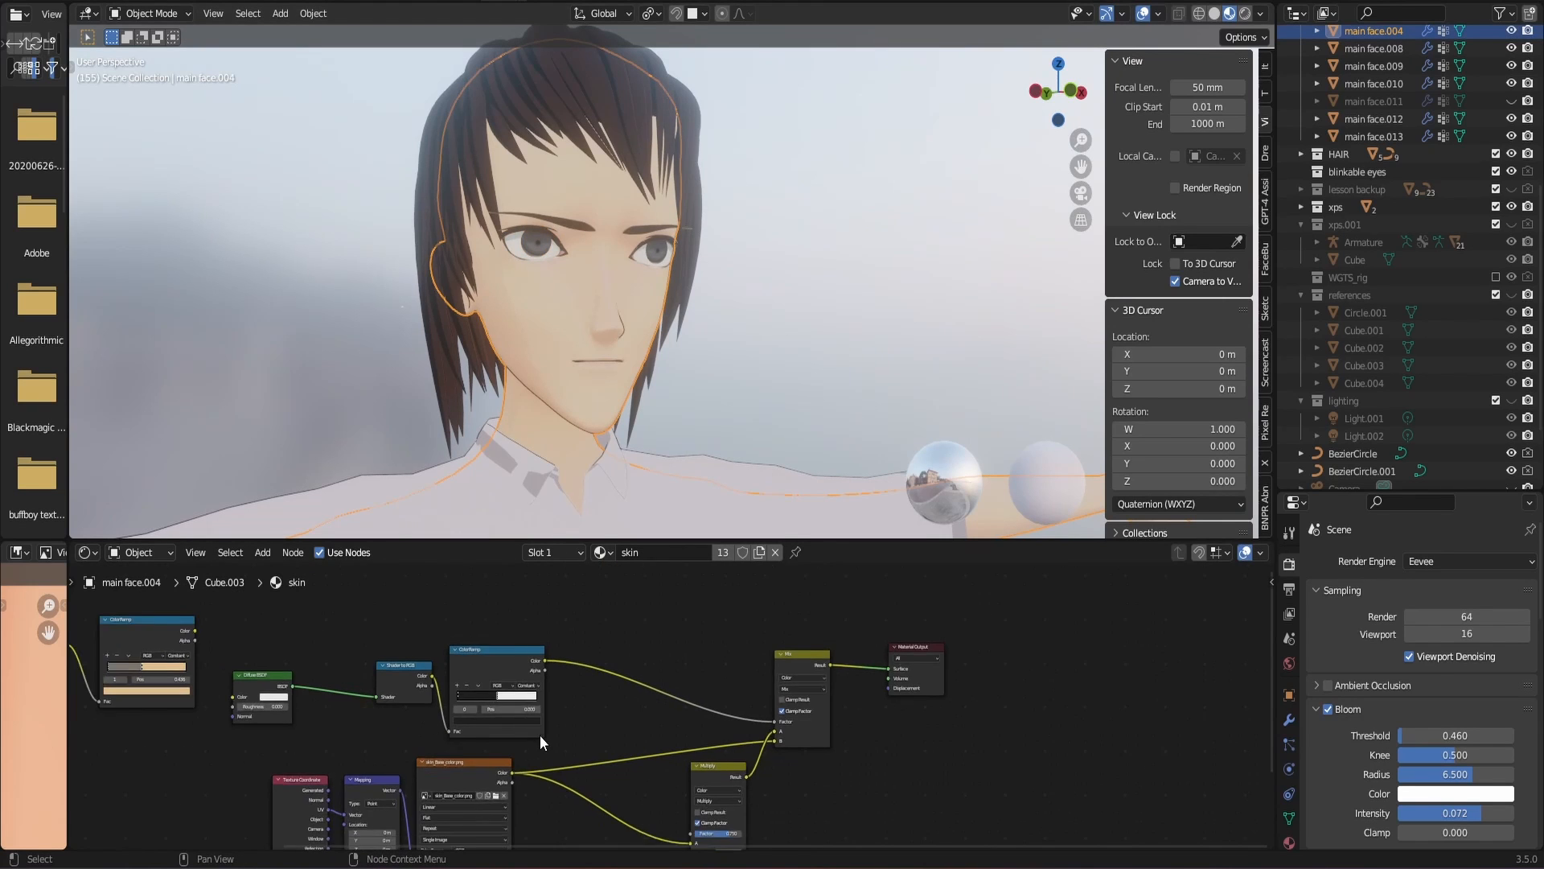
pyautogui.moveTo(548, 746); pyautogui.dragTo(556, 718, button='middle')
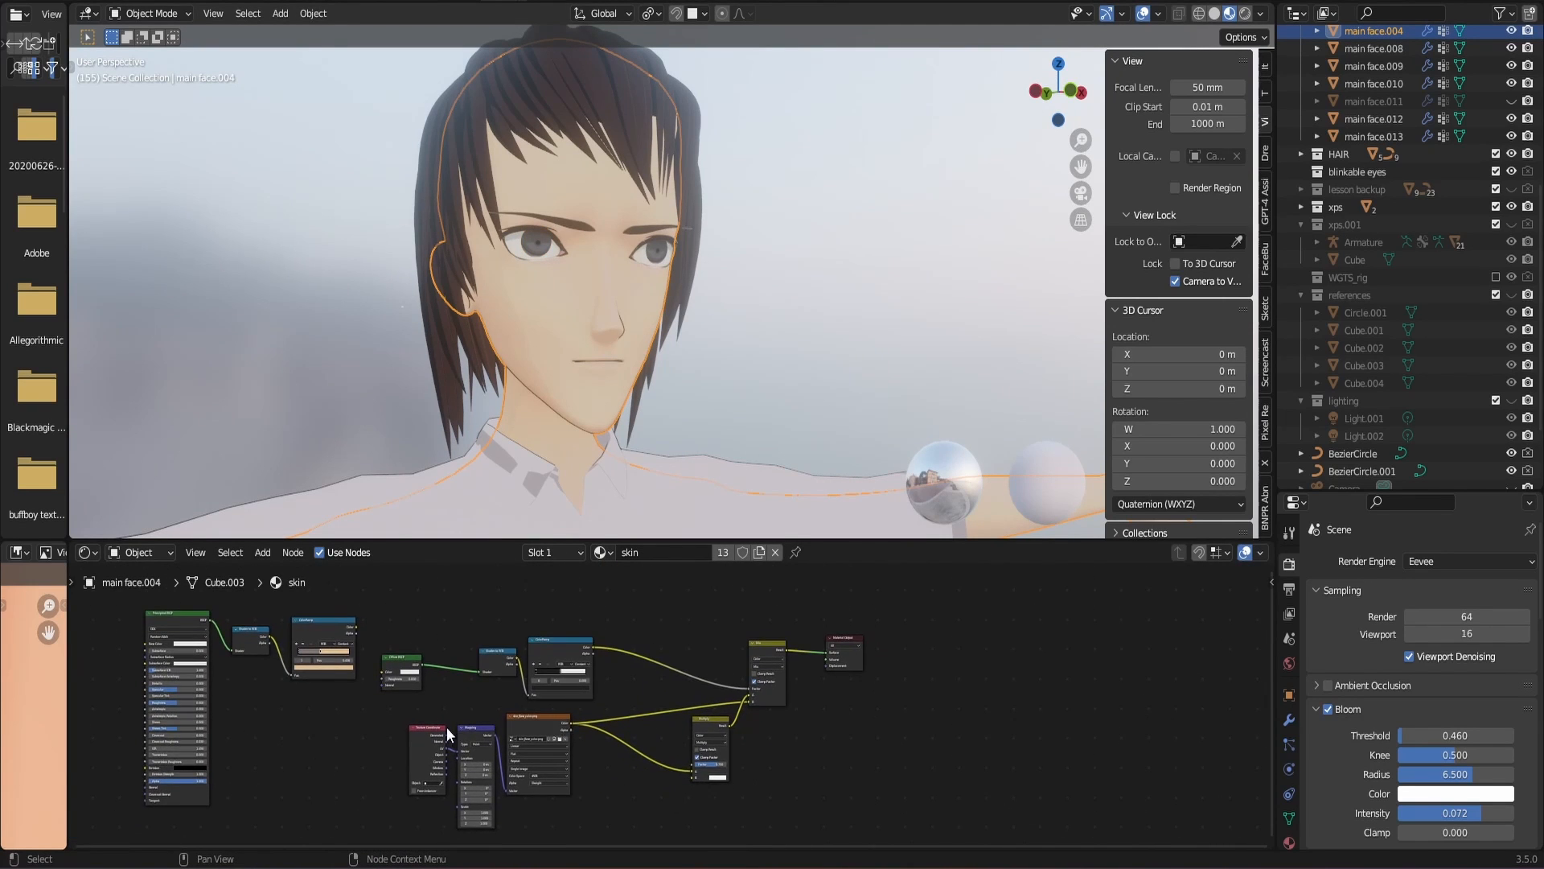
pyautogui.moveTo(349, 770); pyautogui.dragTo(119, 631)
pyautogui.press('Delete')
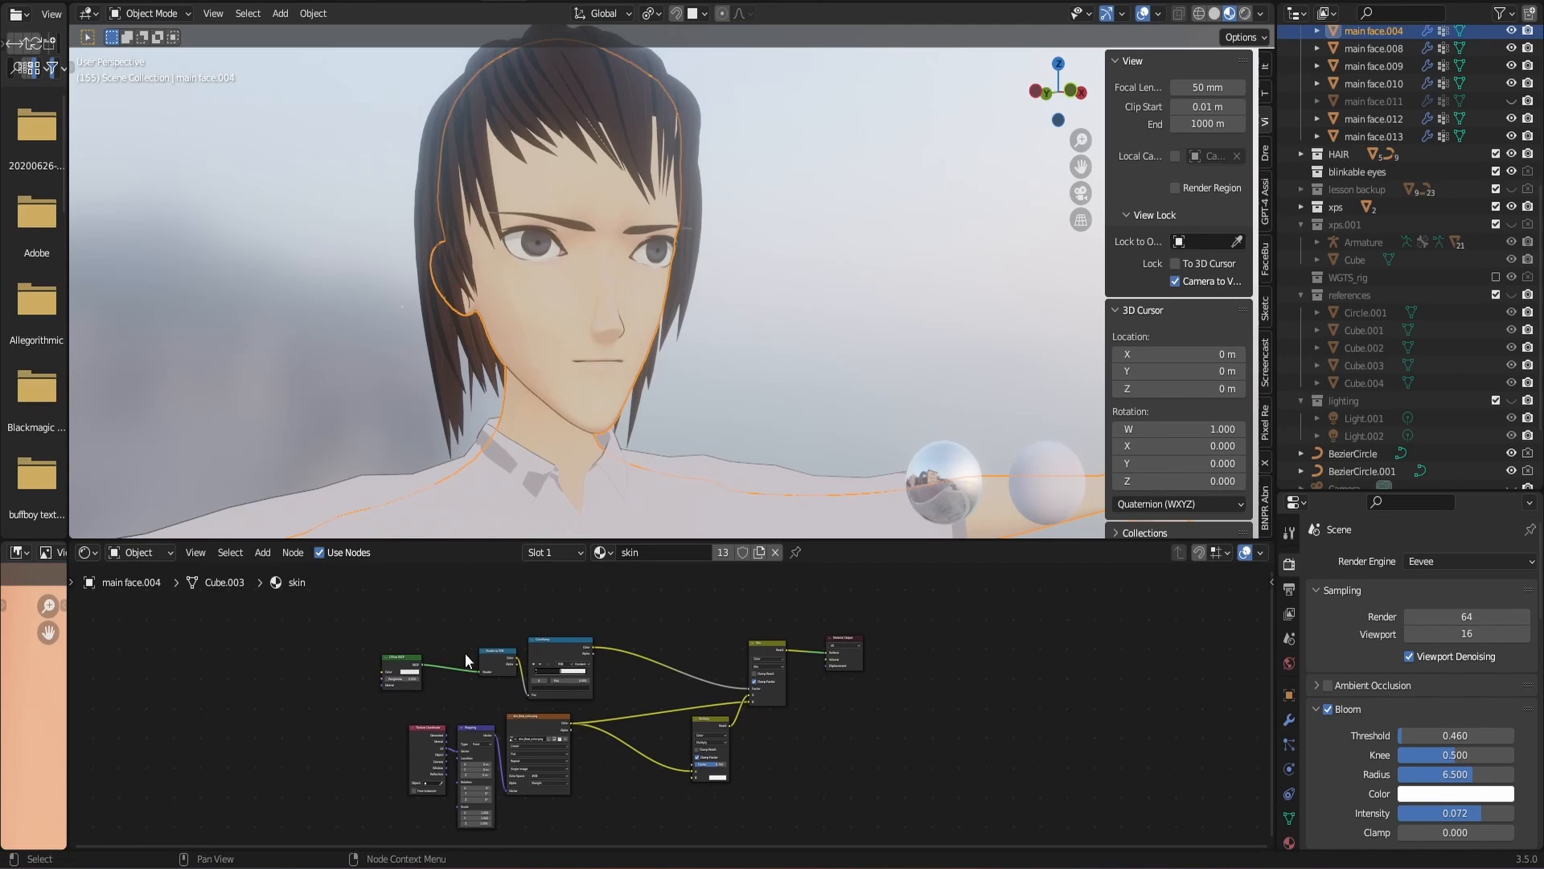
pyautogui.press('Home')
pyautogui.scroll(1, 399, 656)
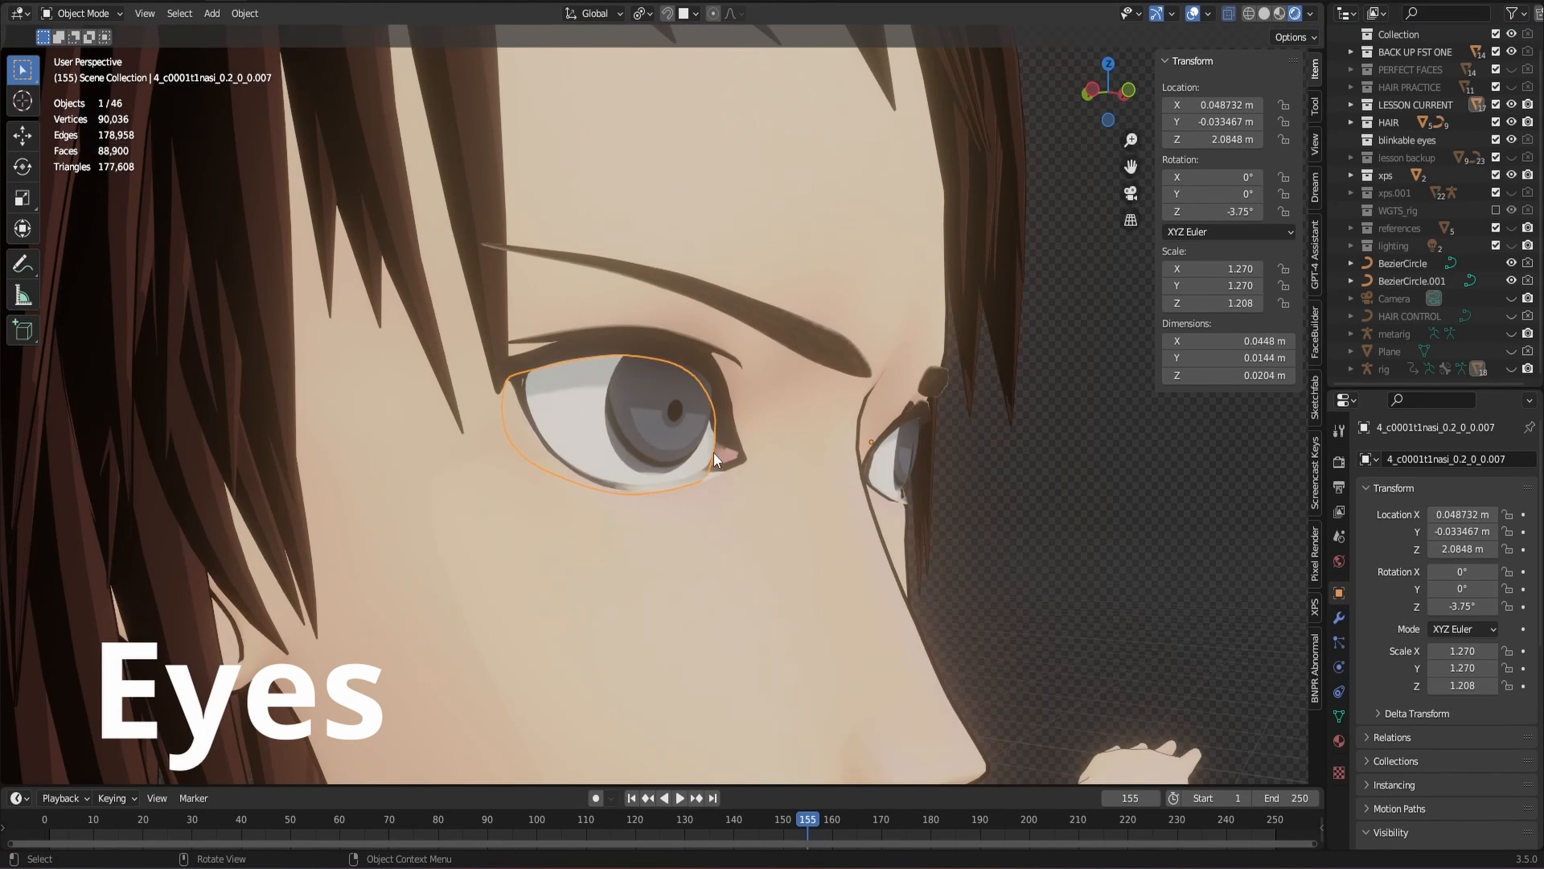
# - Clear the object selection and switch the viewport to solid shading to show the plain eye geometry
pyautogui.click(1263, 14)
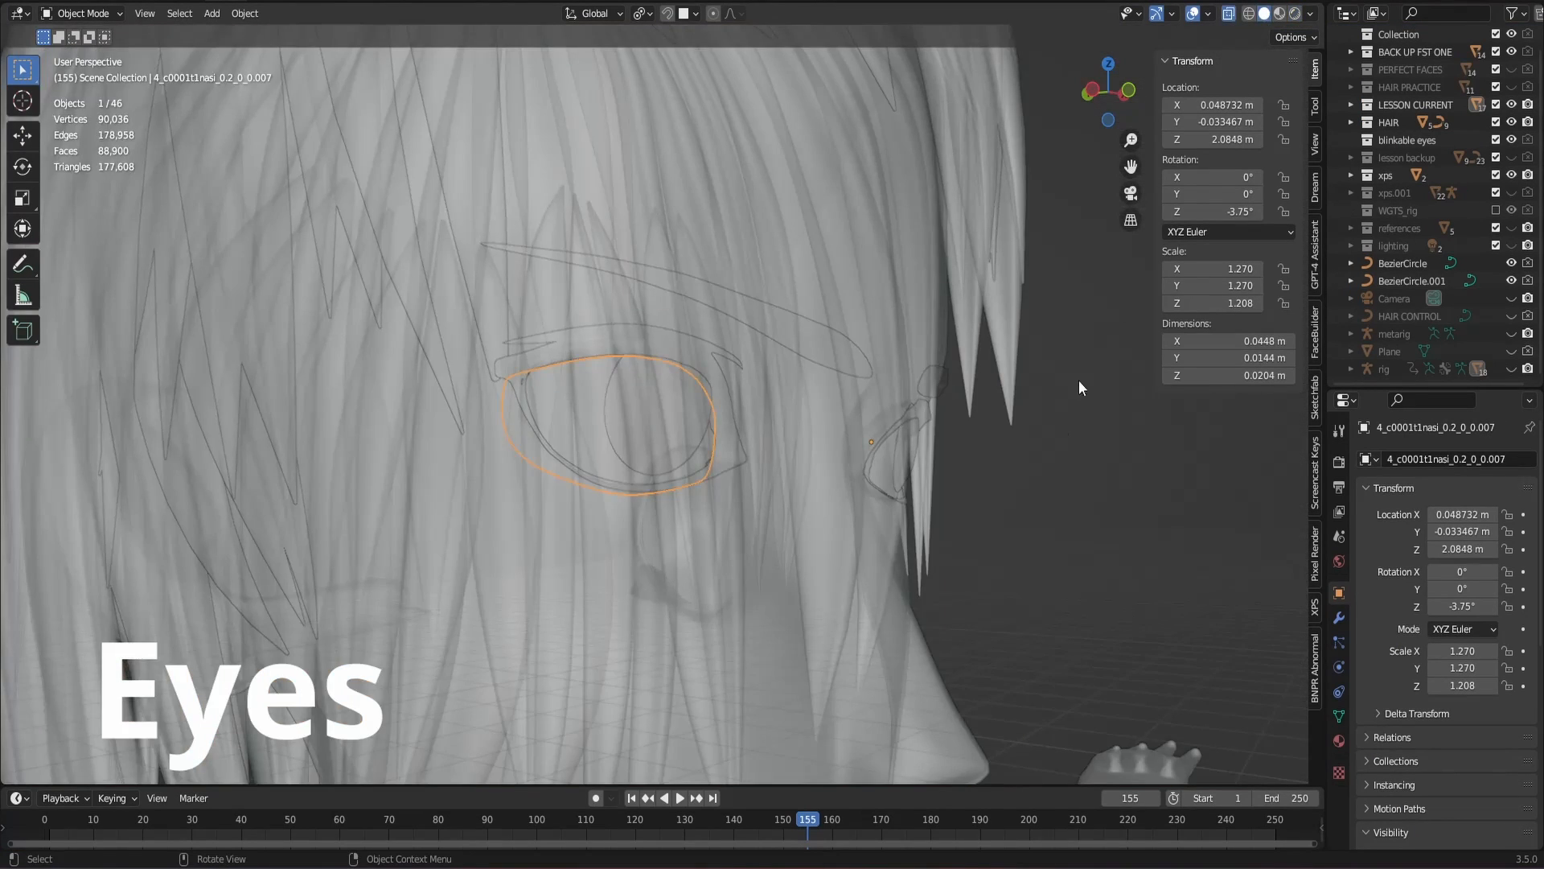
pyautogui.click(1062, 283)
pyautogui.click(1232, 14)
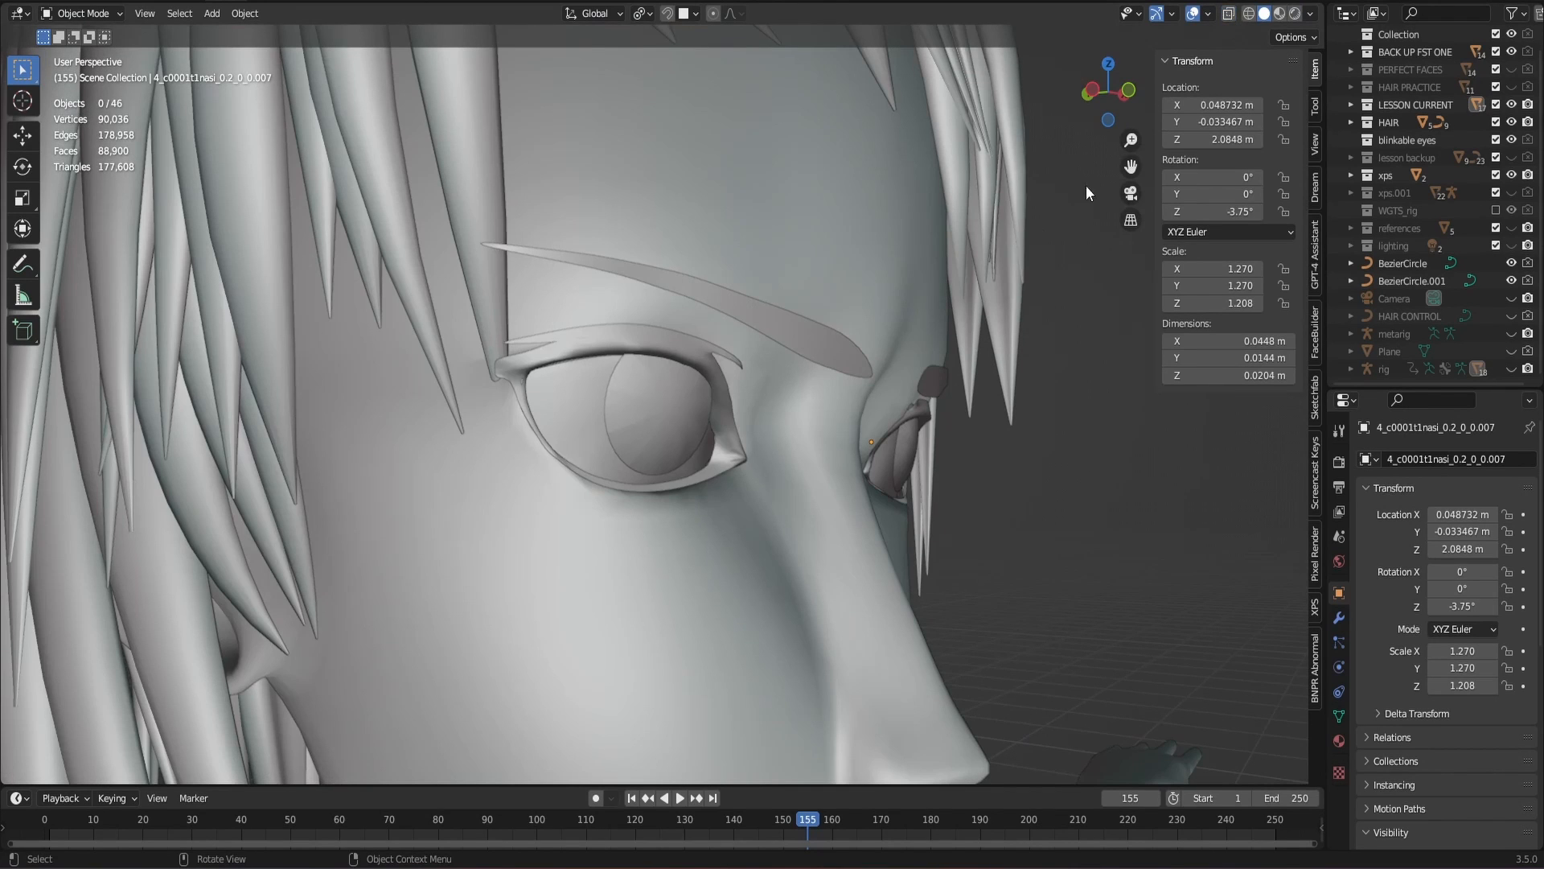
# - Inspect the eye white's mesh topology in Edit Mode and view its shape from the front and at an angle
pyautogui.click(570, 404)
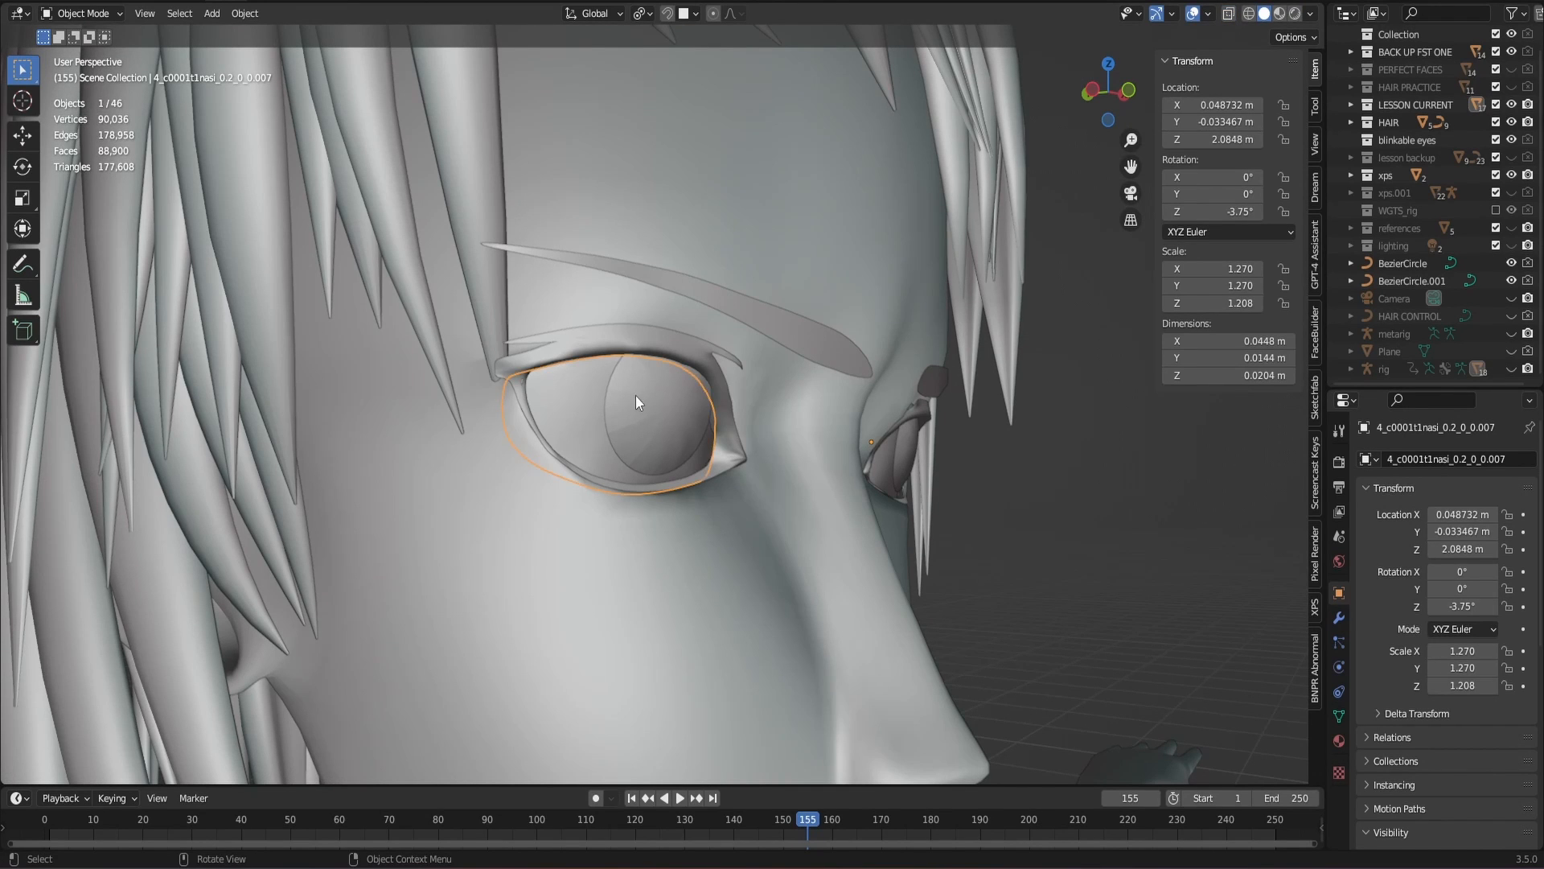
pyautogui.click(1131, 89)
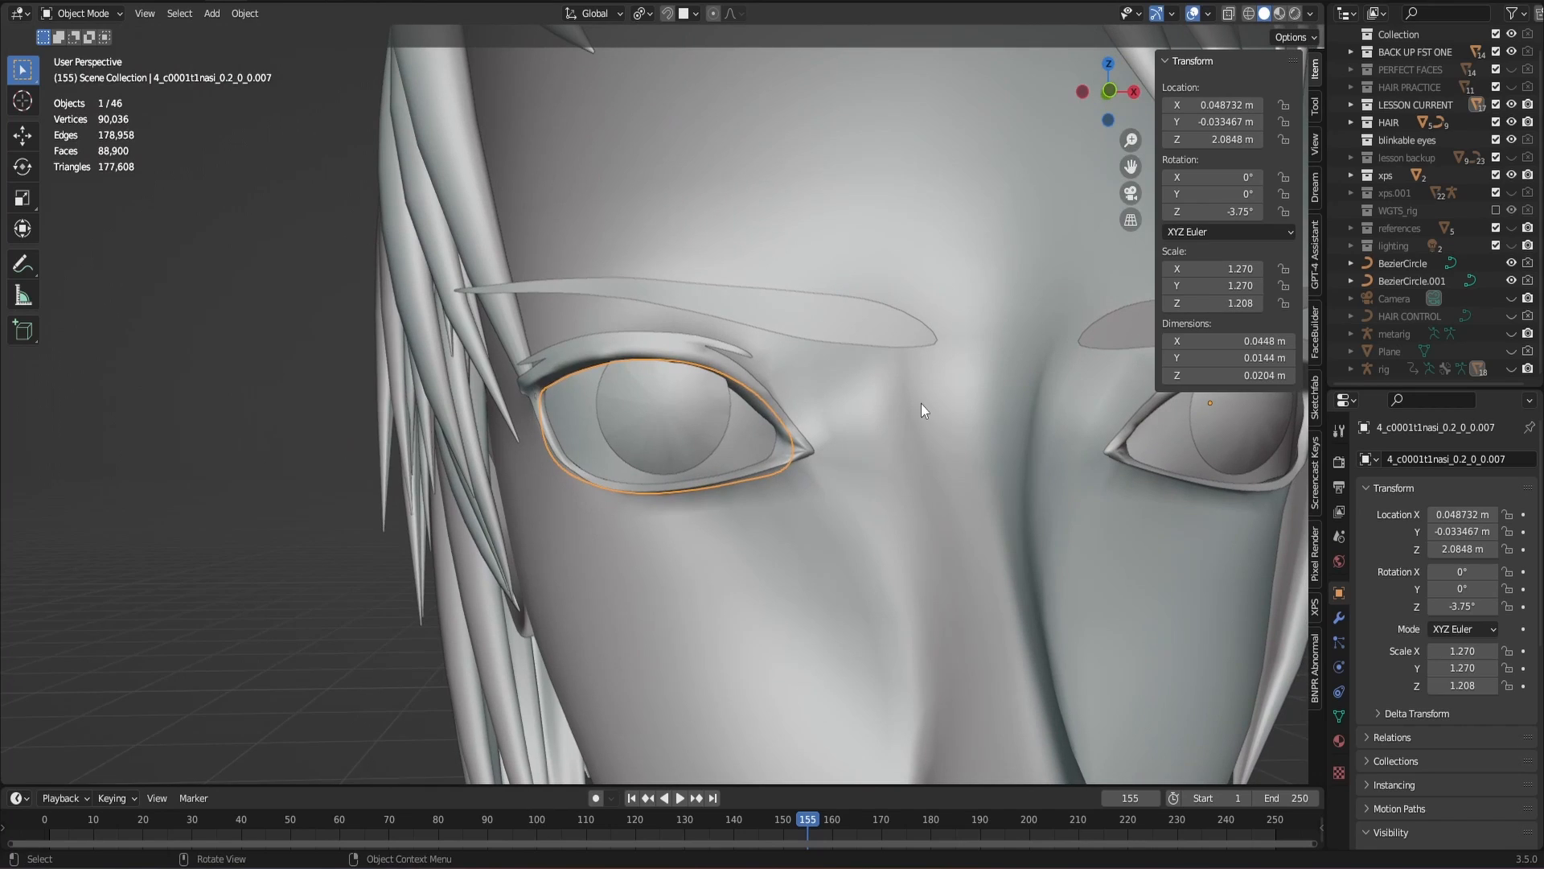
pyautogui.press('Tab')
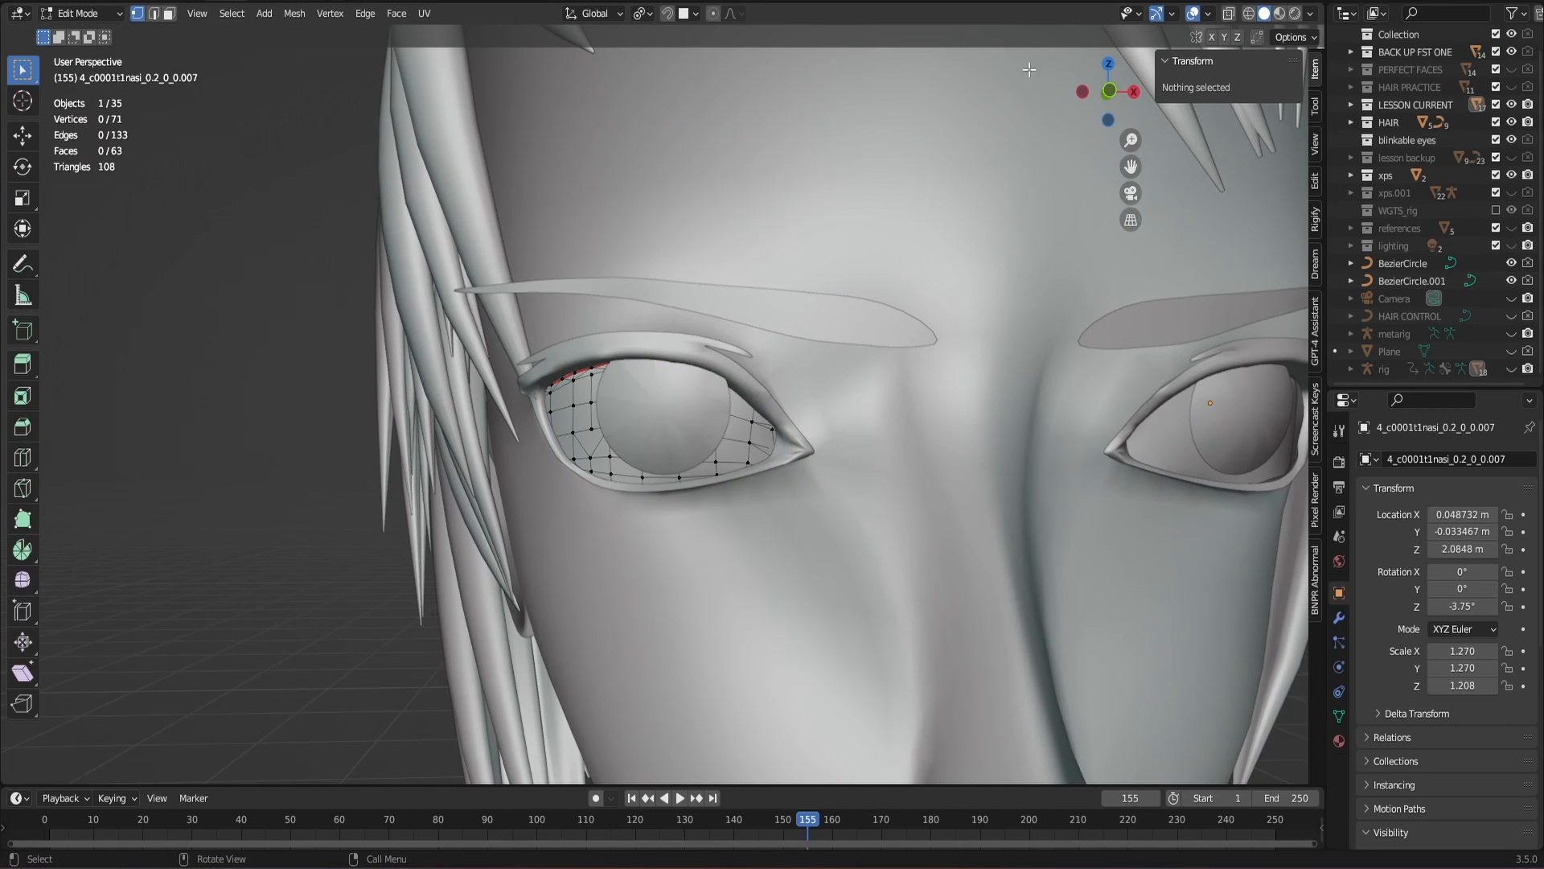
pyautogui.moveTo(1110, 95)
pyautogui.mouseDown()
pyautogui.moveTo(1230, 98)
pyautogui.moveTo(1135, 95)
pyautogui.mouseUp()
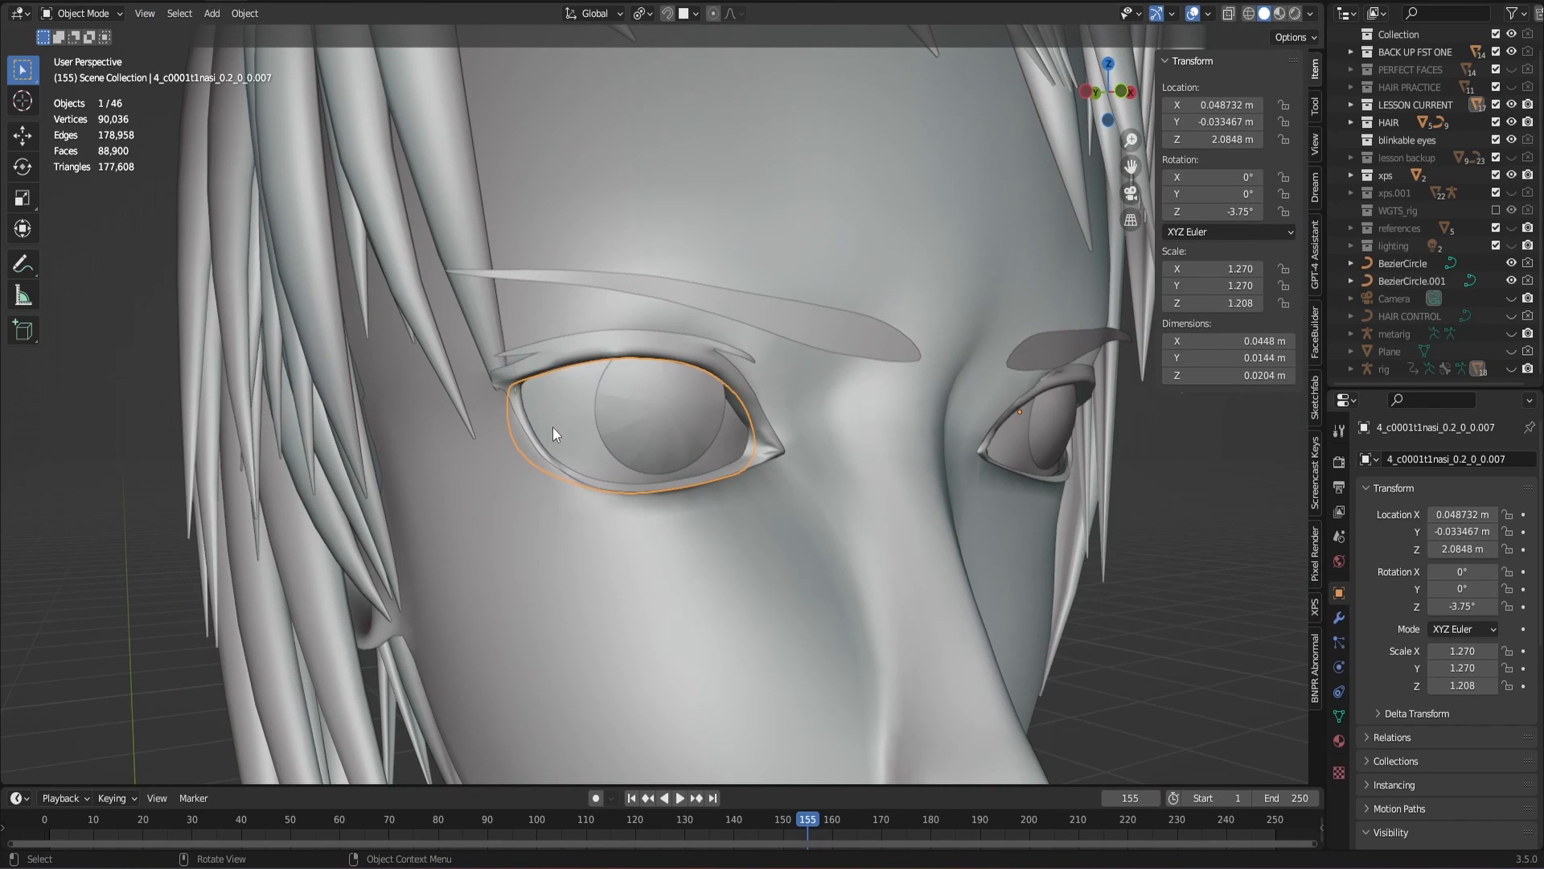
# - Examine the eyelid and lash mesh topology around the eye in Edit Mode from angled and front views
pyautogui.click(726, 323)
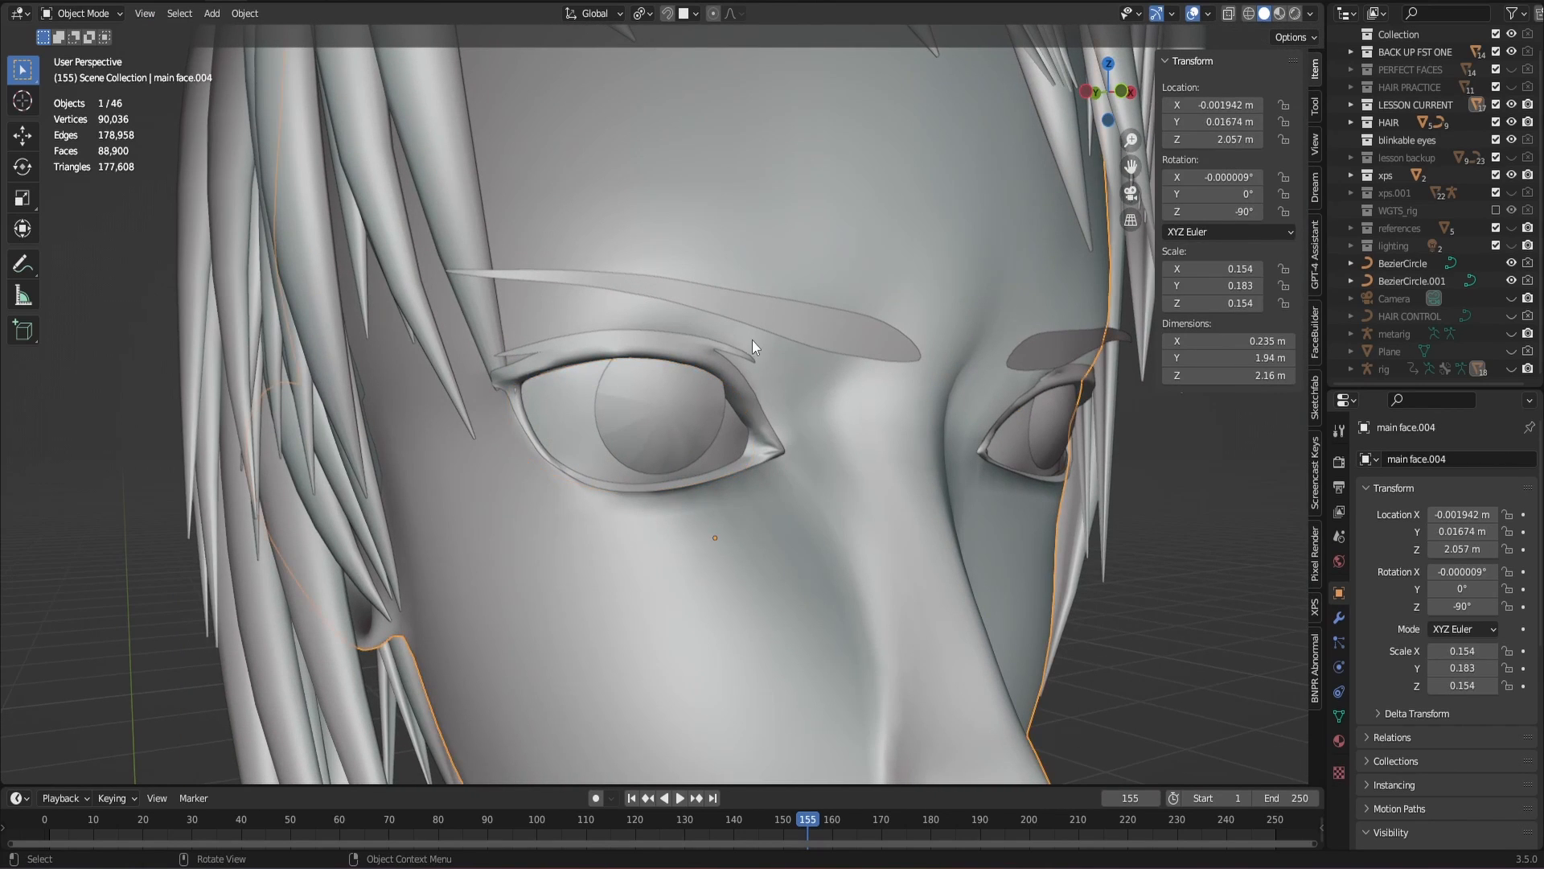
pyautogui.click(756, 423)
pyautogui.press('Tab')
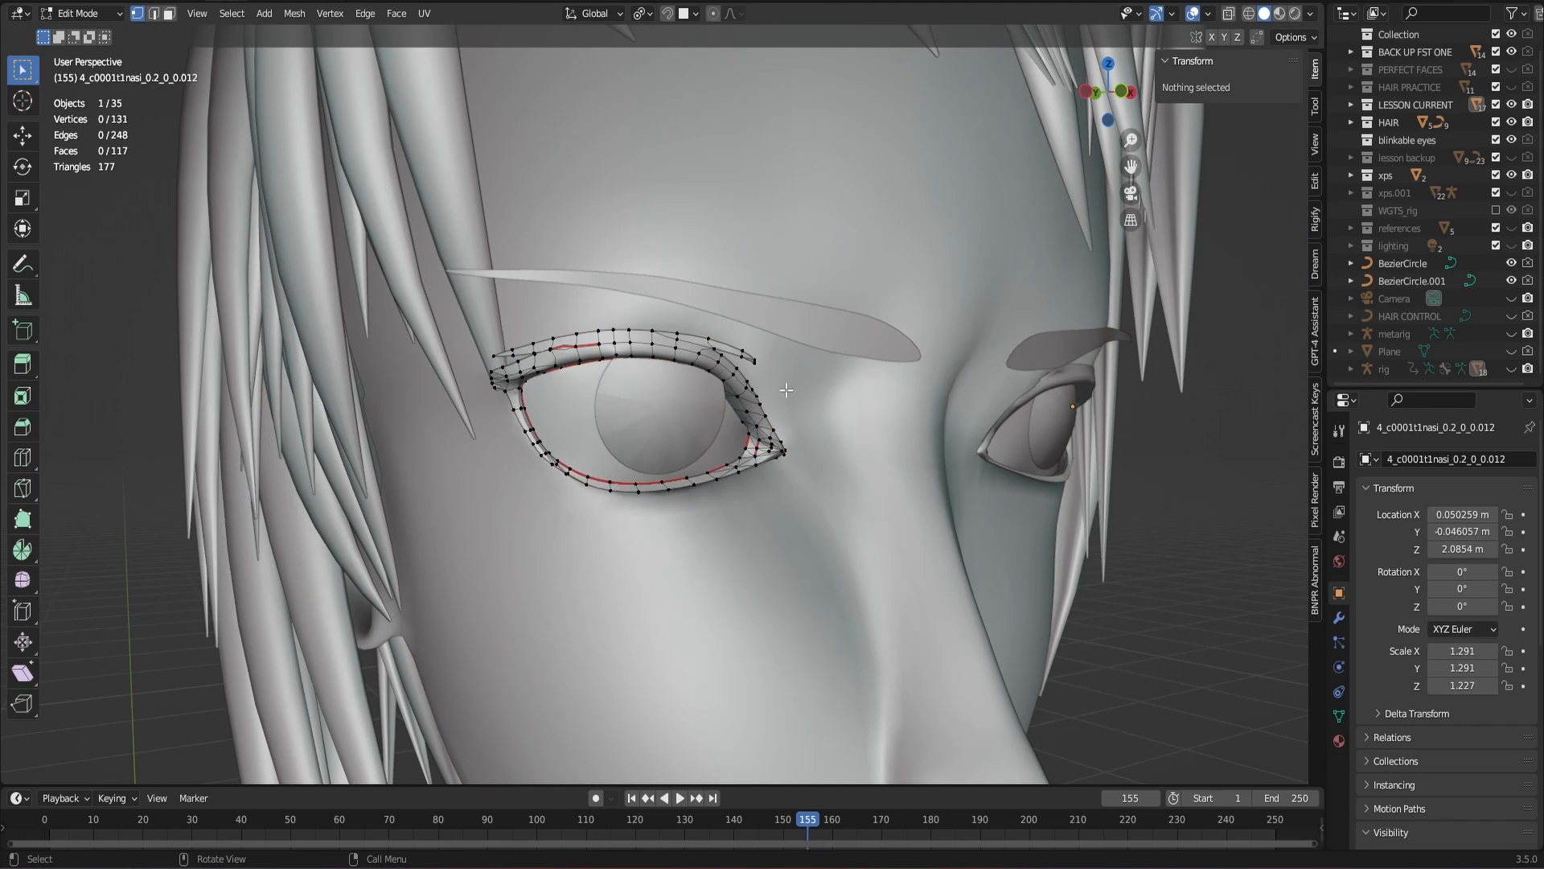
pyautogui.click(1121, 91)
pyautogui.scroll(-1, 770, 383)
pyautogui.scroll(2, 770, 384)
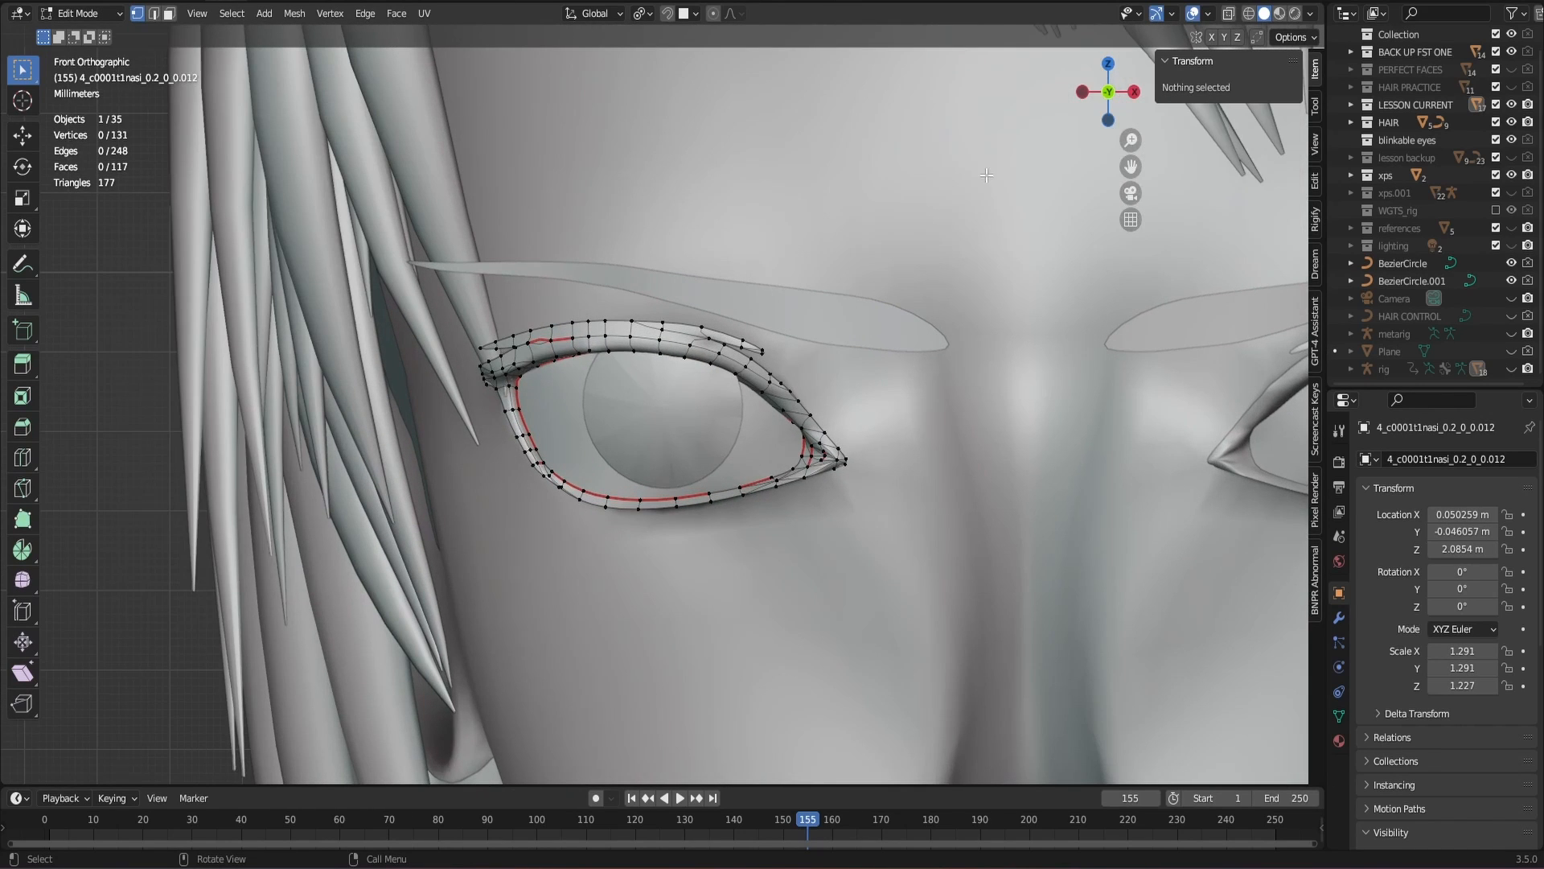
pyautogui.moveTo(1108, 90)
pyautogui.mouseDown()
pyautogui.moveTo(1097, 134)
pyautogui.moveTo(925, 172)
pyautogui.moveTo(1046, 157)
pyautogui.moveTo(1116, 96)
pyautogui.mouseUp()
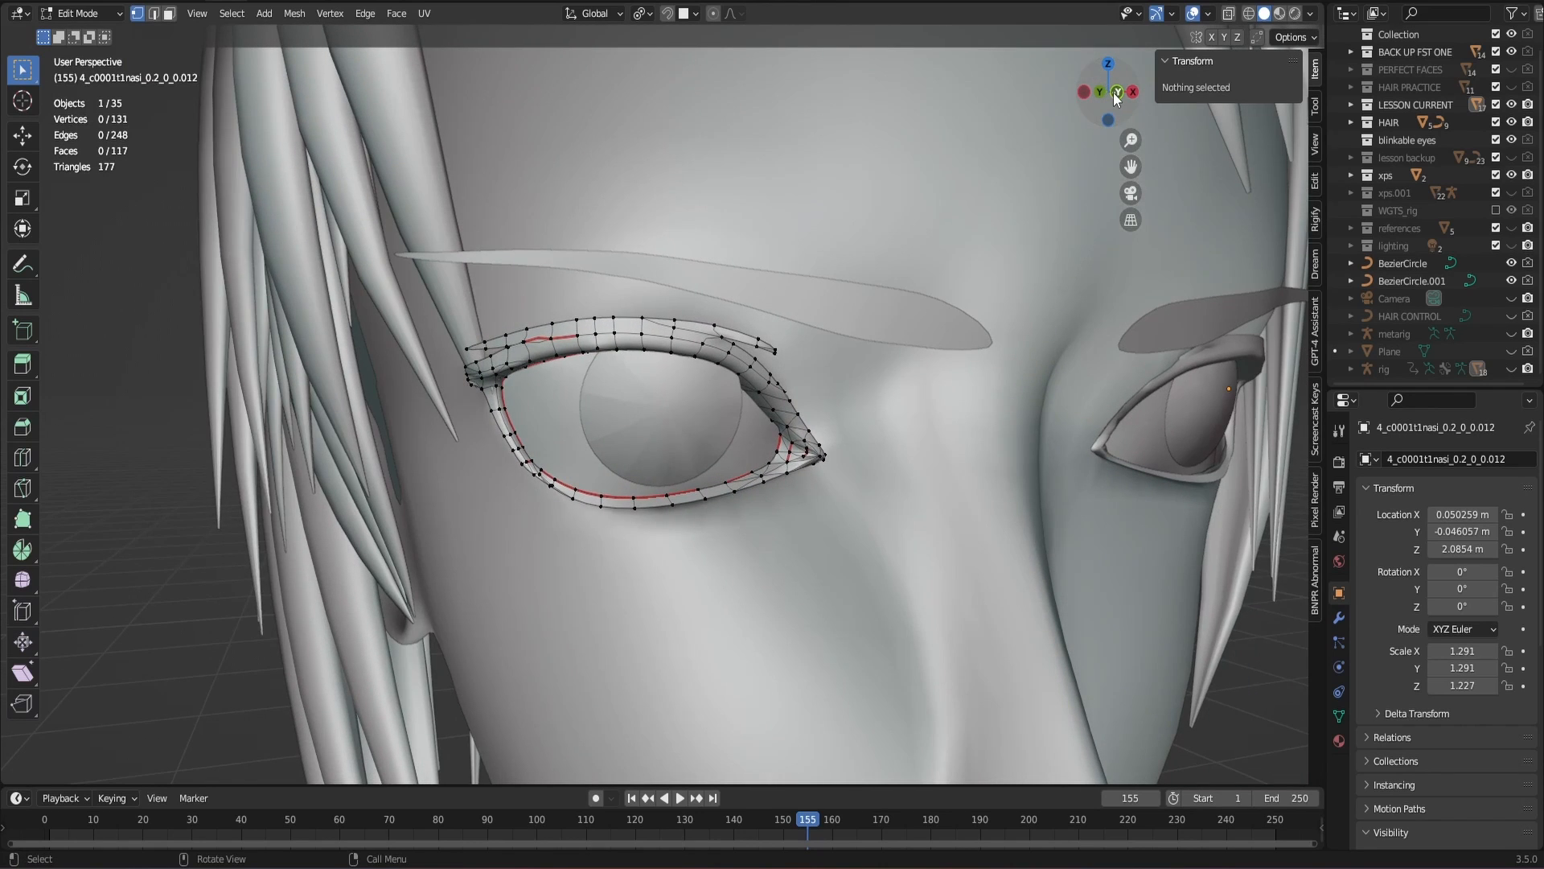
pyautogui.click(1117, 94)
pyautogui.press('Tab')
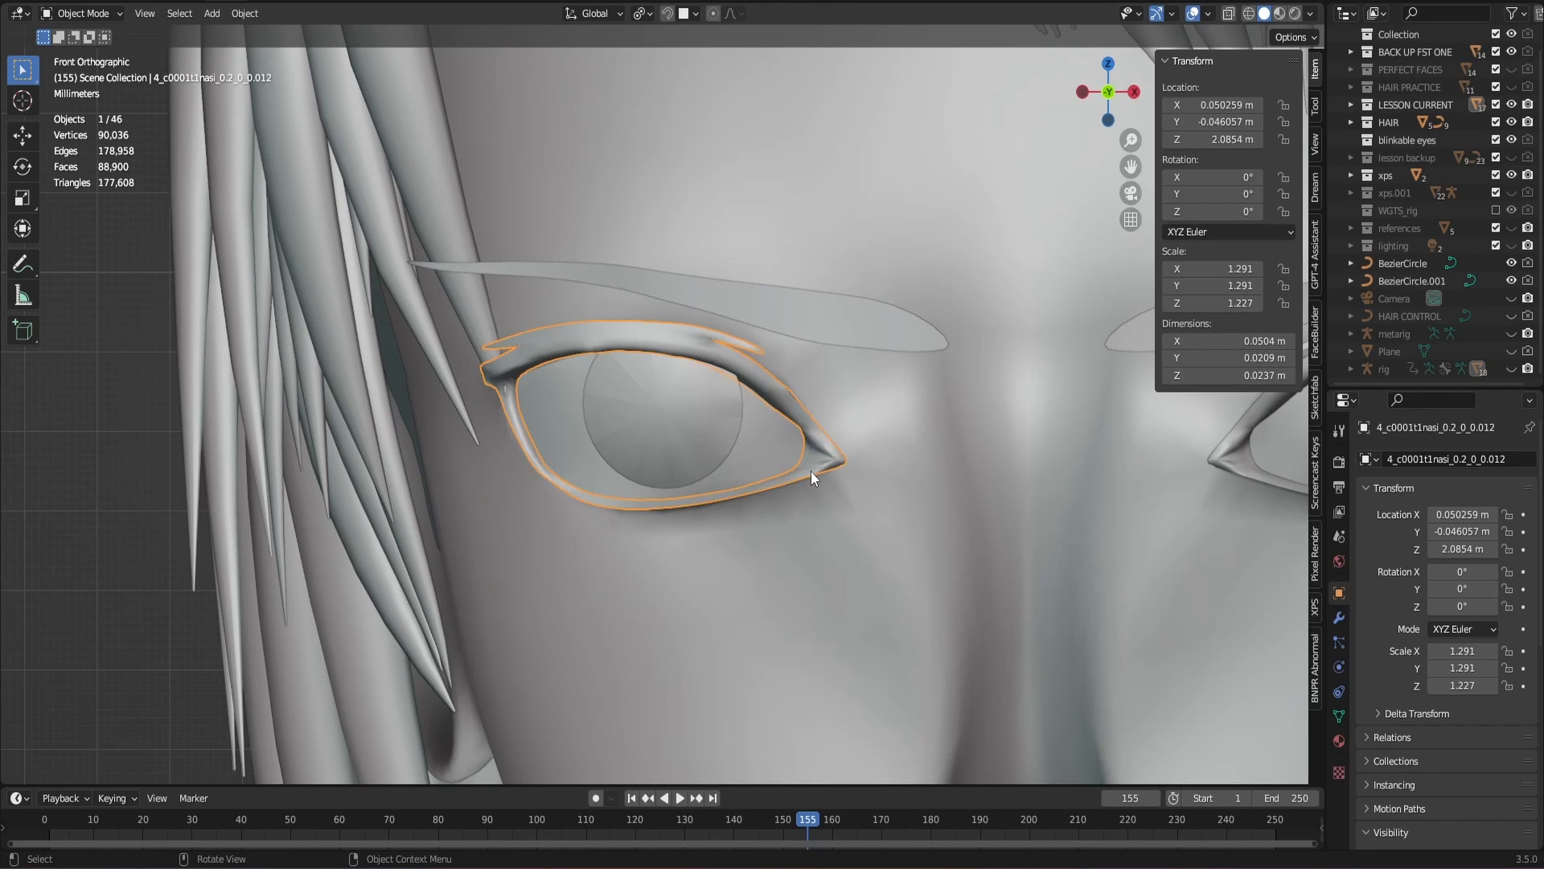
# - Try moving the iris disc within the eye opening from a side view
pyautogui.click(715, 428)
pyautogui.moveTo(1110, 93)
pyautogui.mouseDown()
pyautogui.moveTo(1222, 104)
pyautogui.moveTo(1100, 100)
pyautogui.moveTo(1138, 98)
pyautogui.mouseUp()
pyautogui.press('g')
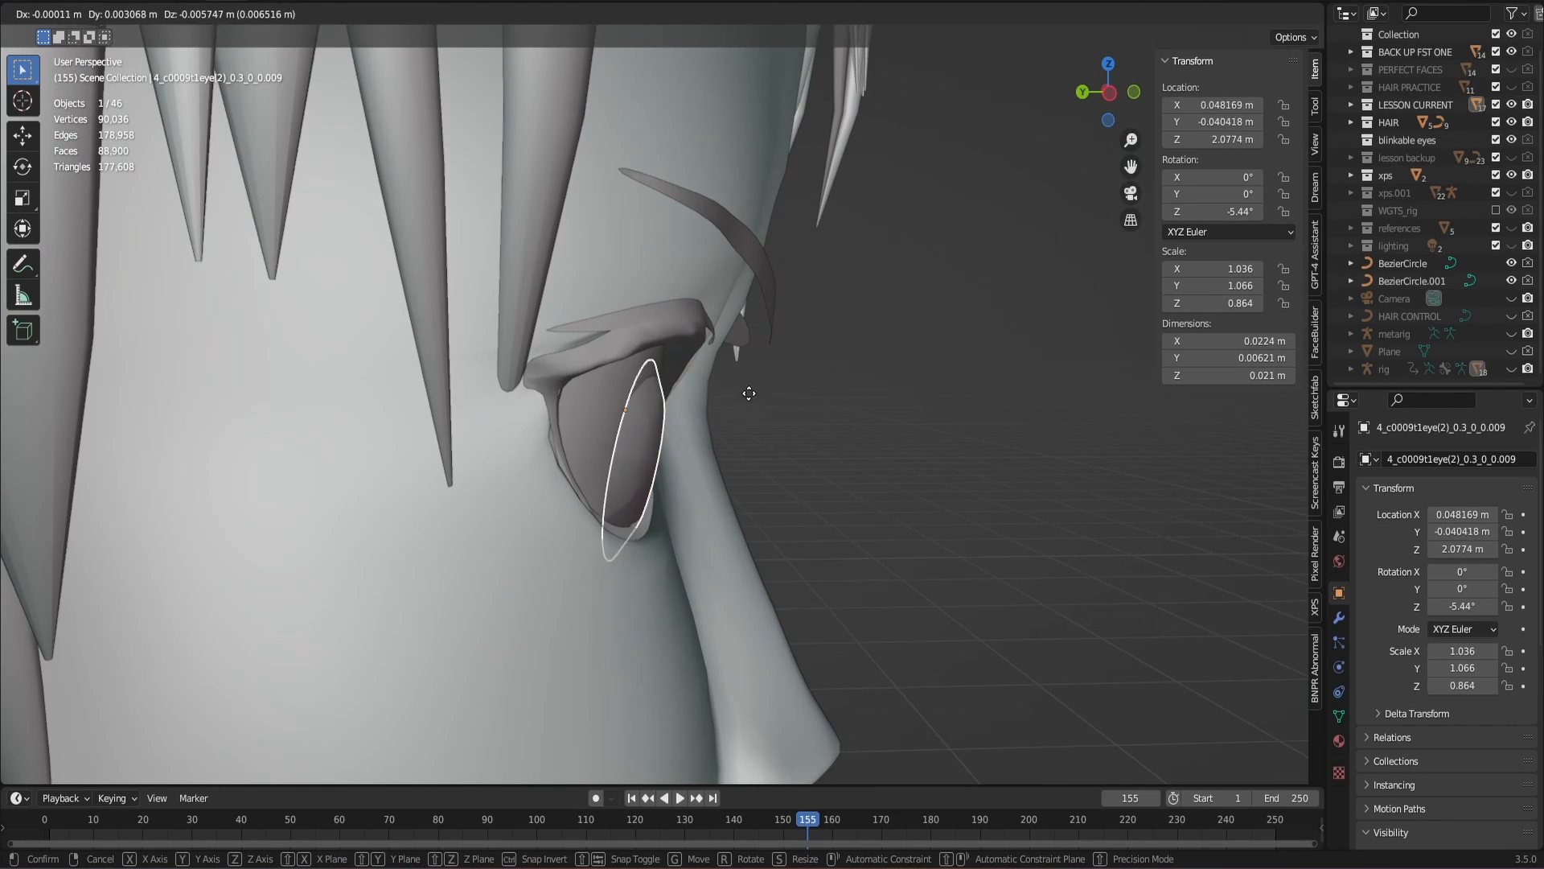
pyautogui.rightClick(765, 384)
# - View the whole head with both eyes from above and from the front with nothing selected
pyautogui.moveTo(1109, 93); pyautogui.dragTo(1105, 113)
pyautogui.scroll(-7, 1077, 268)
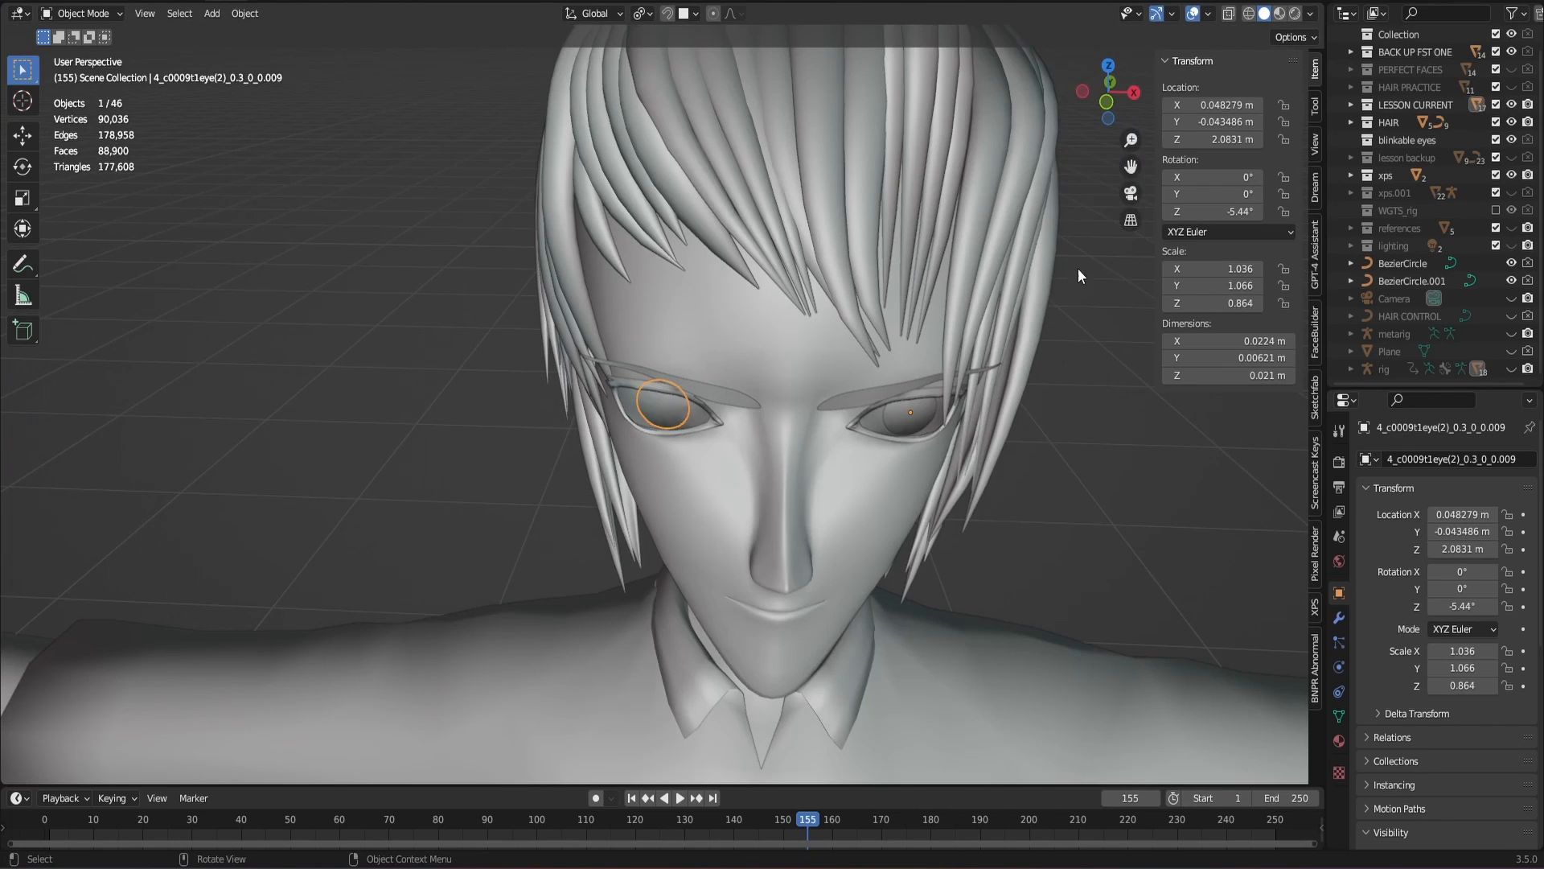
pyautogui.click(1102, 465)
pyautogui.click(1106, 101)
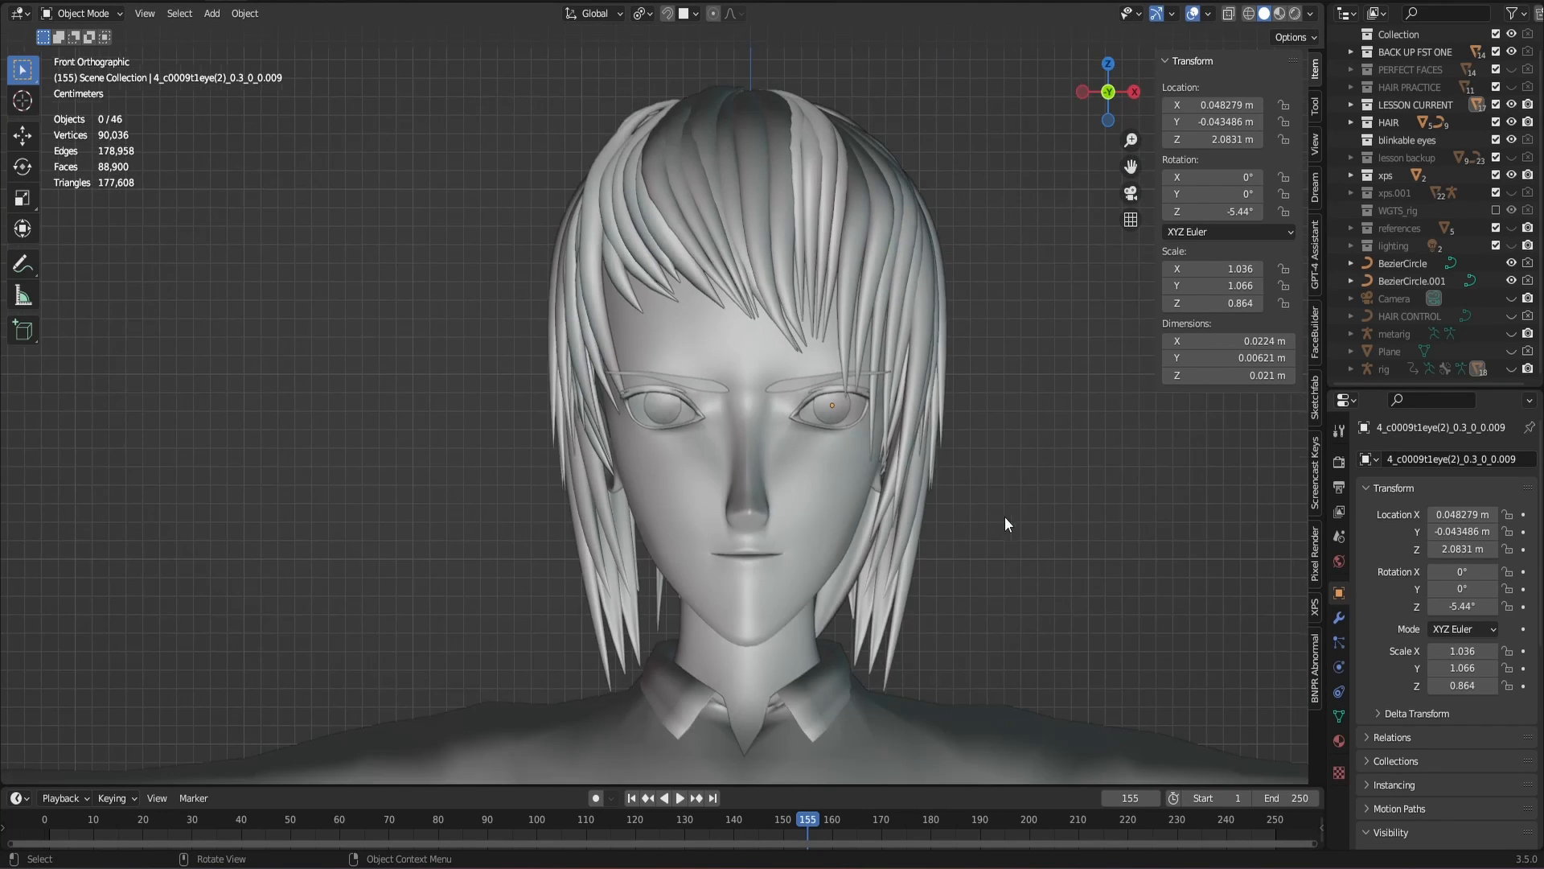
pyautogui.scroll(-3, 1005, 516)
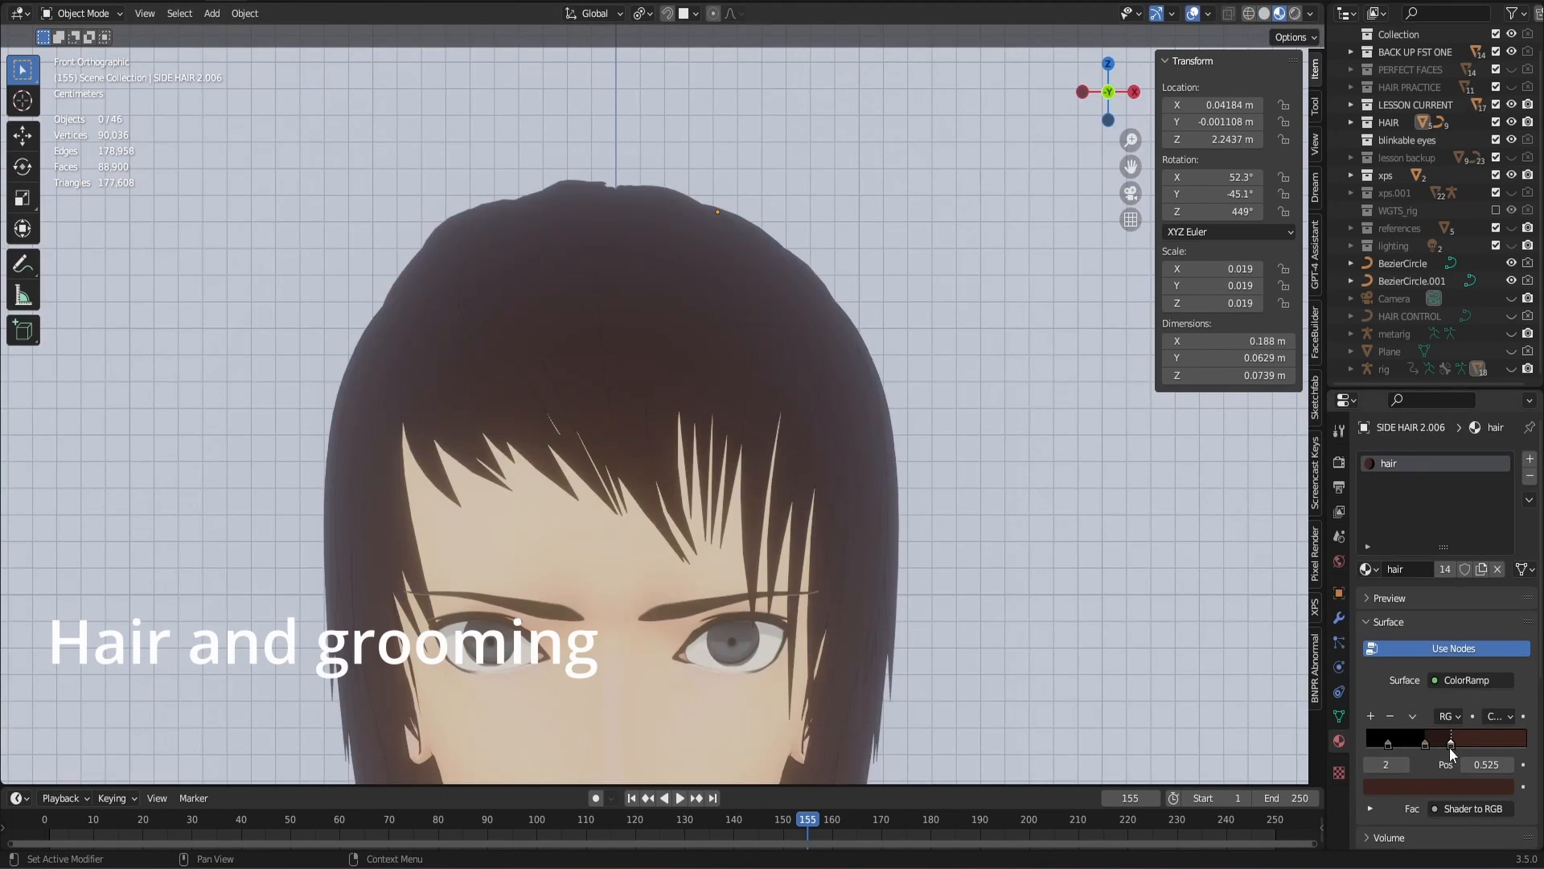
# - Set the position of ColorRamp stop 2 in the hair material to 0.458
pyautogui.moveTo(1449, 747)
pyautogui.mouseDown()
pyautogui.moveTo(1518, 741)
pyautogui.moveTo(1442, 741)
pyautogui.mouseUp()
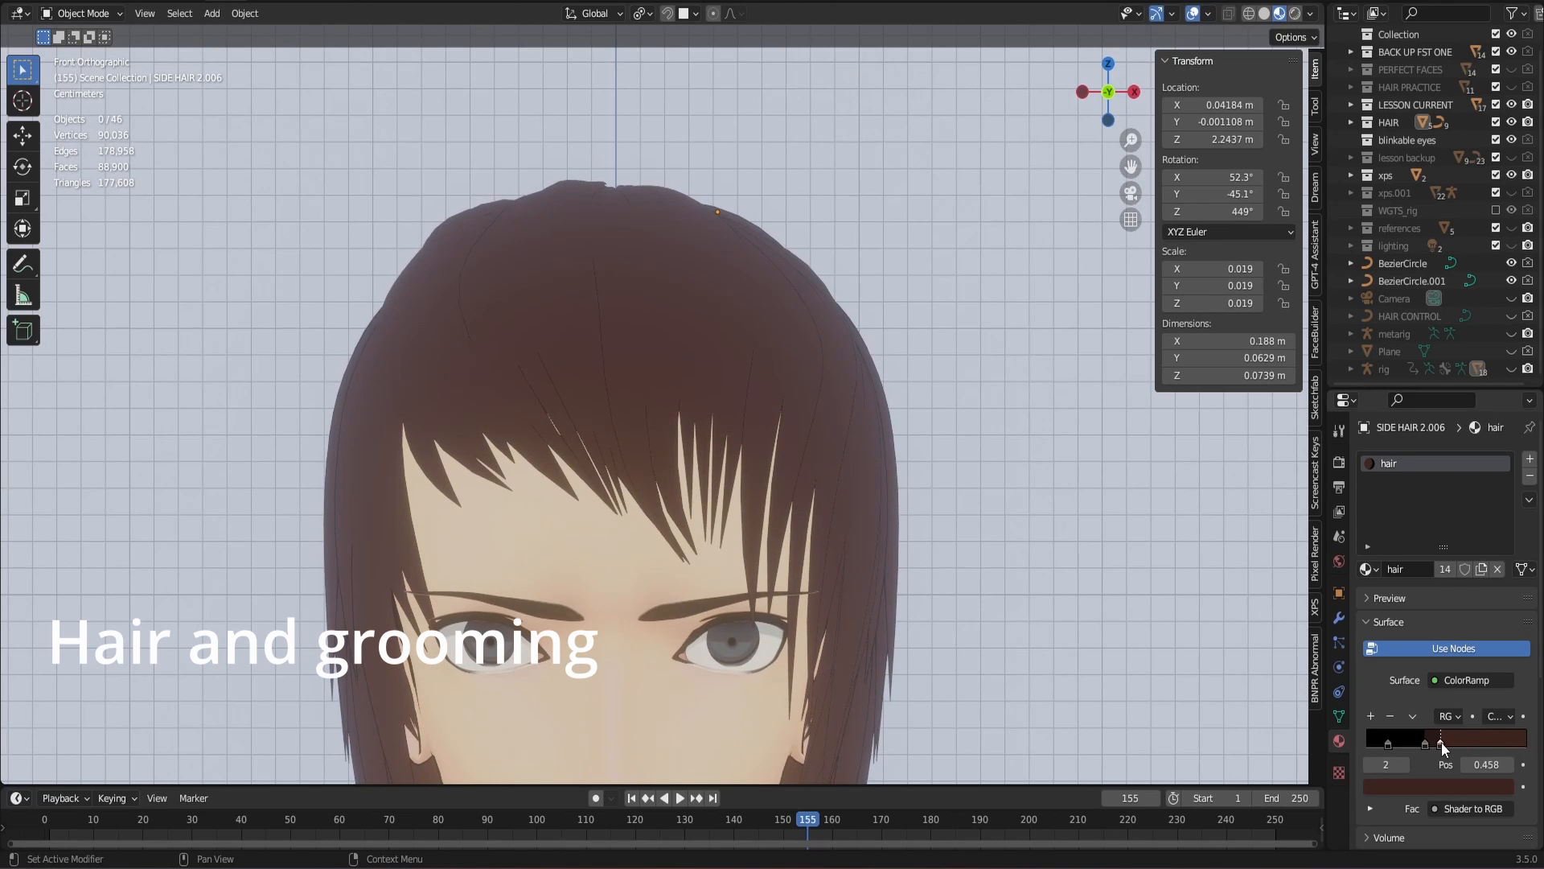
pyautogui.scroll(-5, 954, 331)
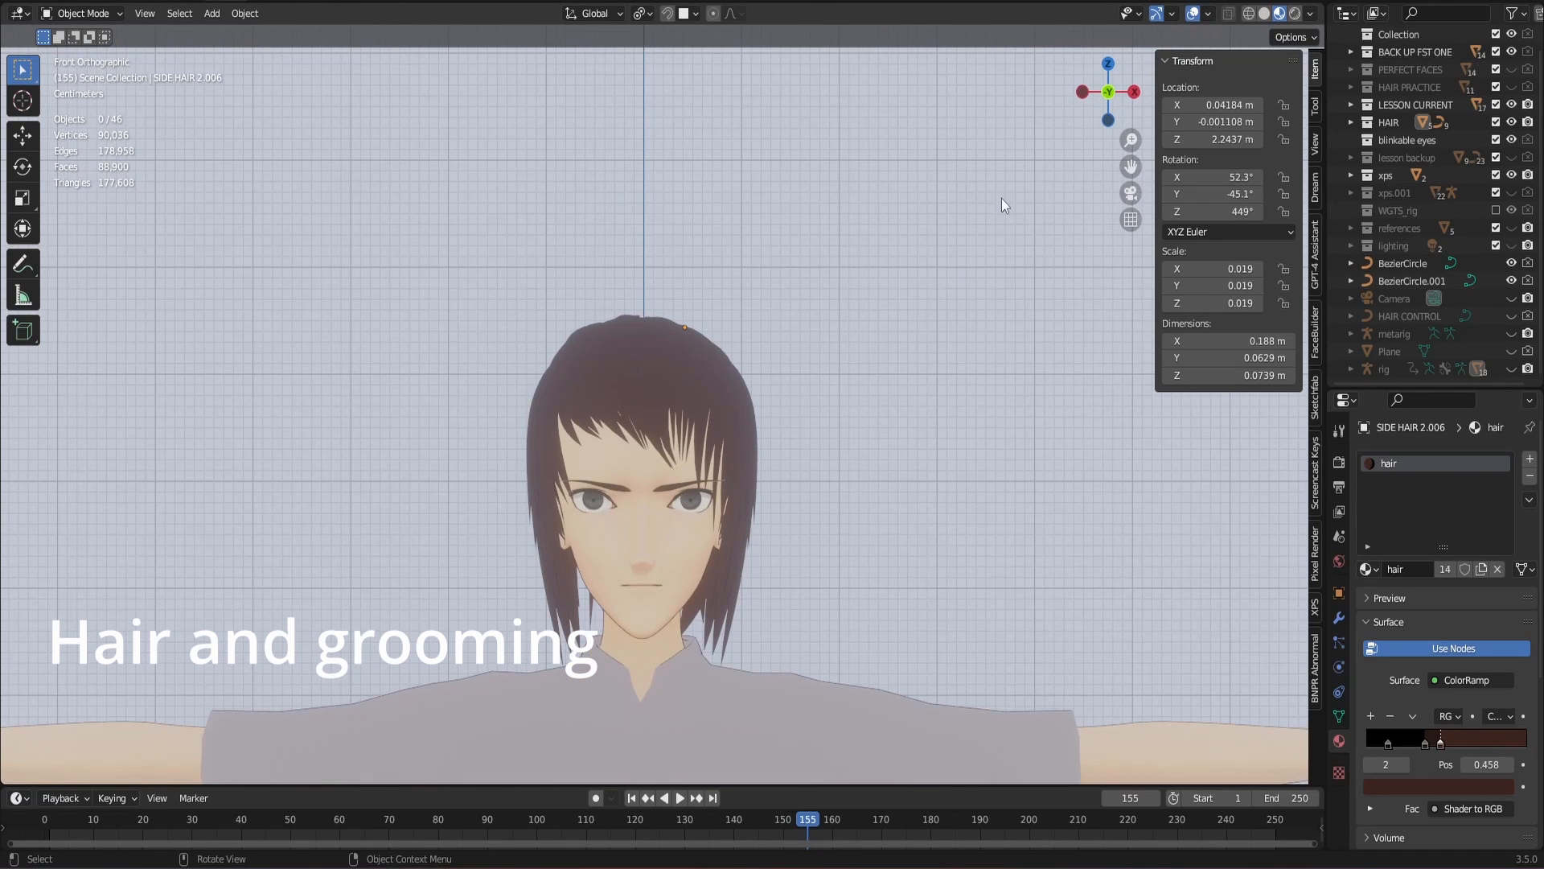
# - Inspect the hairstyle and the character's upper body from the side, at an angle and from the front
pyautogui.moveTo(1087, 111); pyautogui.dragTo(1384, 101)
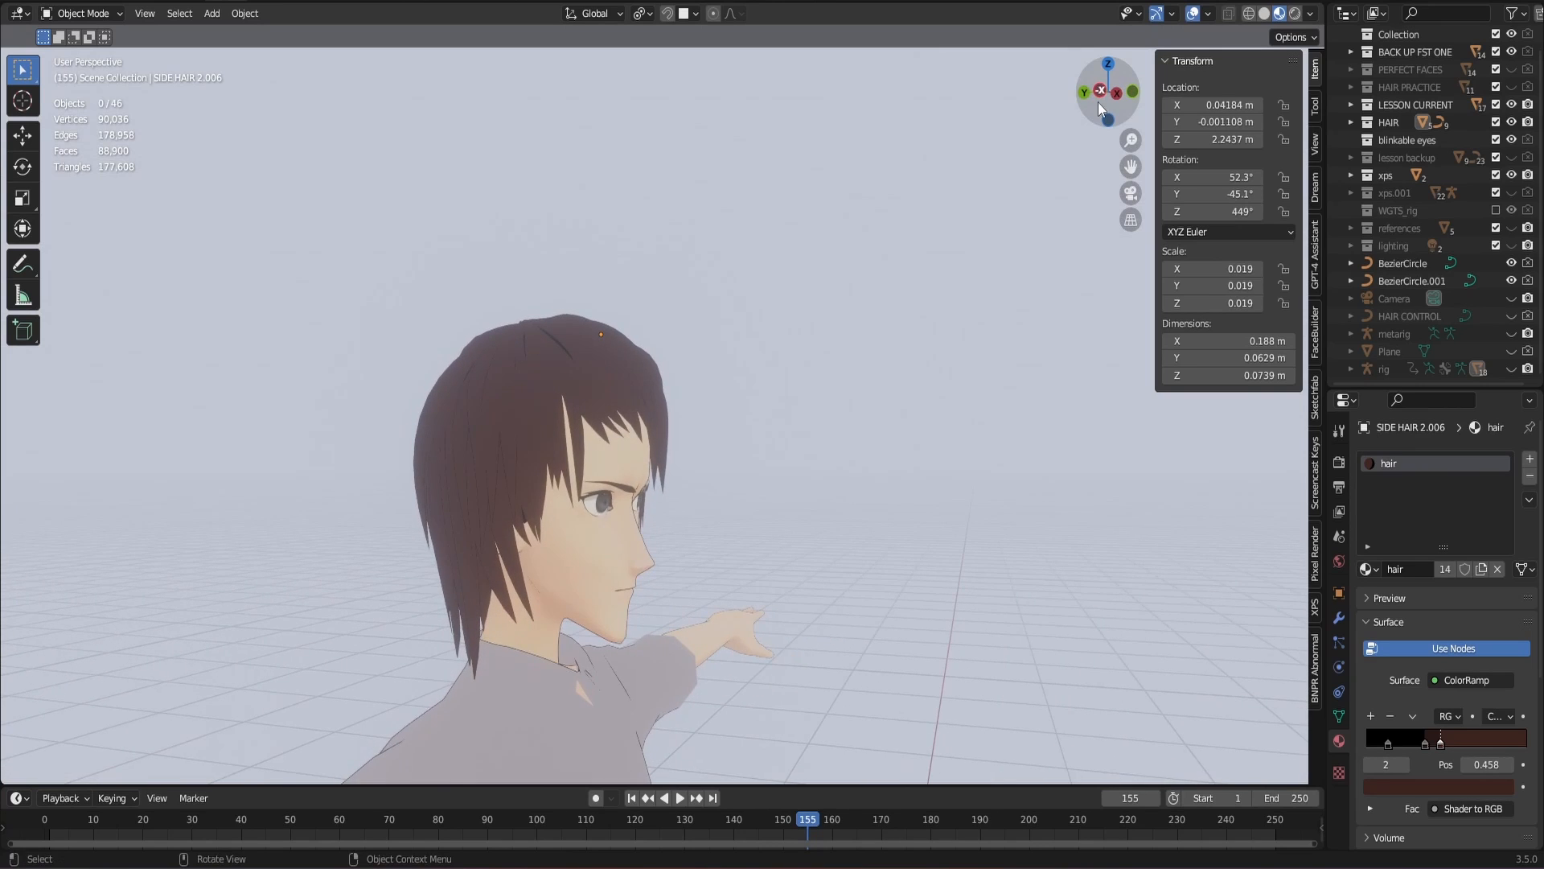
pyautogui.scroll(-3, 923, 241)
pyautogui.scroll(-3, 923, 241)
pyautogui.moveTo(1136, 100); pyautogui.dragTo(1108, 100)
pyautogui.scroll(3, 1108, 100)
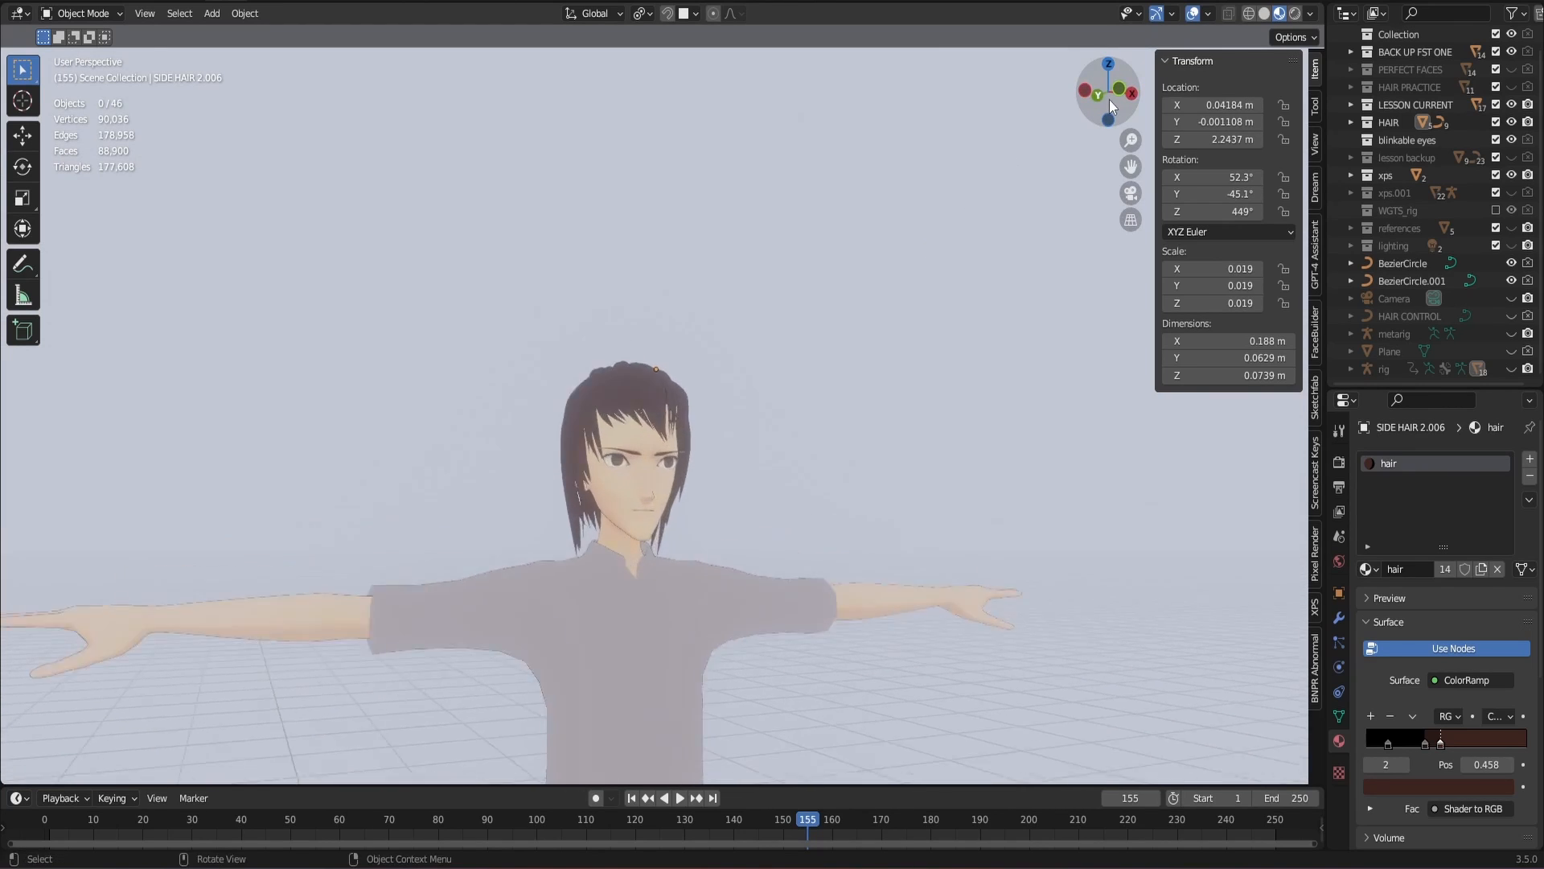
pyautogui.click(1124, 93)
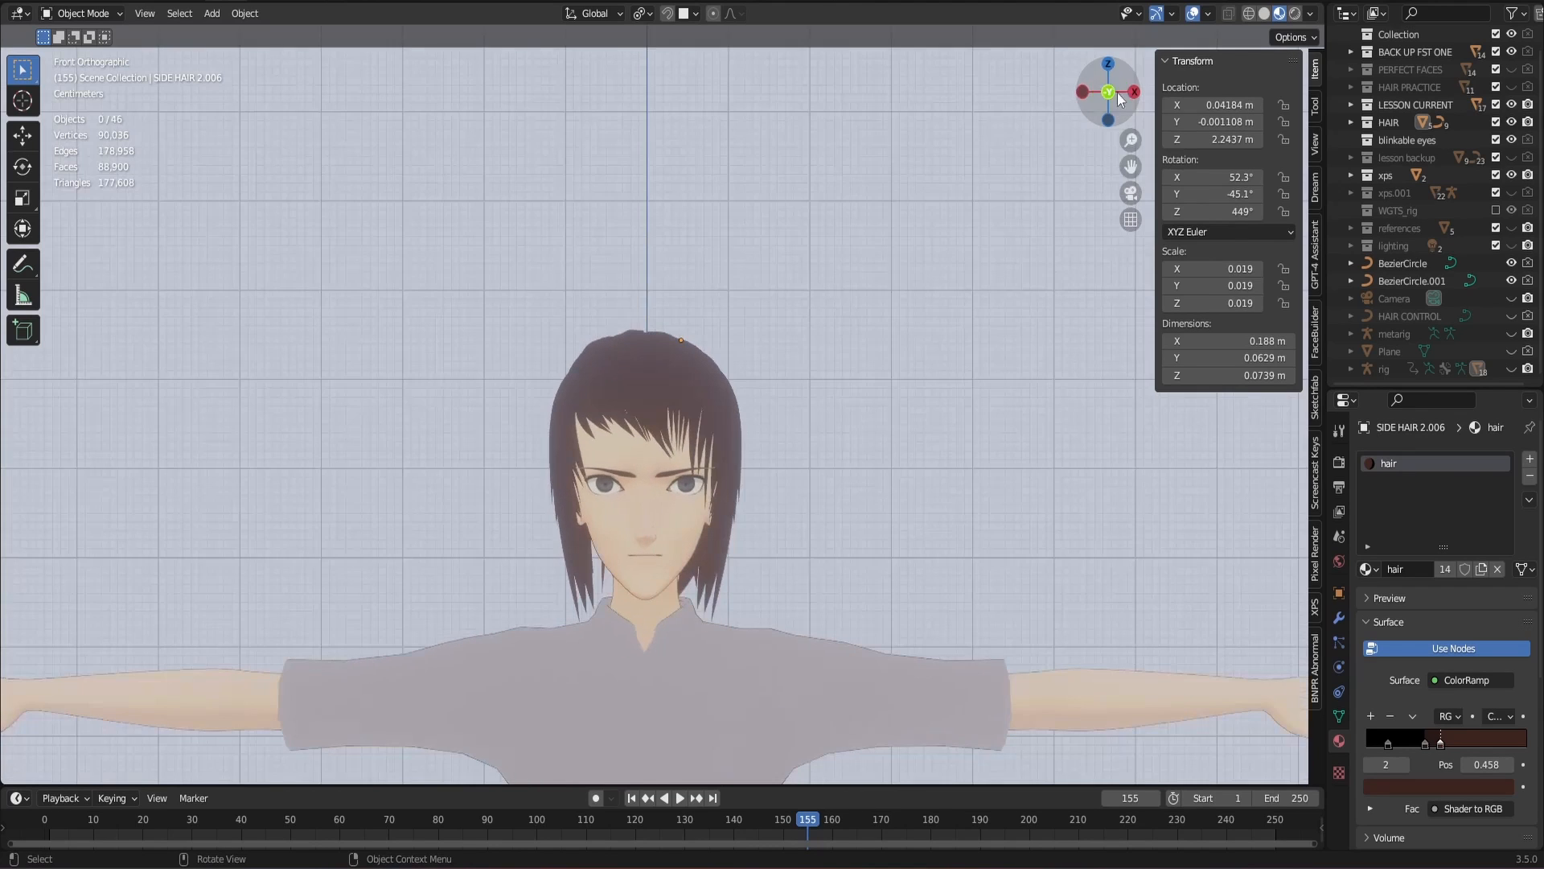
pyautogui.scroll(-4, 899, 346)
pyautogui.scroll(-3, 899, 347)
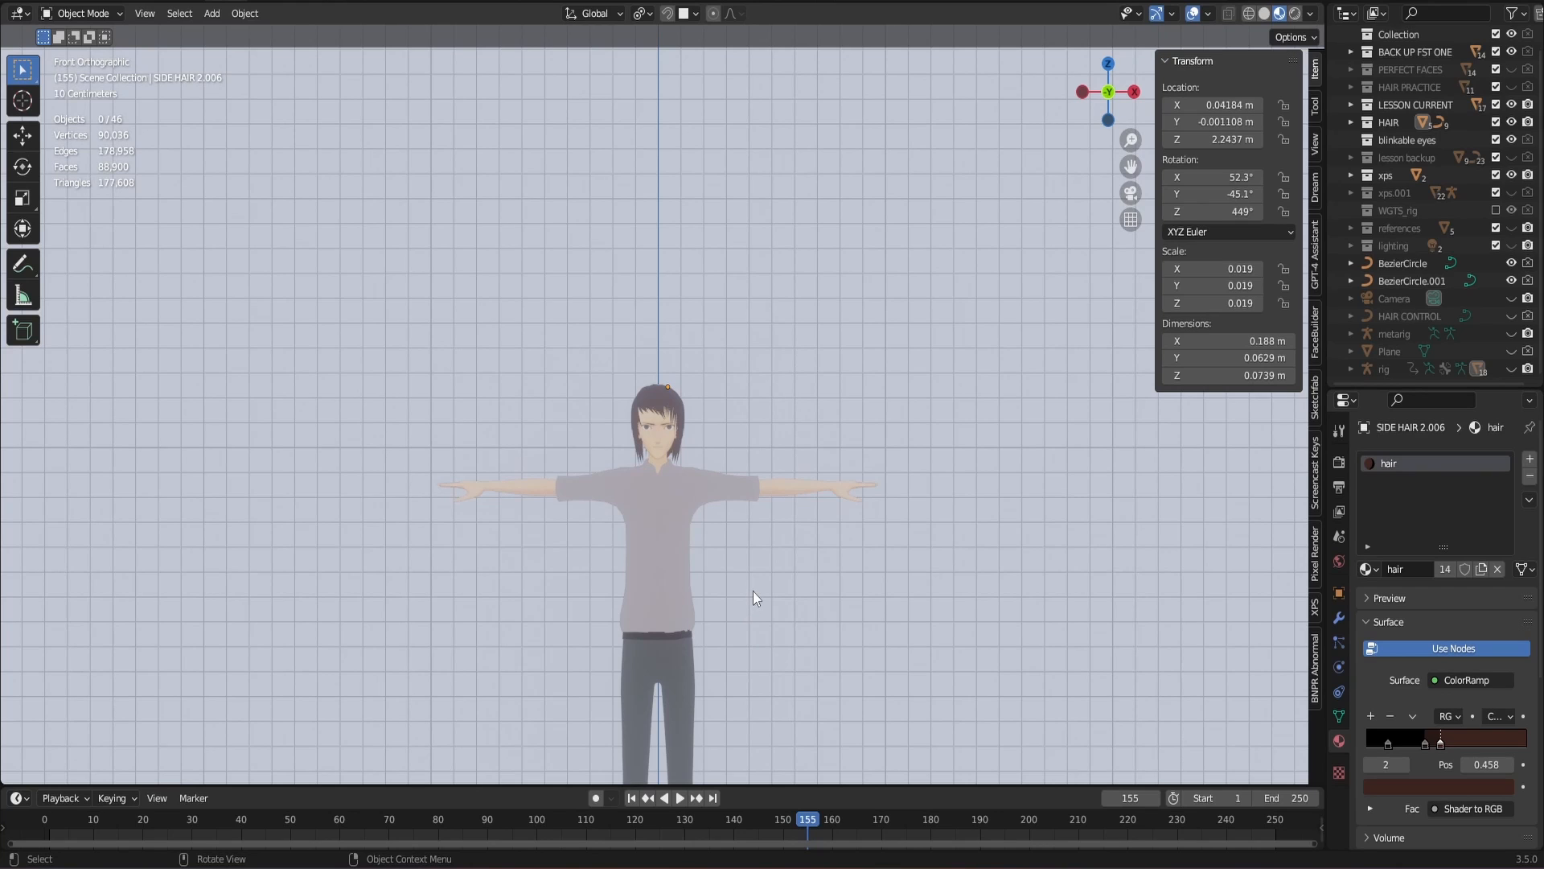
pyautogui.scroll(6, 753, 591)
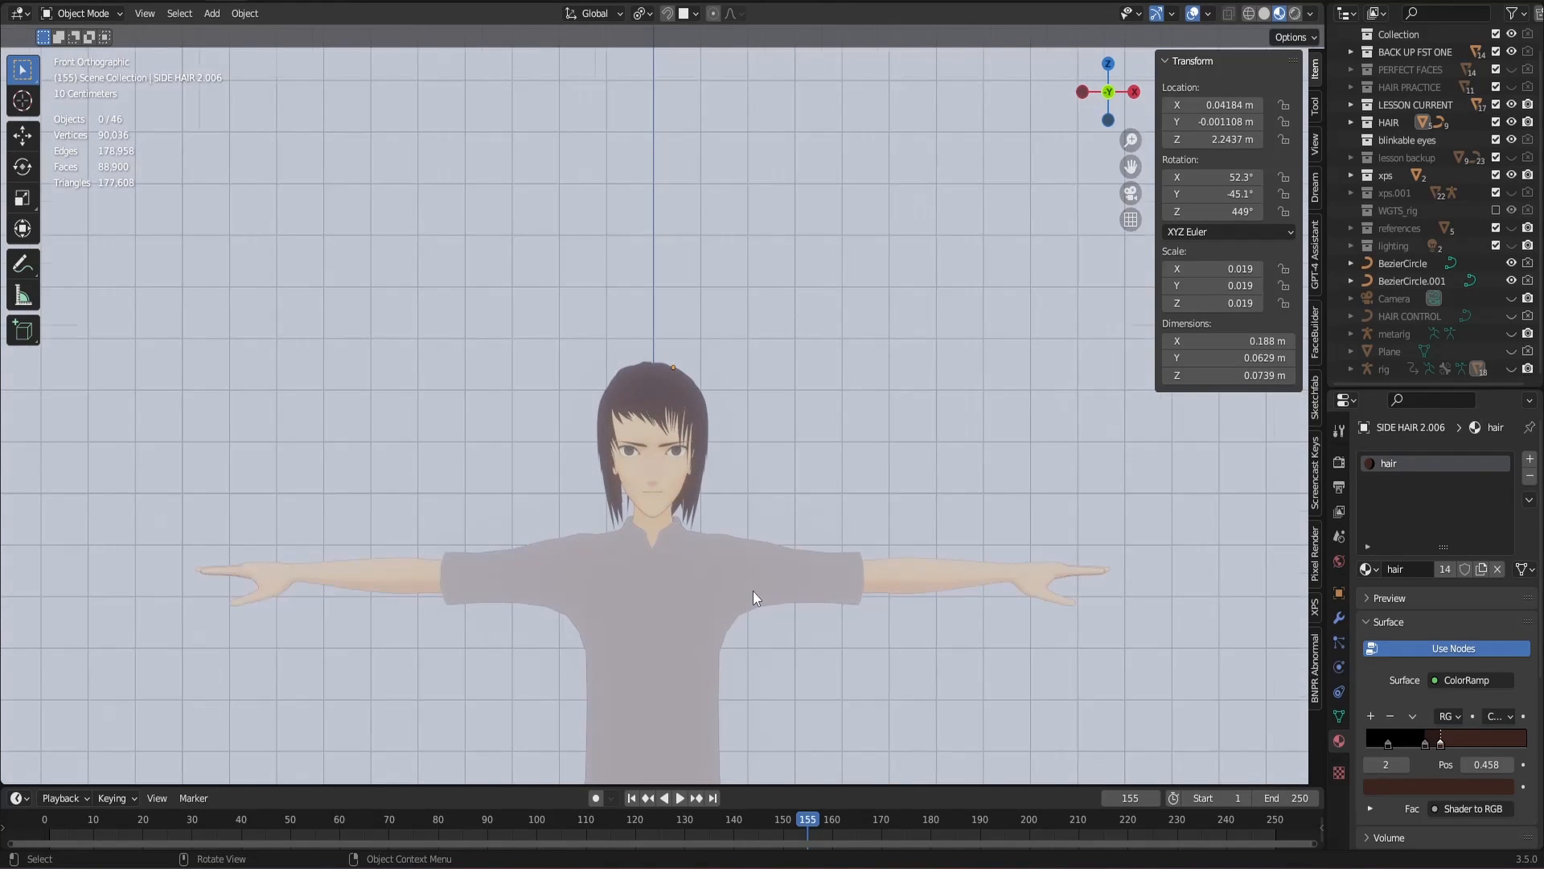
# - Show the face mesh's object data settings, collapse its Vertex Groups section and deselect the mesh
pyautogui.click(635, 515)
pyautogui.click(1339, 717)
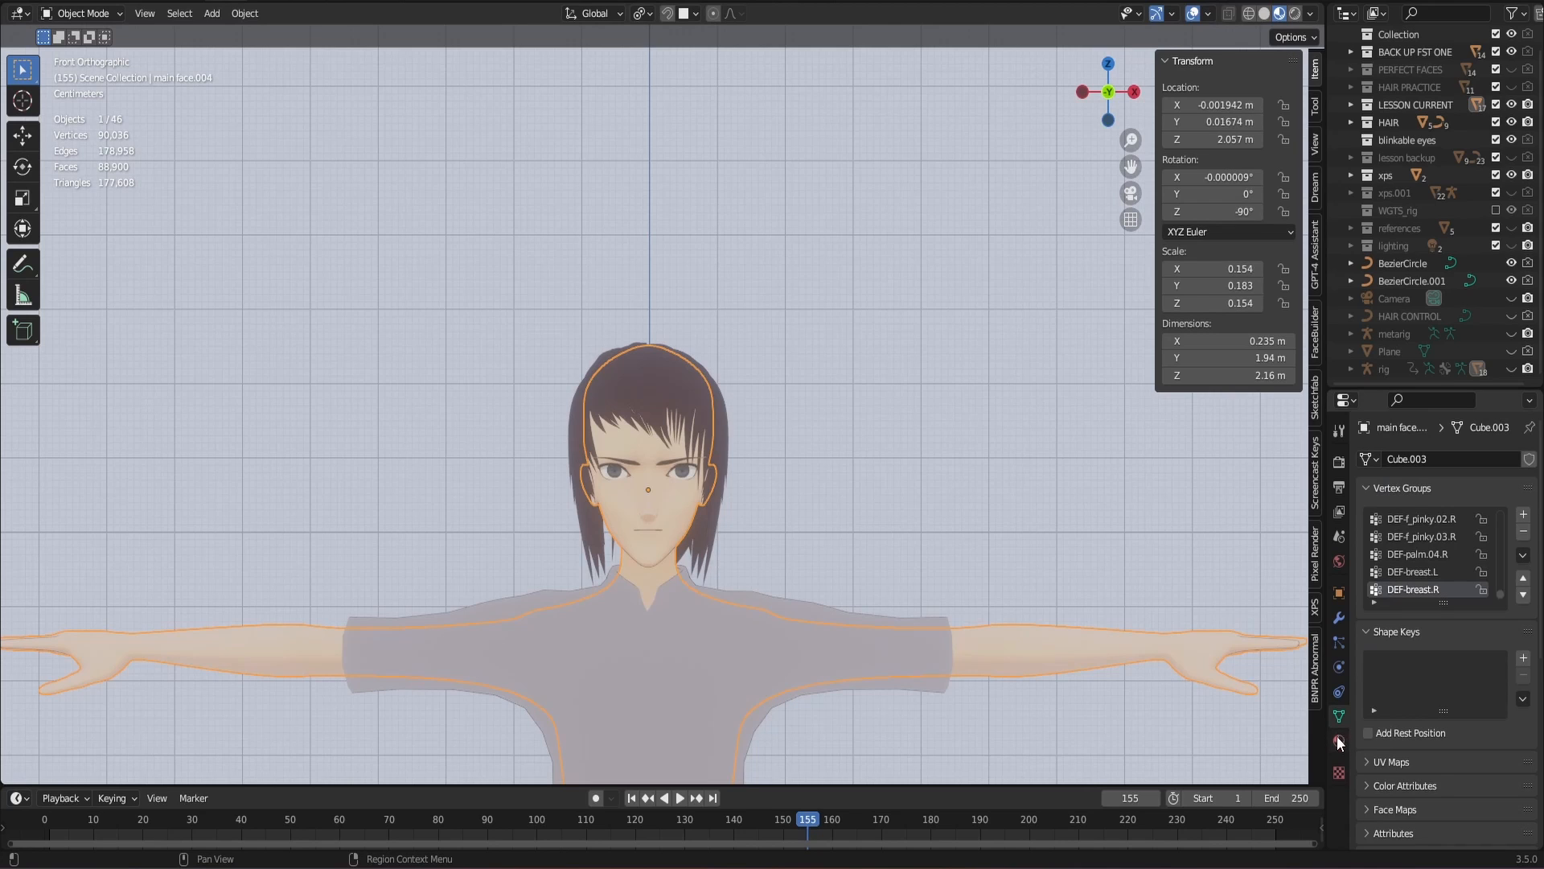
pyautogui.click(901, 492)
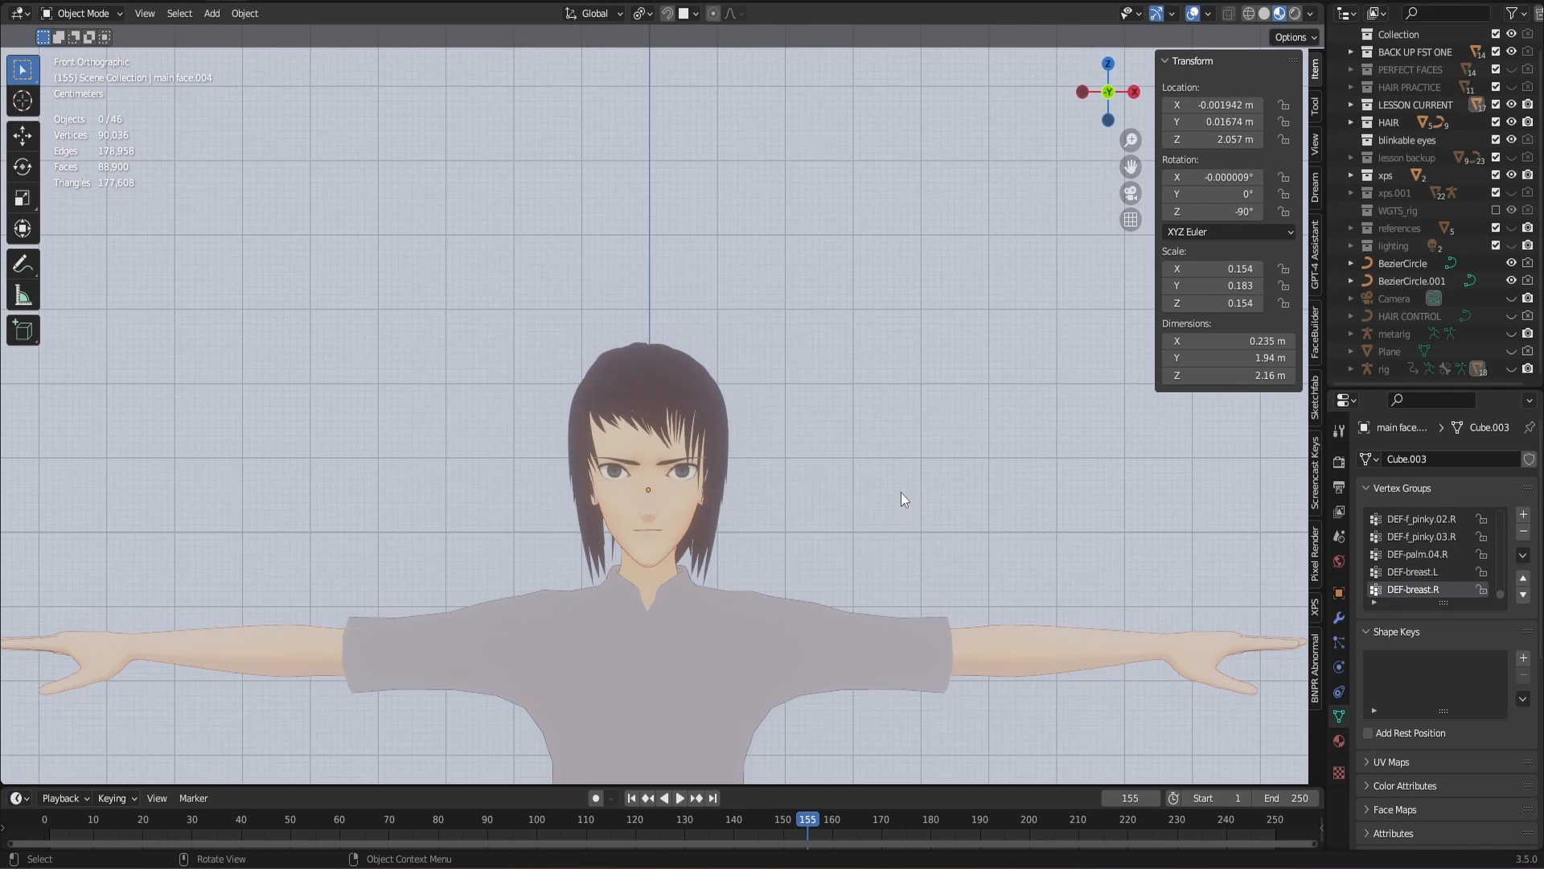
pyautogui.click(1367, 489)
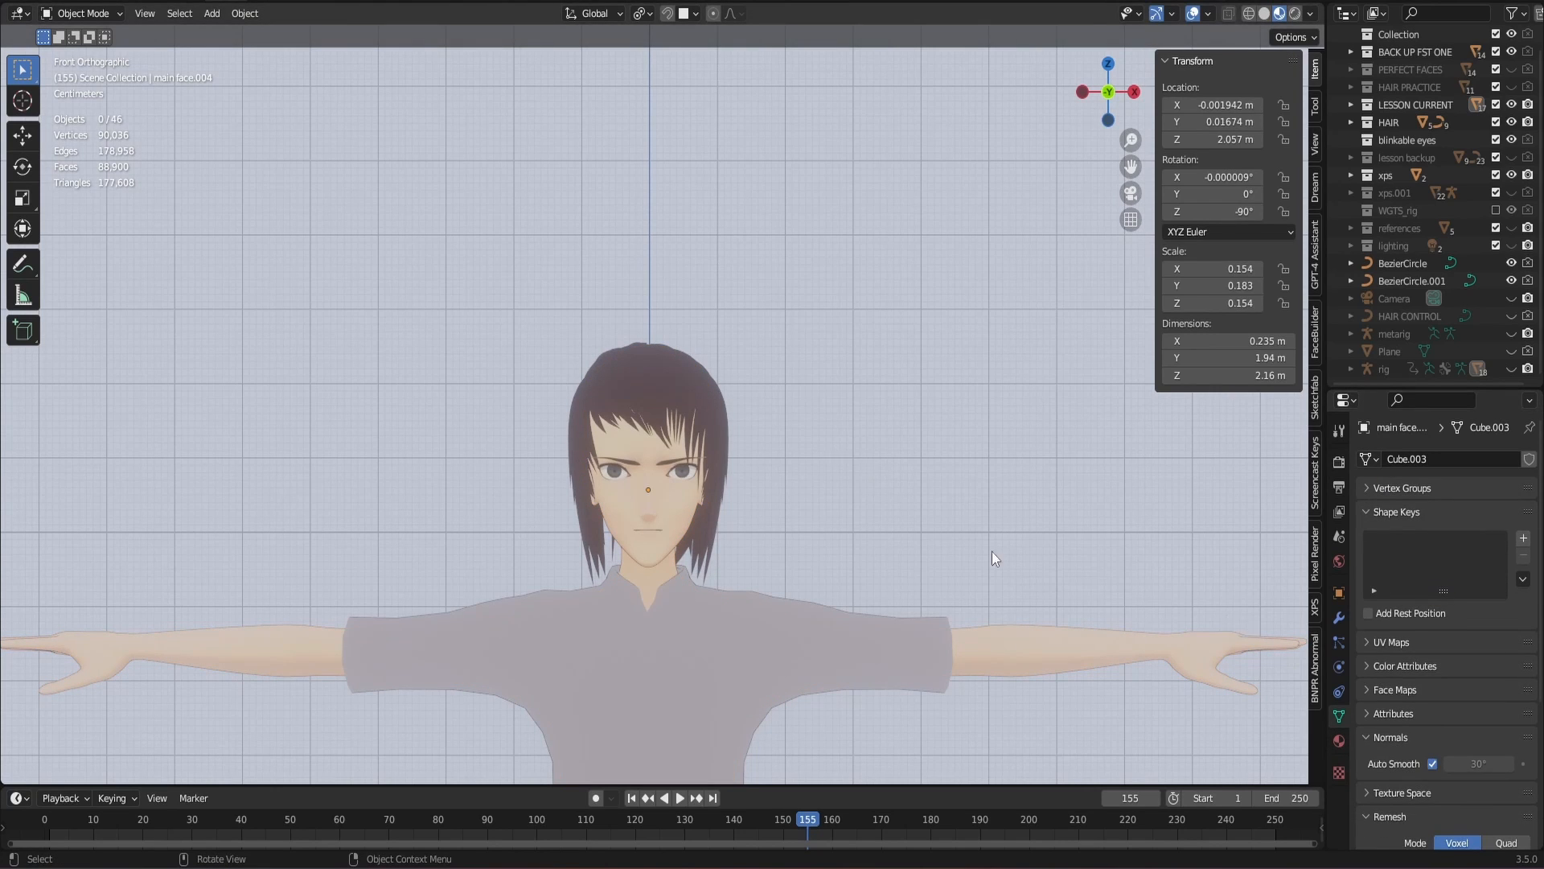
pyautogui.scroll(2, 786, 474)
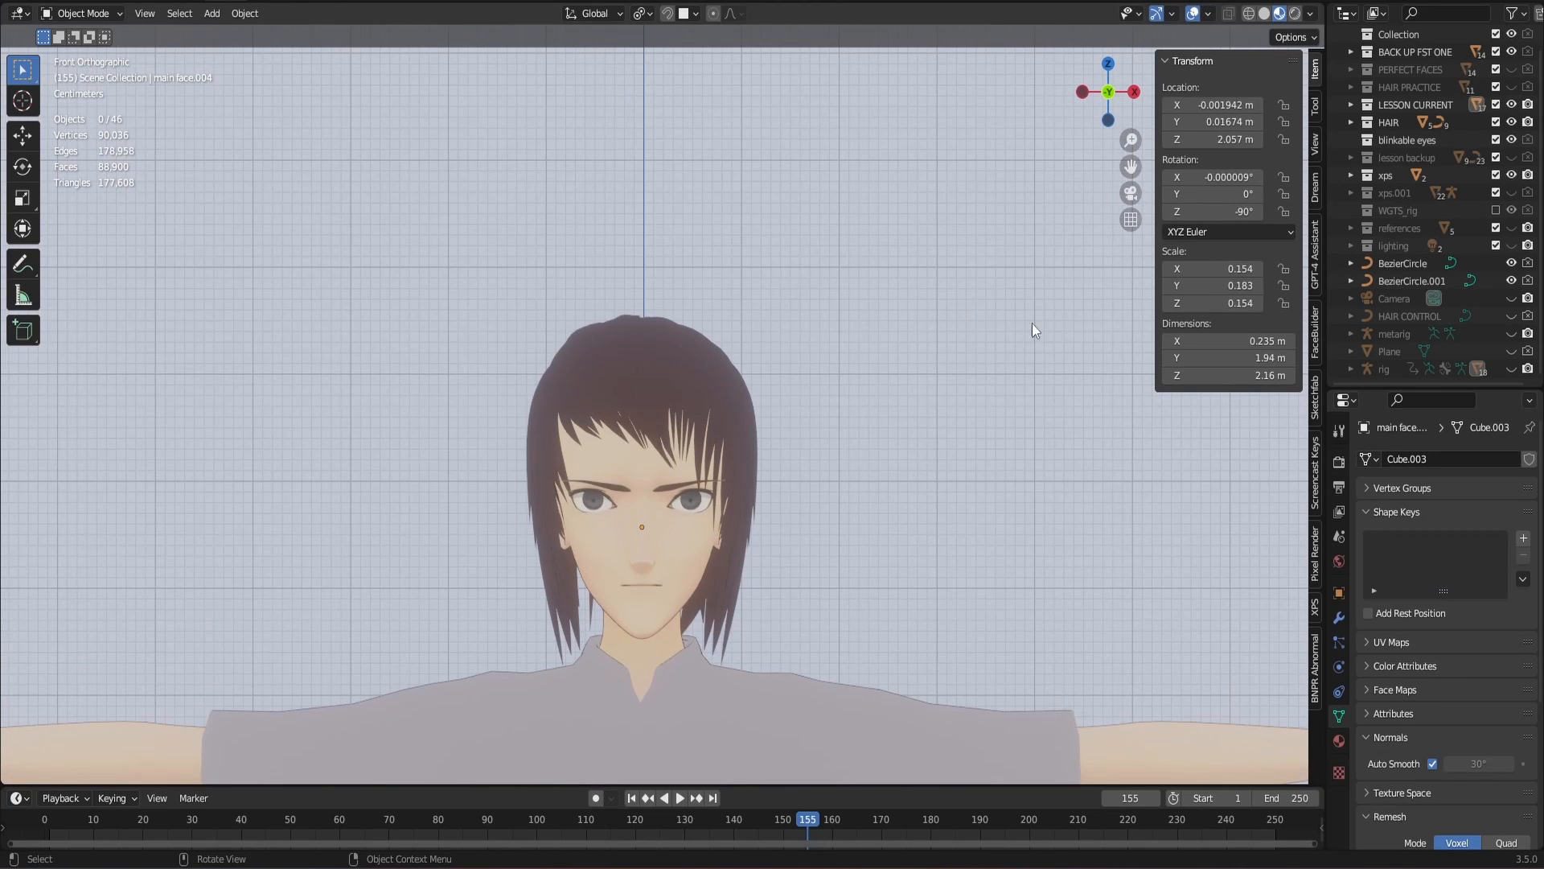
# - Review the Eevee render settings, expanding the Shadows and Bloom sections and continuing down to Color Management
pyautogui.click(1339, 462)
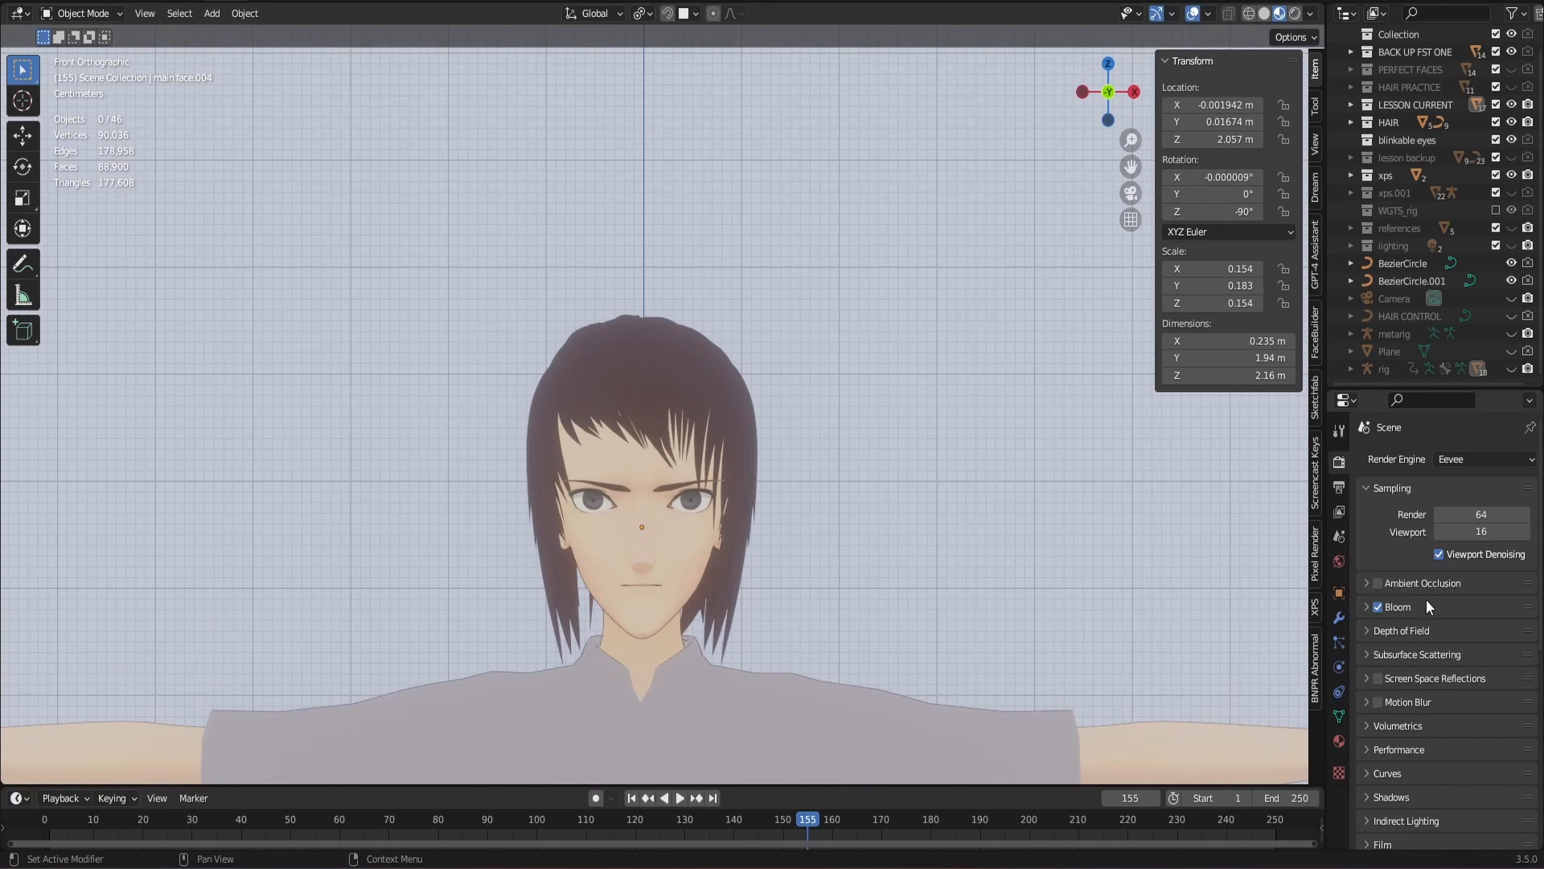
pyautogui.scroll(-5, 1426, 600)
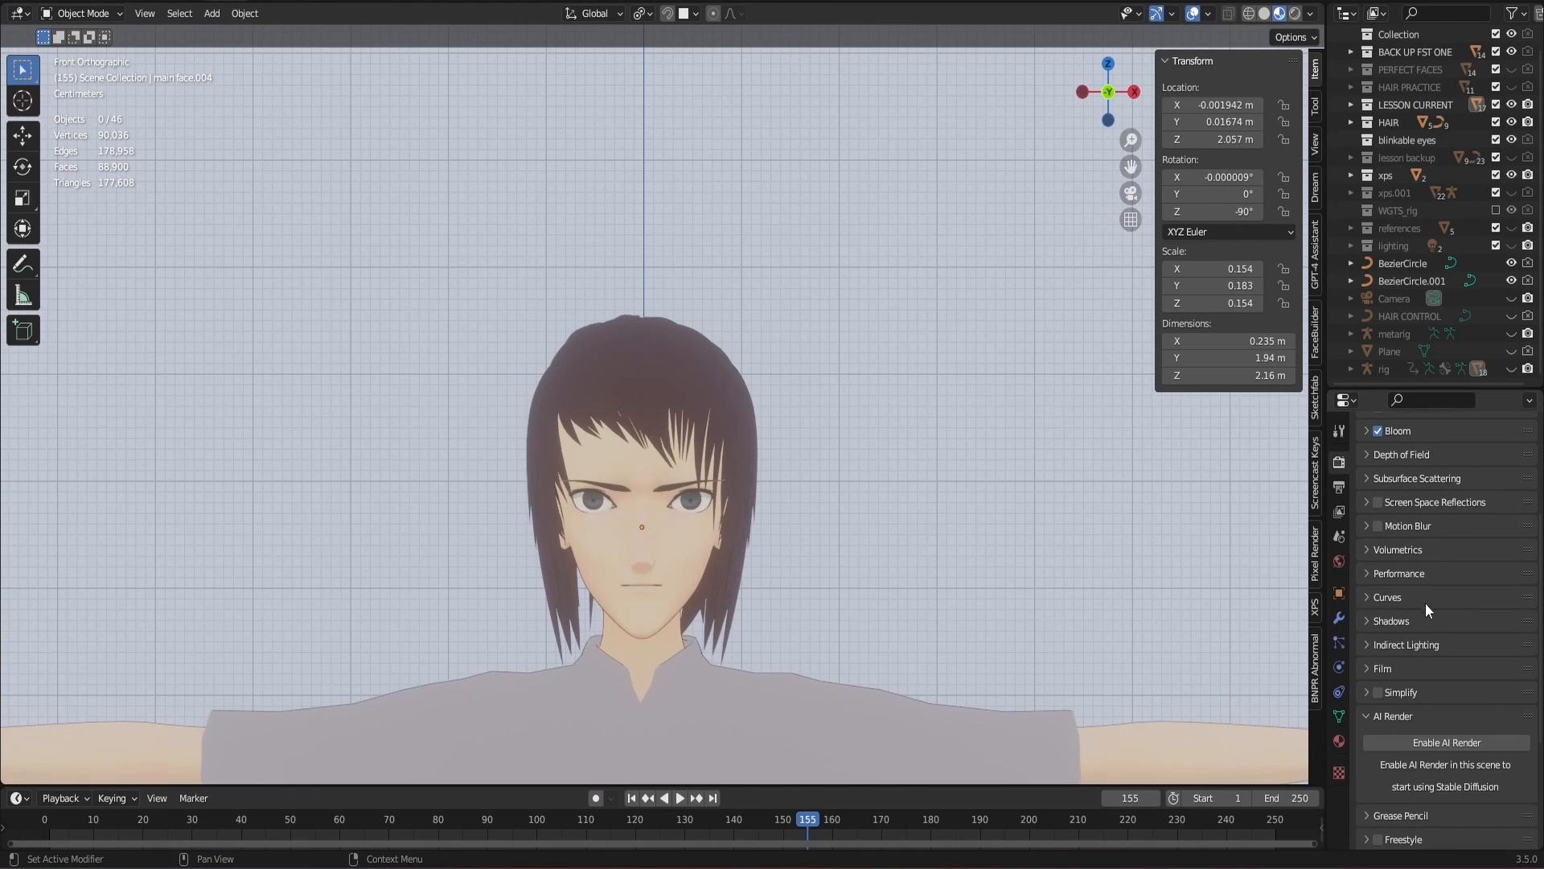
pyautogui.click(1370, 620)
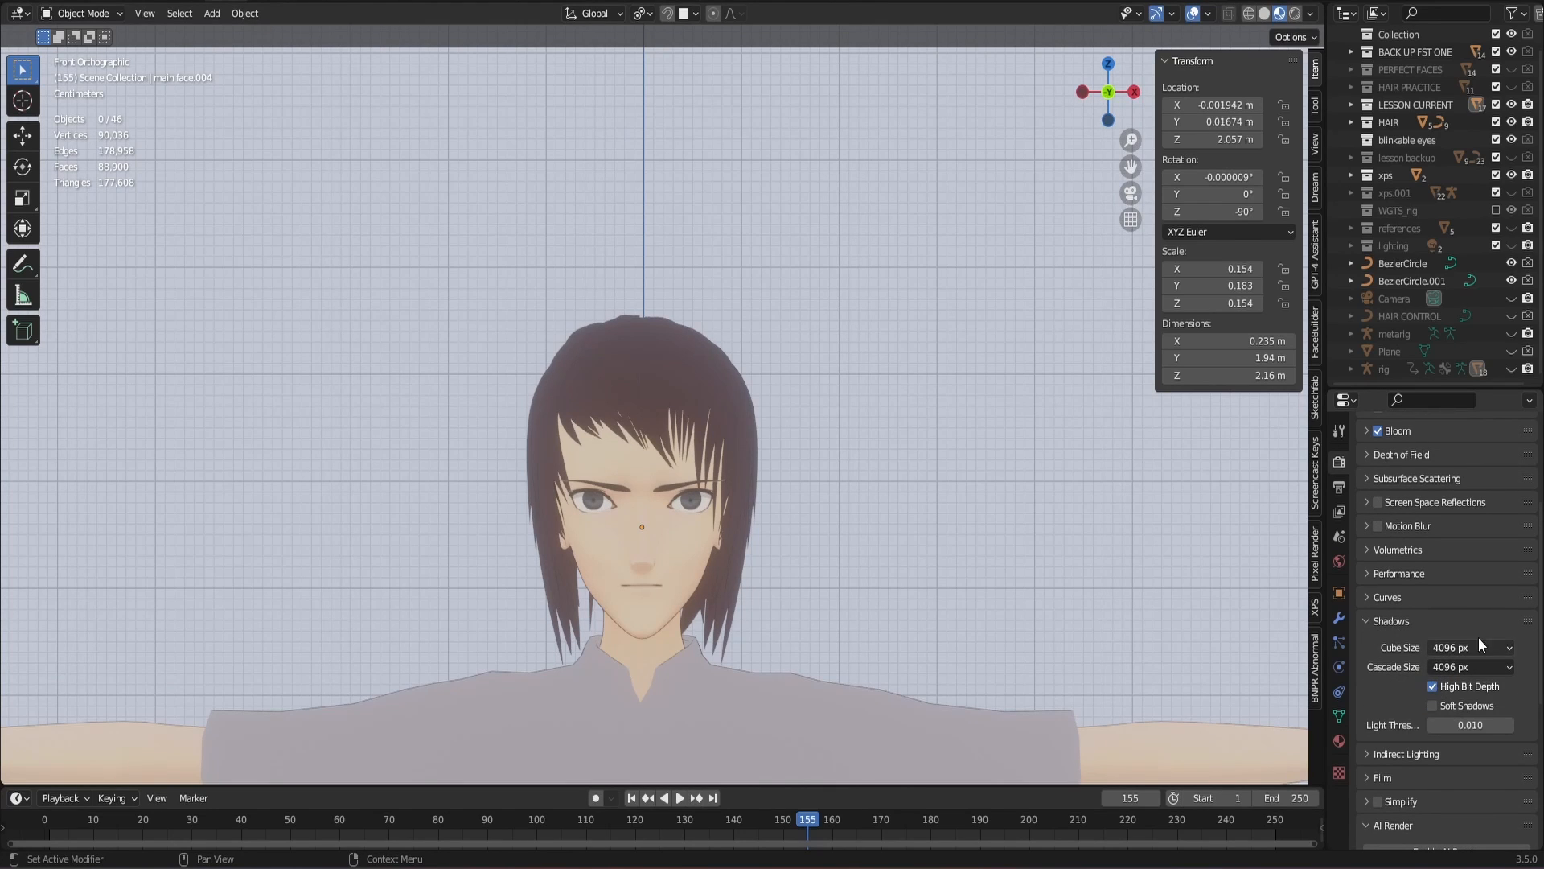
pyautogui.scroll(2, 1472, 592)
pyautogui.click(1366, 500)
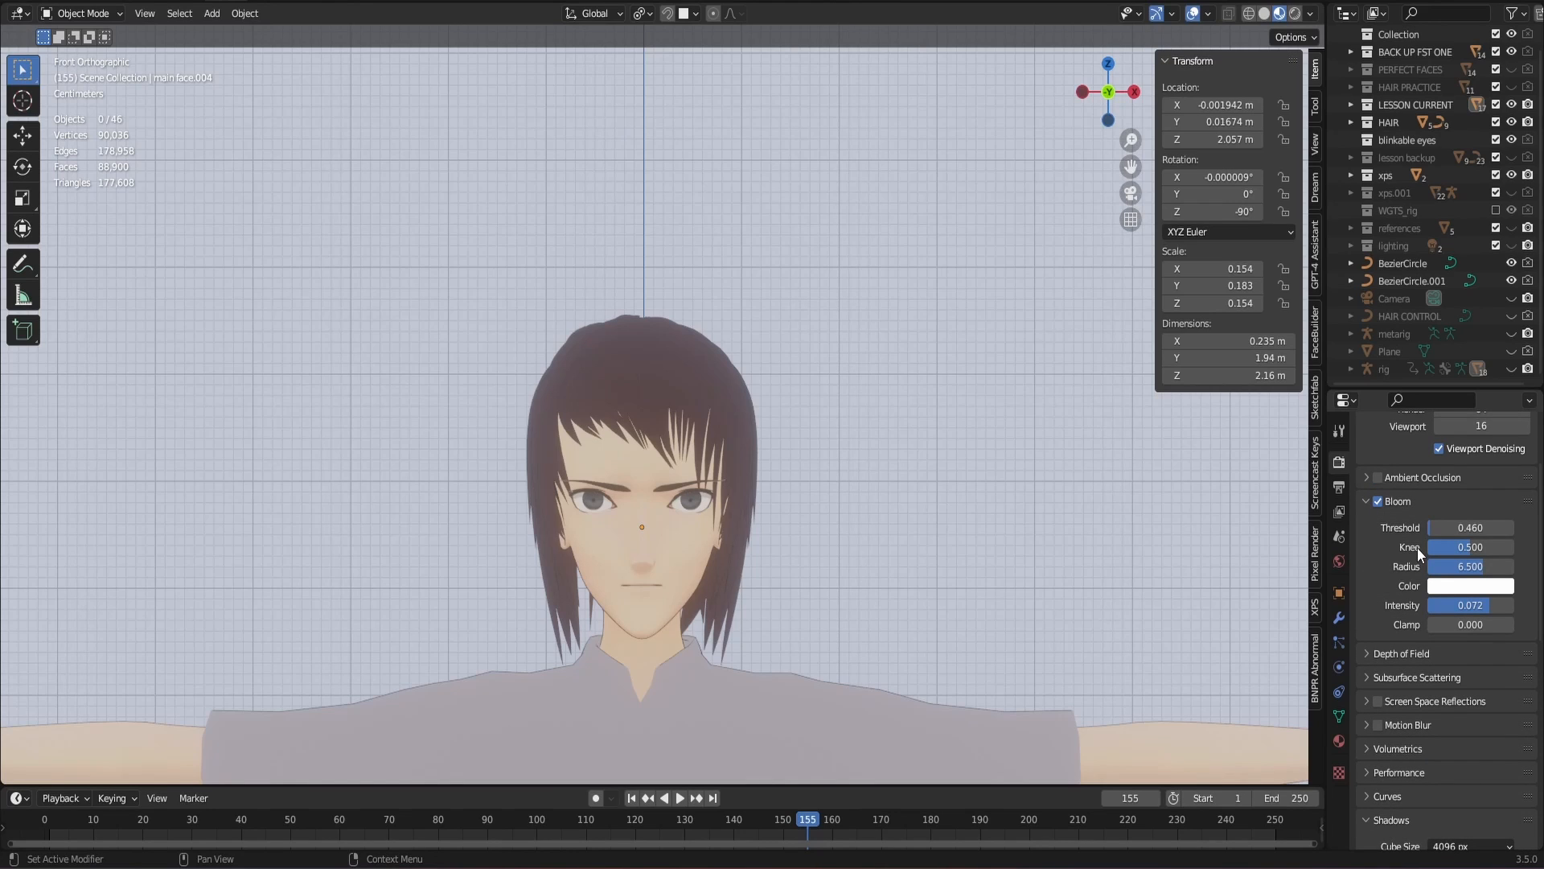
pyautogui.scroll(-13, 1417, 547)
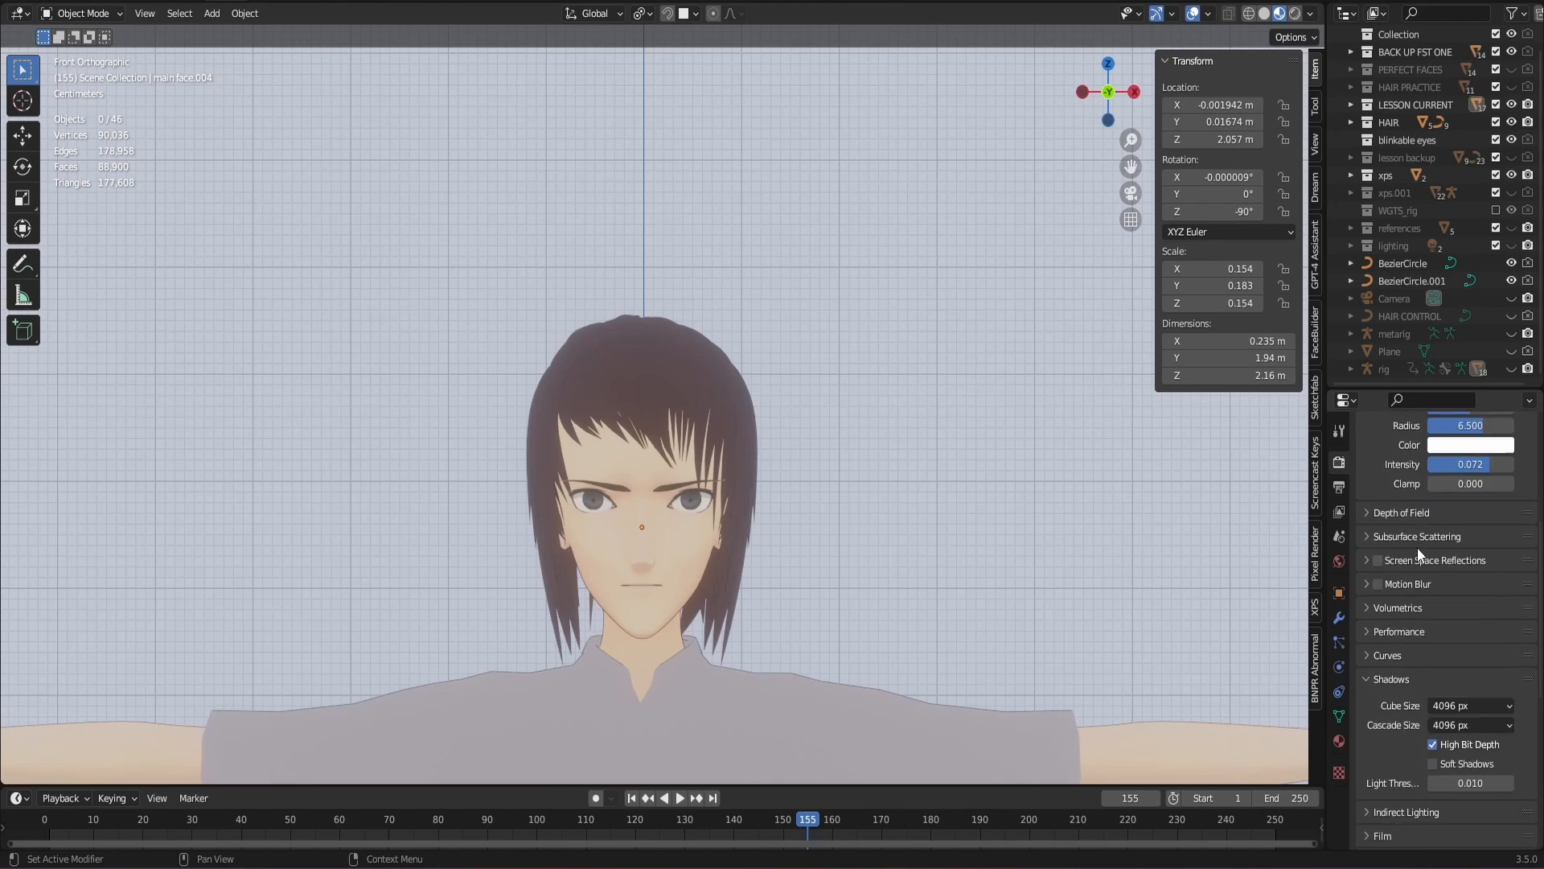
pyautogui.scroll(-3, 1417, 547)
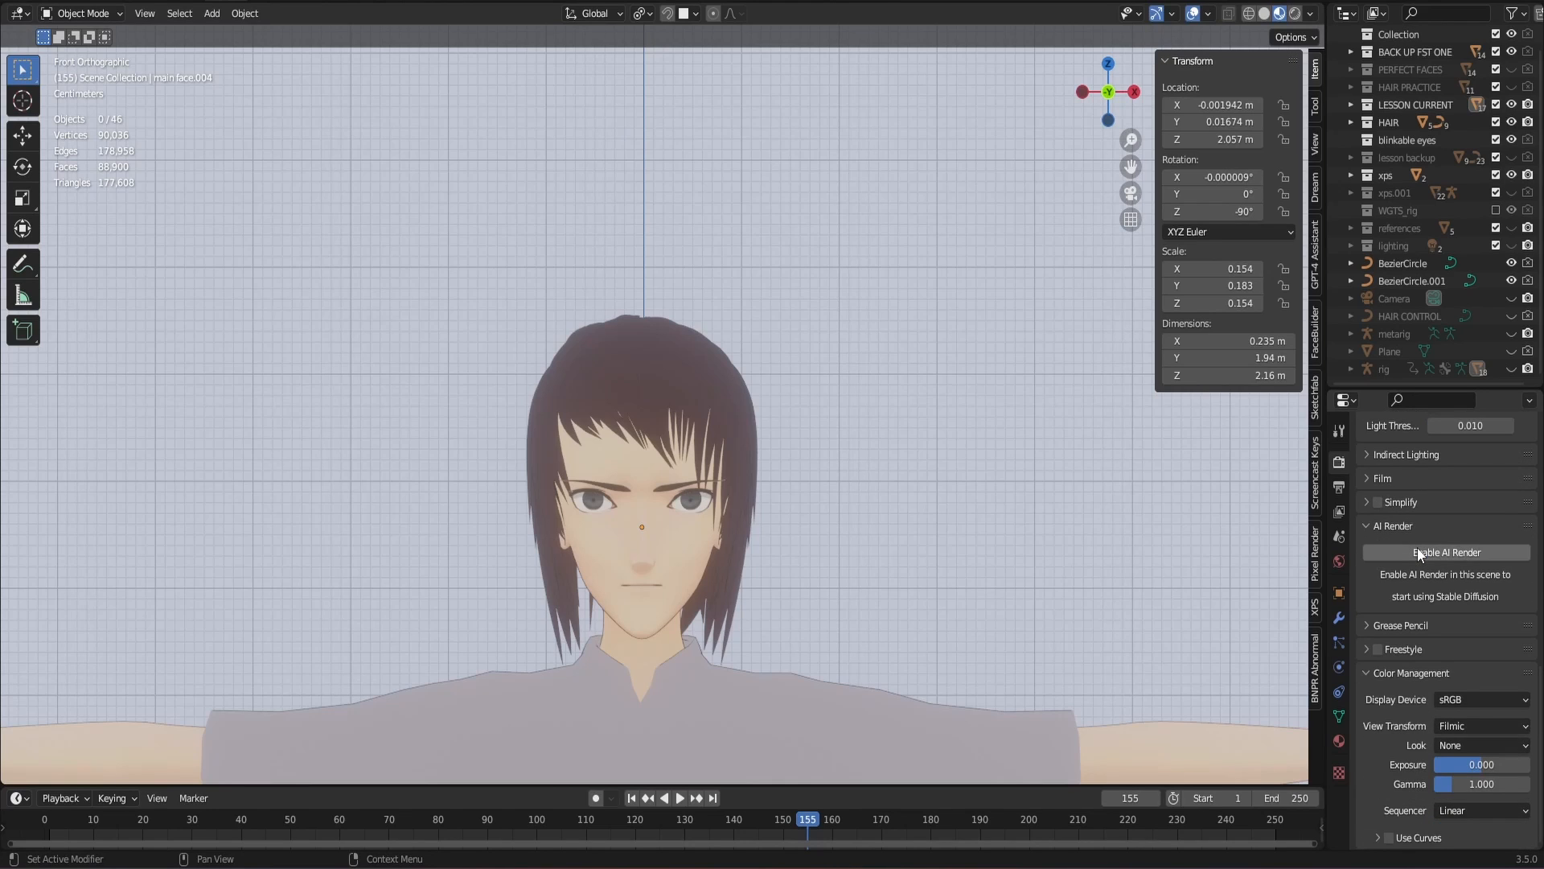
# - Set the Color Management view transform to Standard and check the character's colours near and far
pyautogui.click(1465, 723)
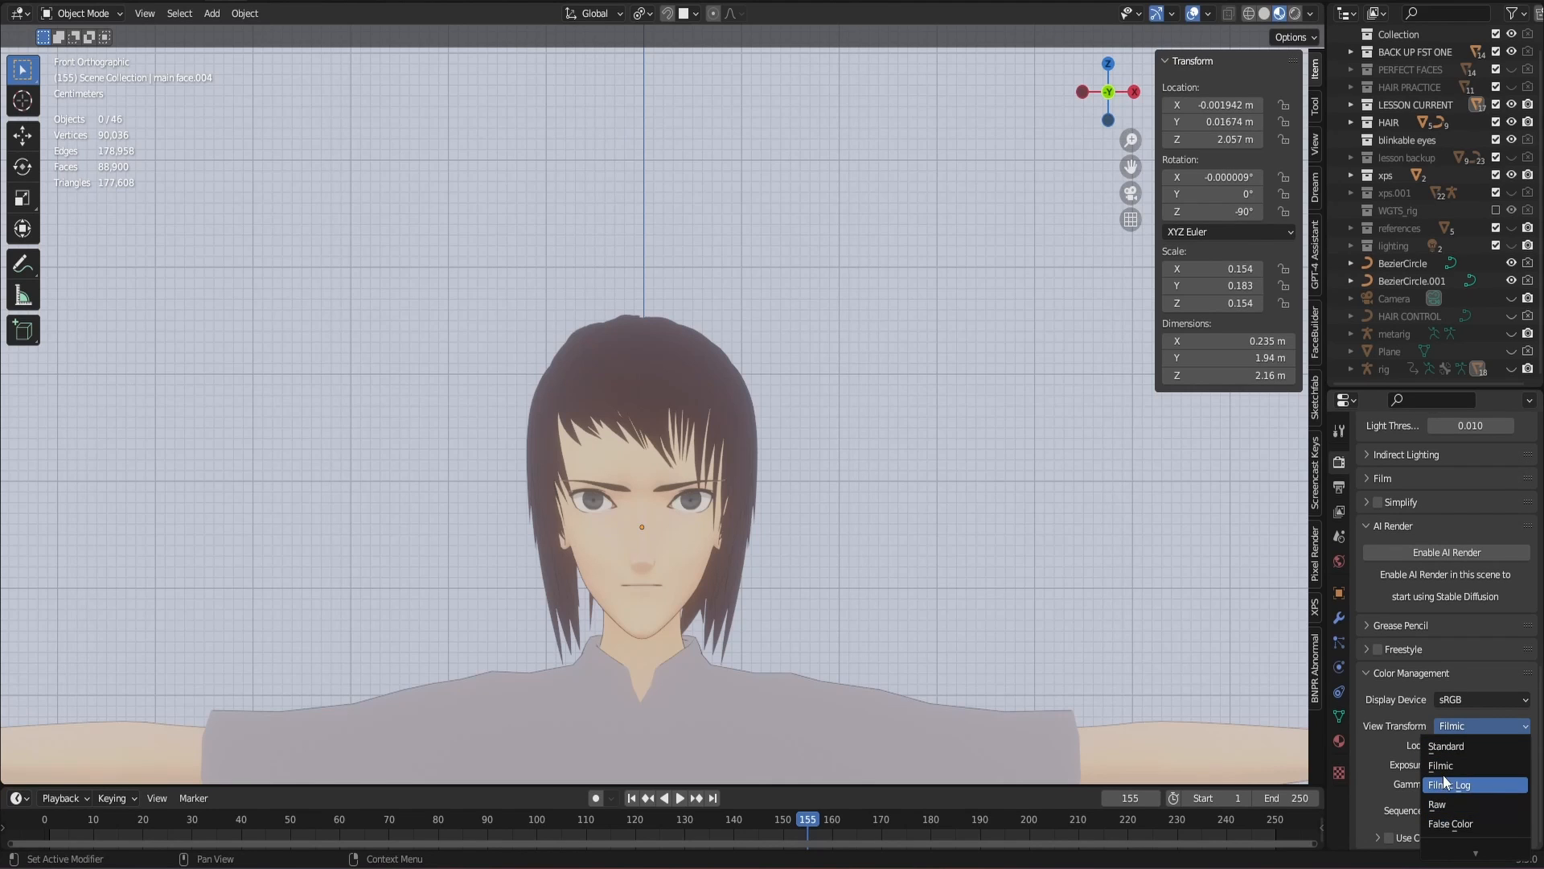
pyautogui.click(1446, 746)
pyautogui.scroll(-4, 862, 455)
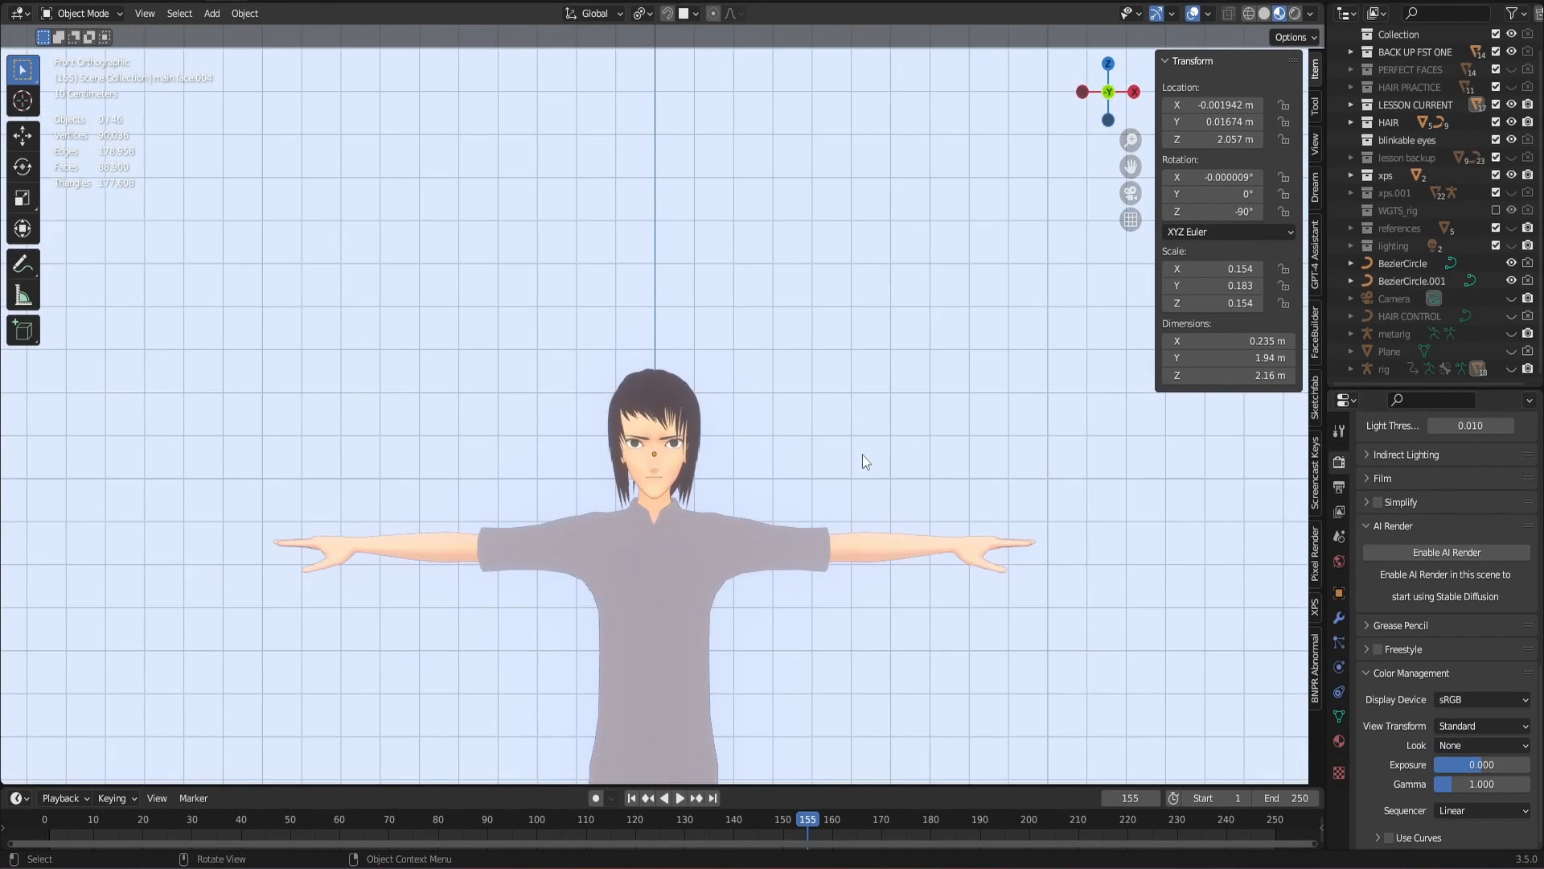
pyautogui.scroll(4, 862, 455)
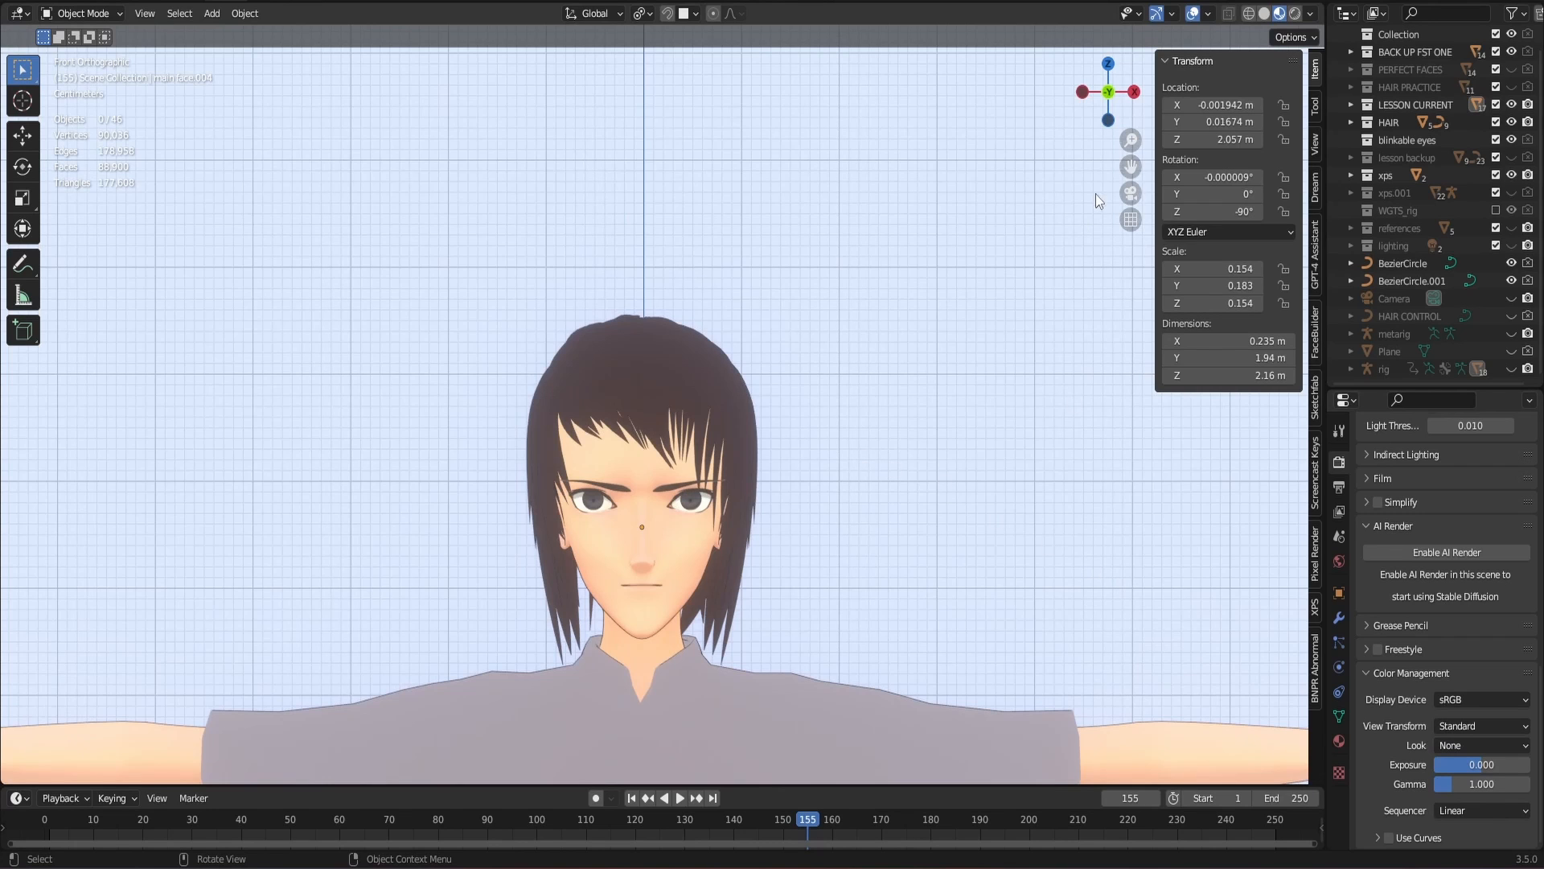
# - Set the Color Management view transform to Filmic and check the character's colours from the side and front
pyautogui.moveTo(1108, 113); pyautogui.dragTo(988, 123)
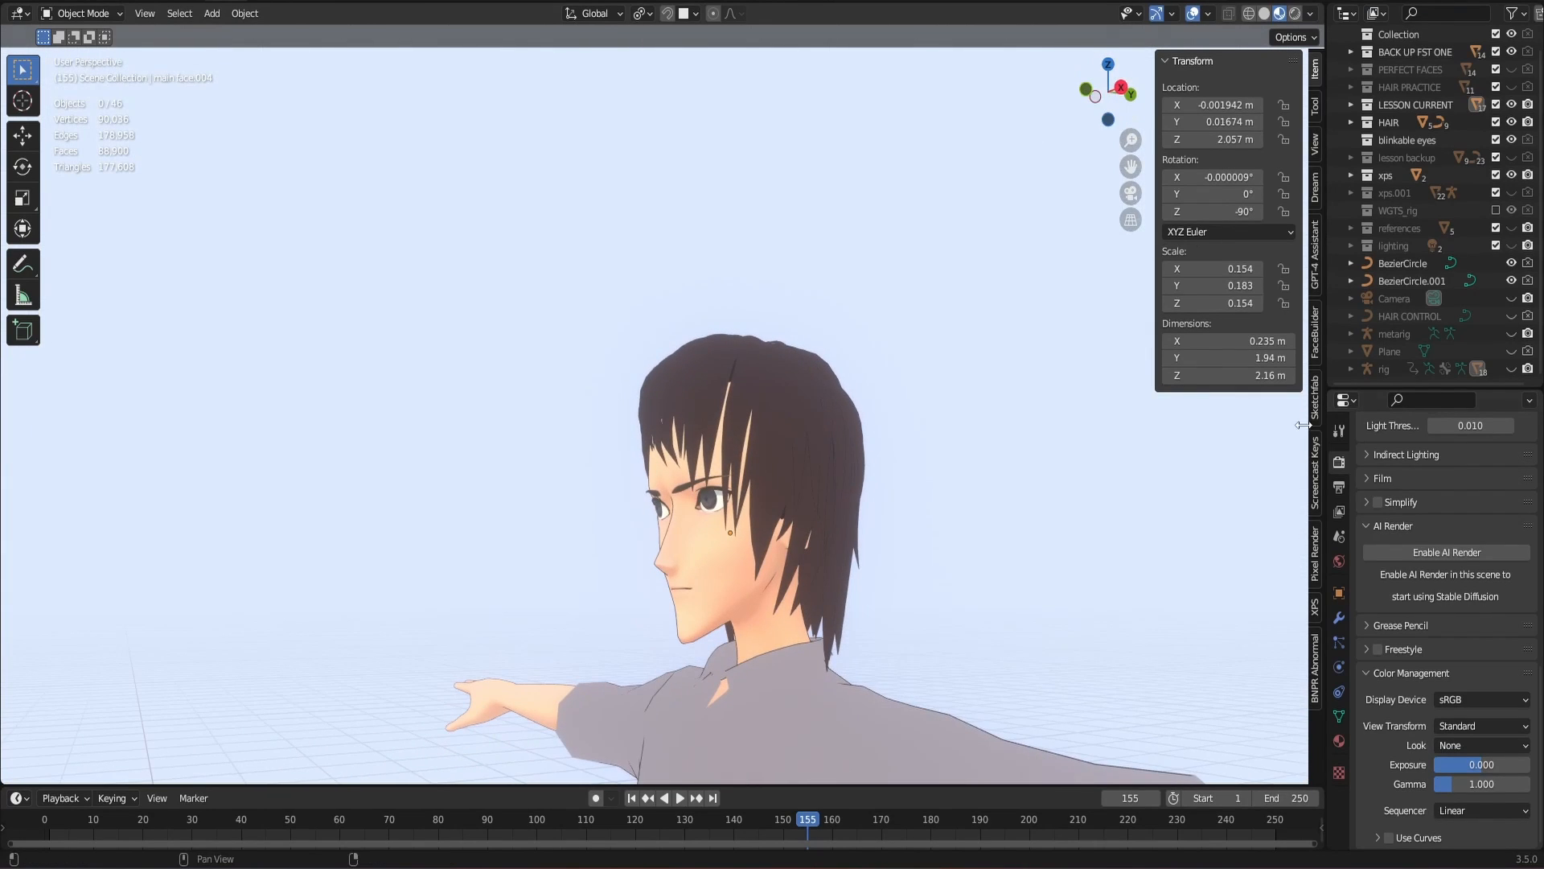
pyautogui.click(1493, 697)
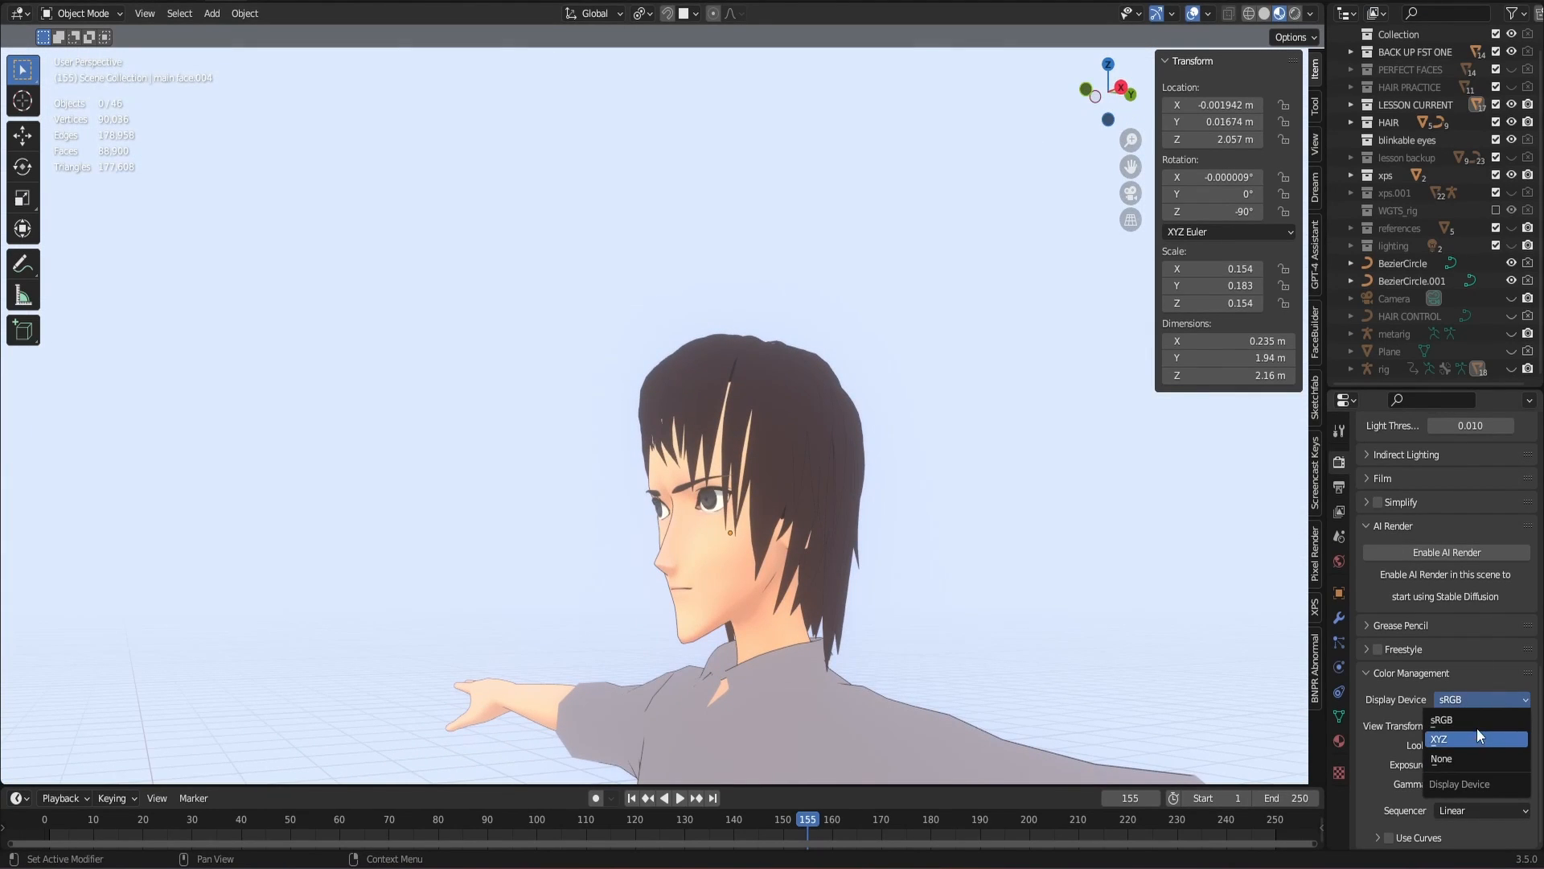
pyautogui.click(1476, 722)
pyautogui.click(1477, 727)
pyautogui.click(1467, 766)
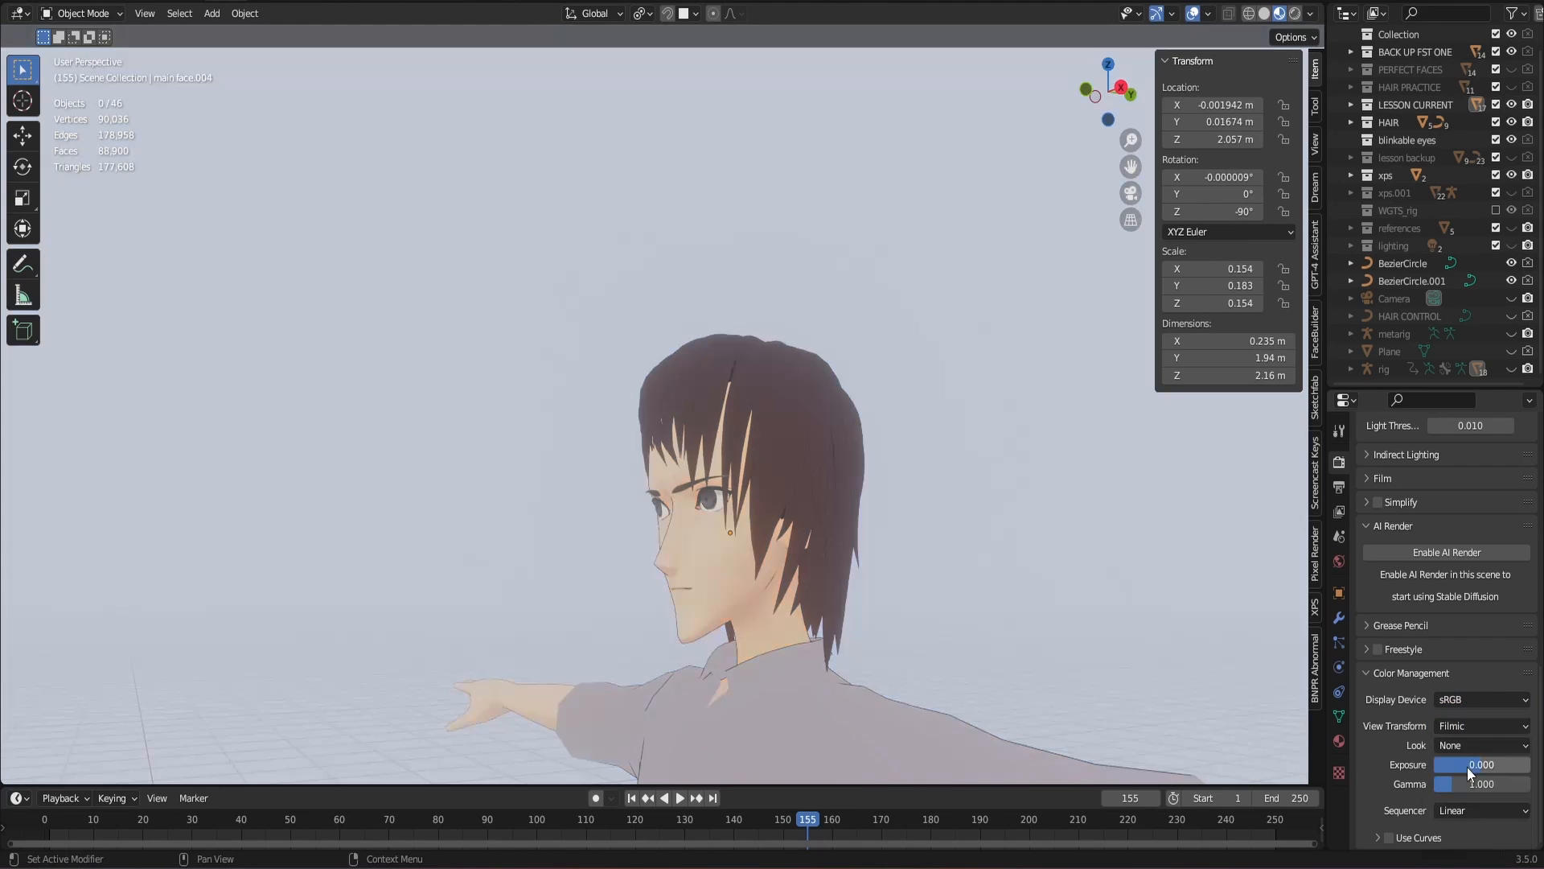
pyautogui.click(1086, 89)
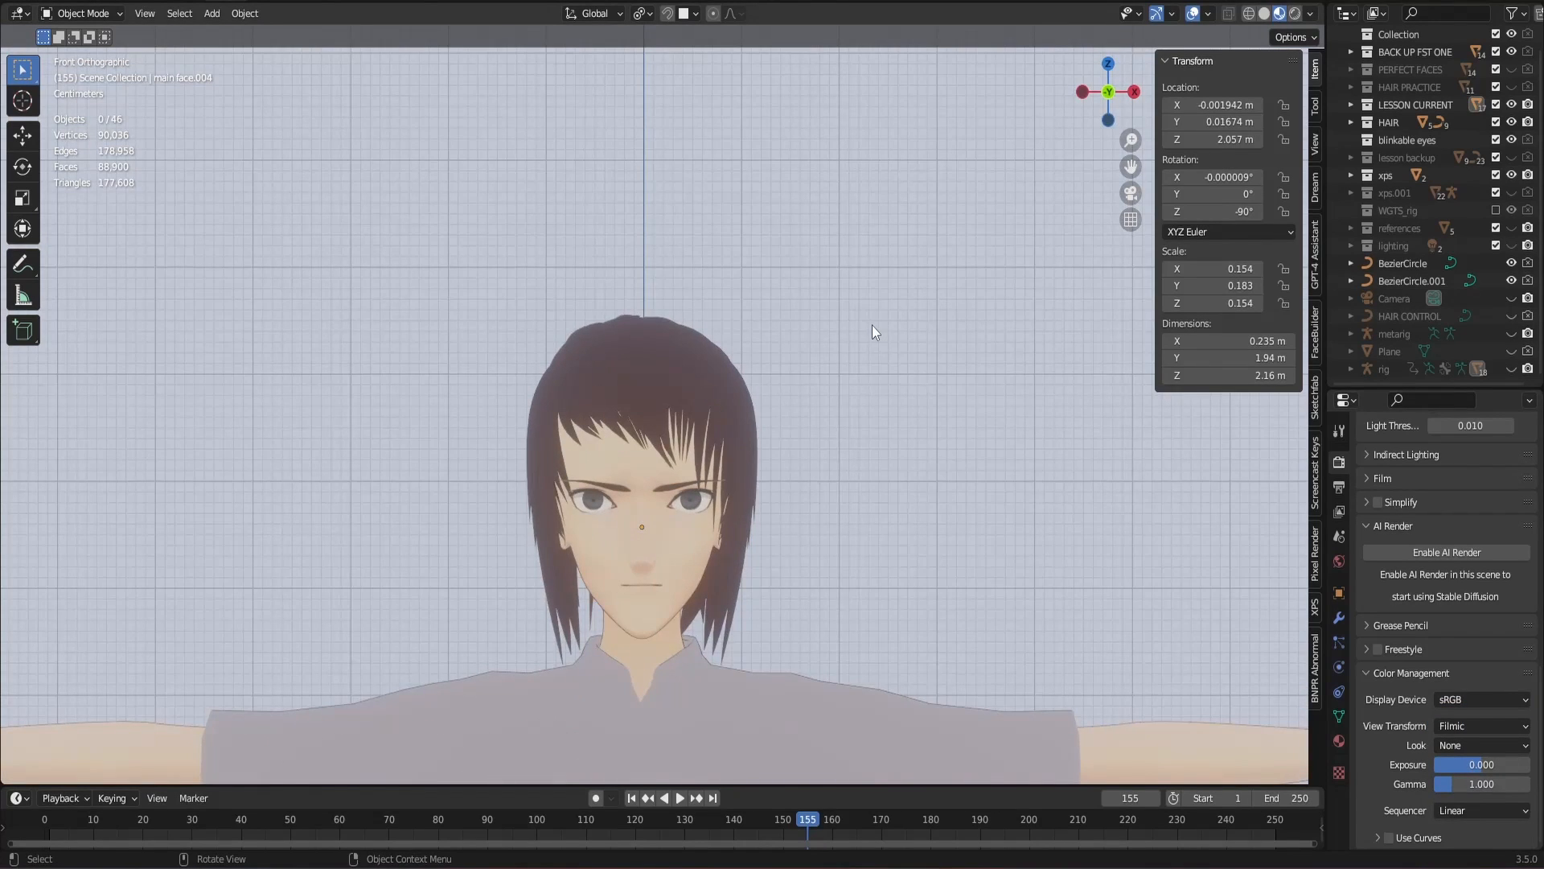
pyautogui.scroll(-3, 871, 325)
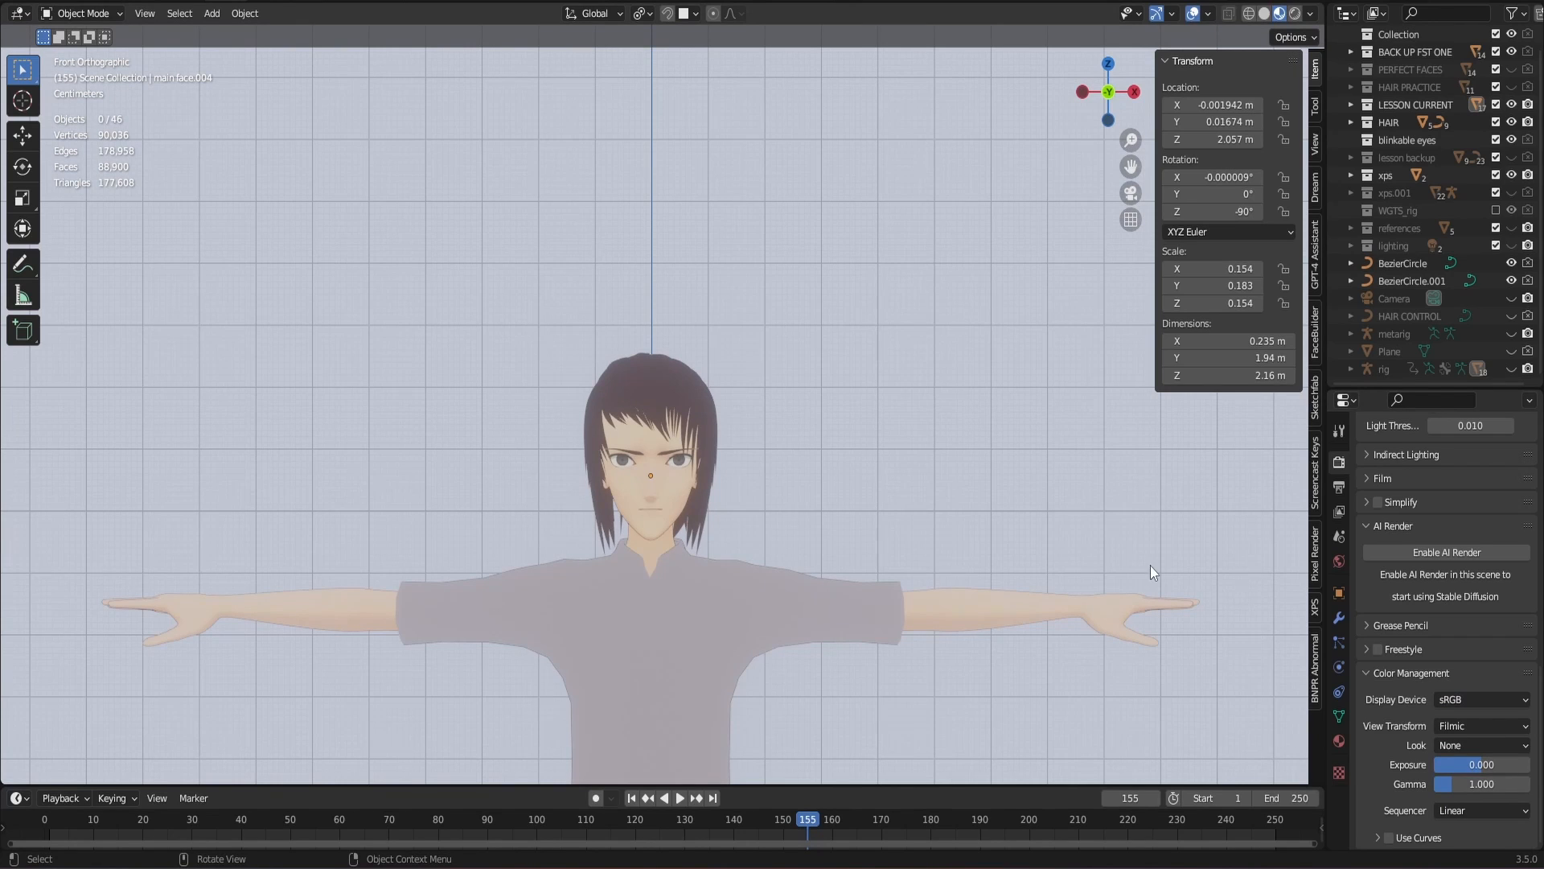
# - Replace the skin material in the face mesh's first material slot with the SKIN material
pyautogui.click(1339, 741)
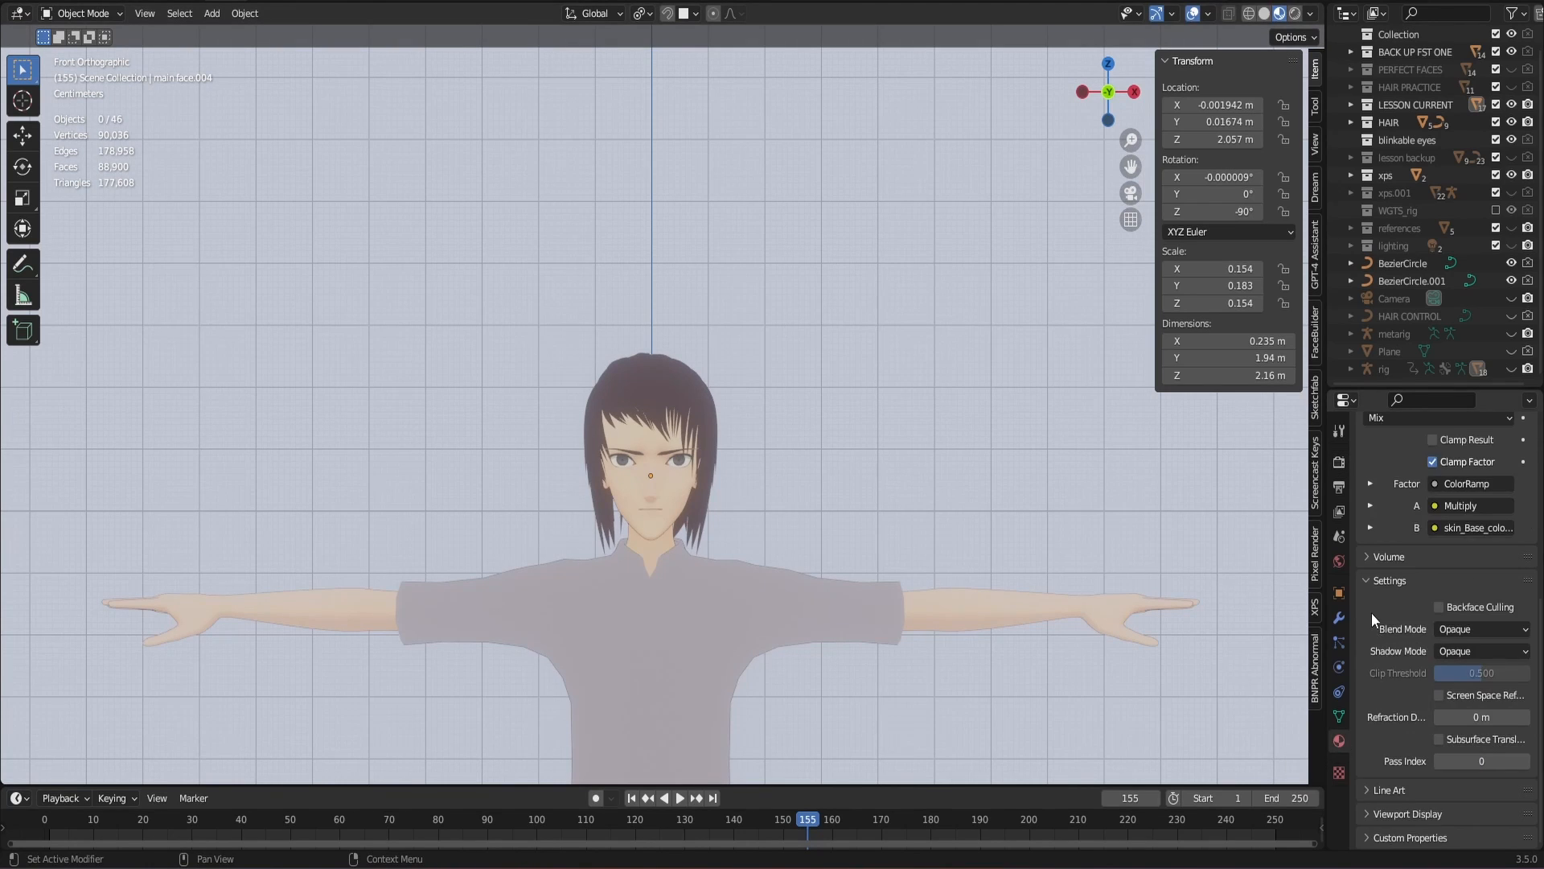
pyautogui.scroll(6, 1372, 612)
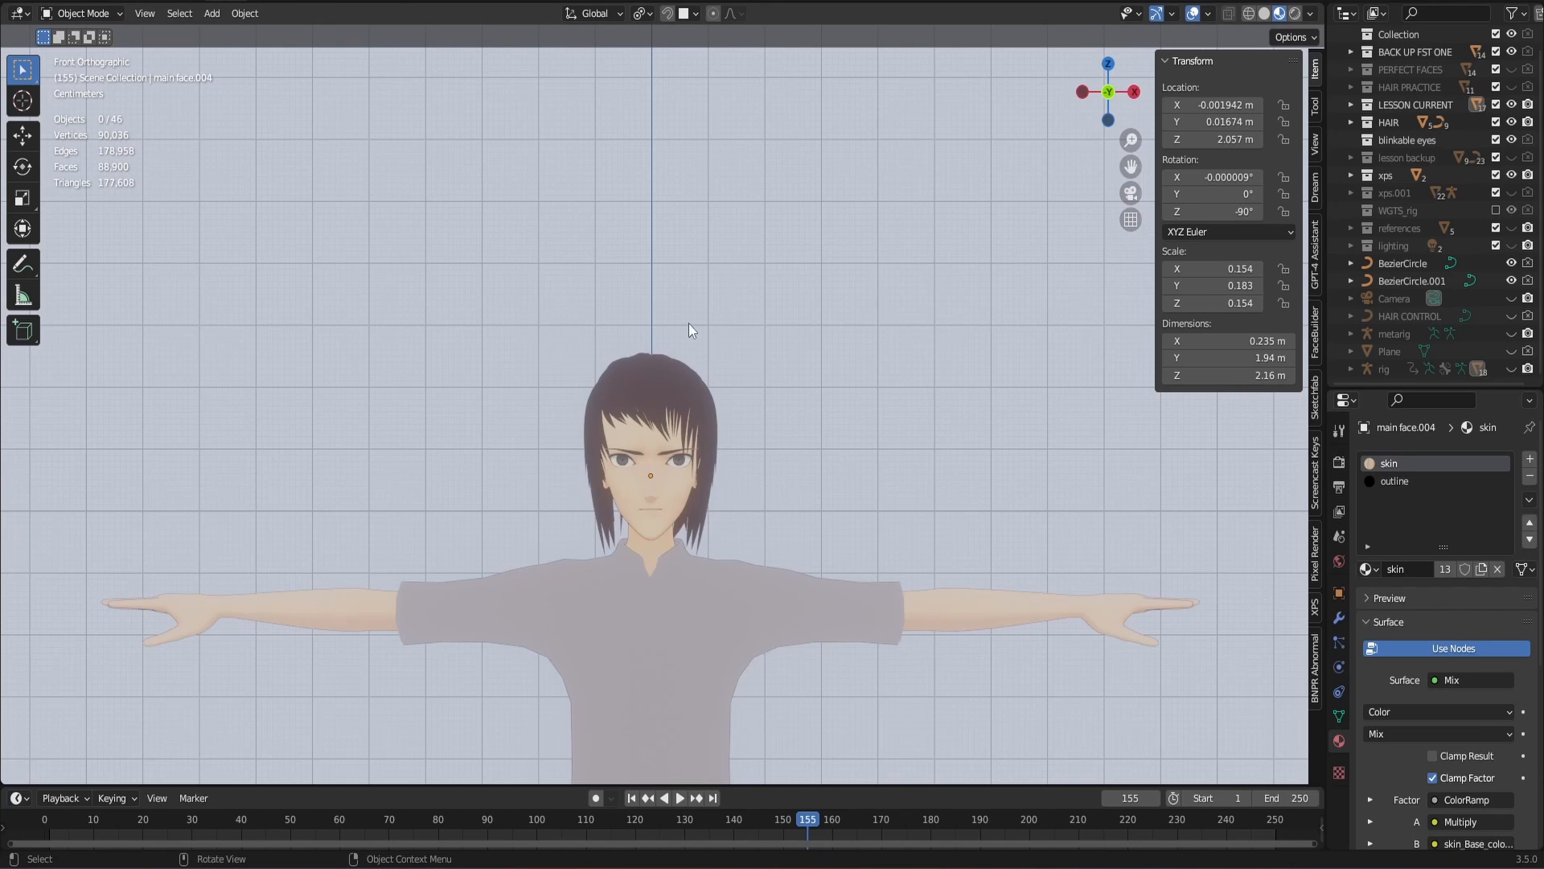
pyautogui.click(672, 510)
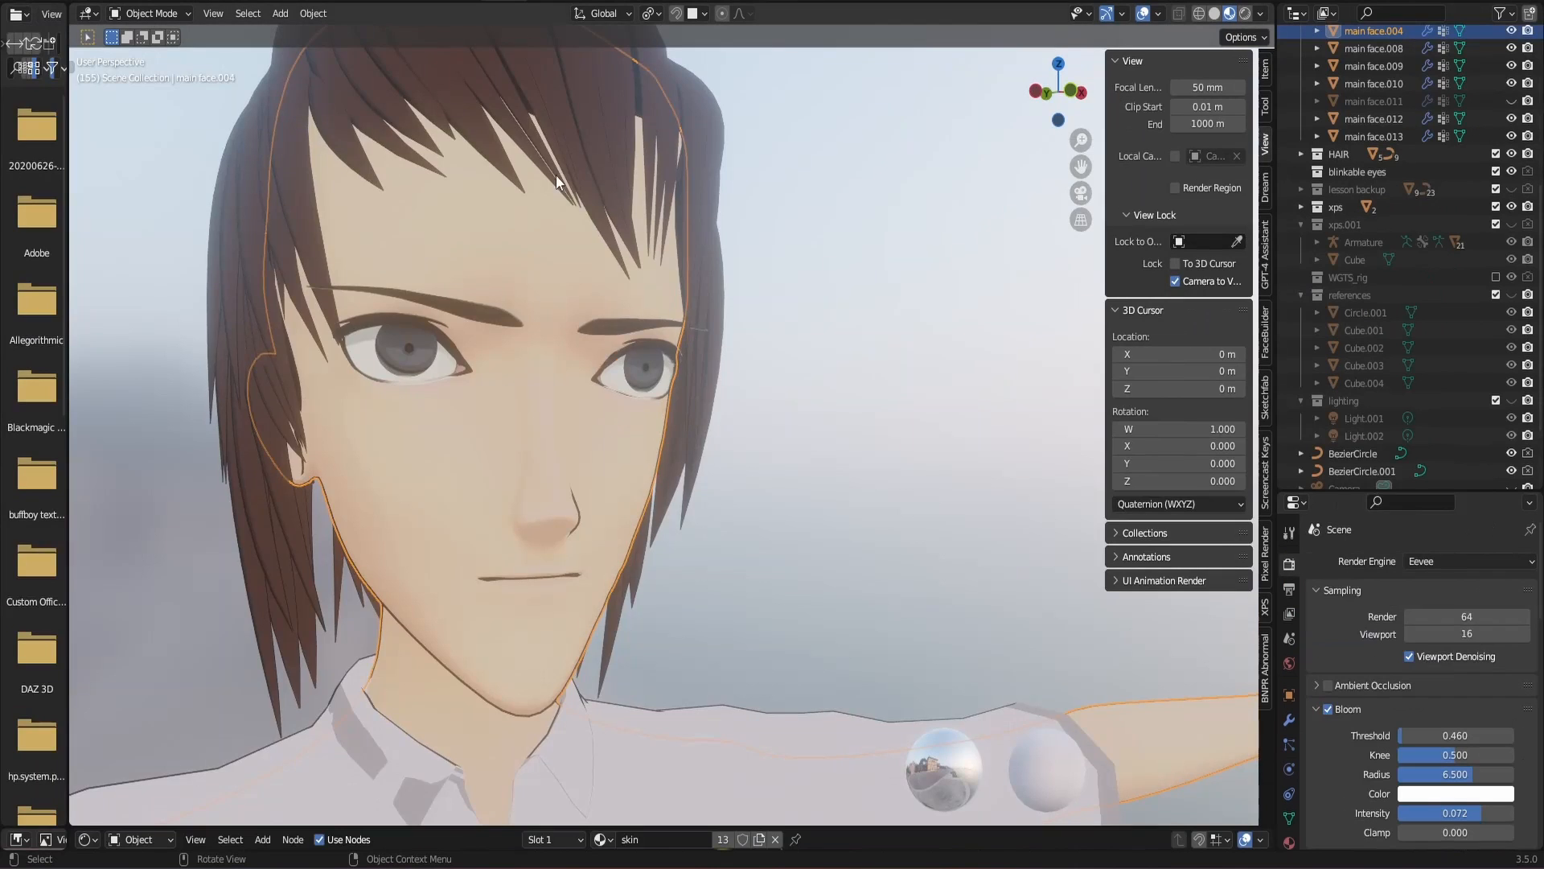
pyautogui.scroll(-8, 614, 403)
pyautogui.scroll(2, 672, 674)
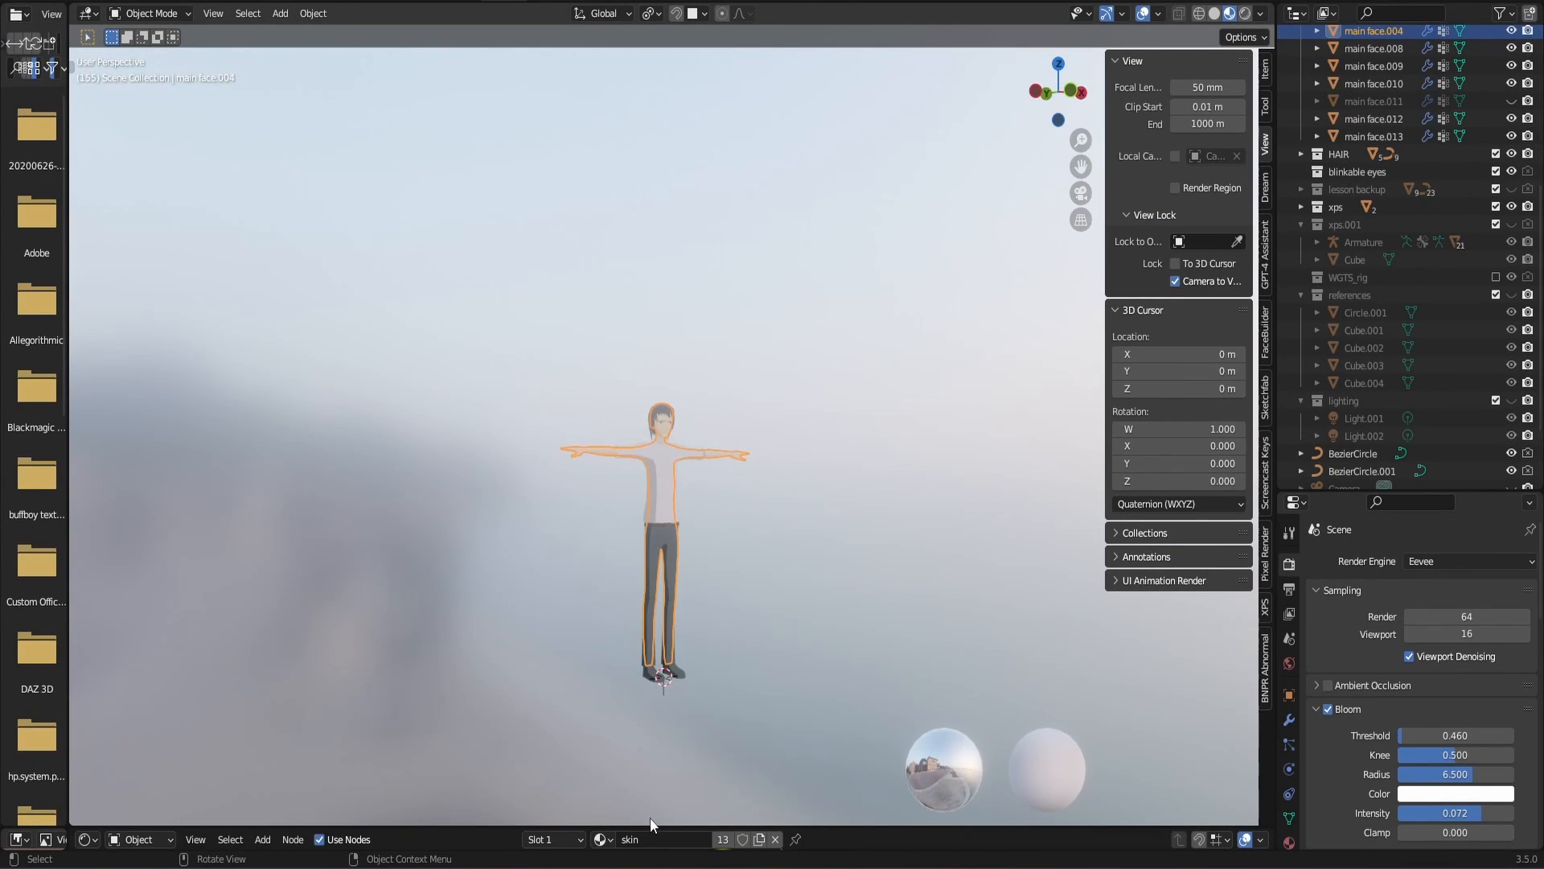
pyautogui.click(604, 839)
pyautogui.click(629, 792)
pyautogui.press('KP_Decimal')
pyautogui.press('KP_1')
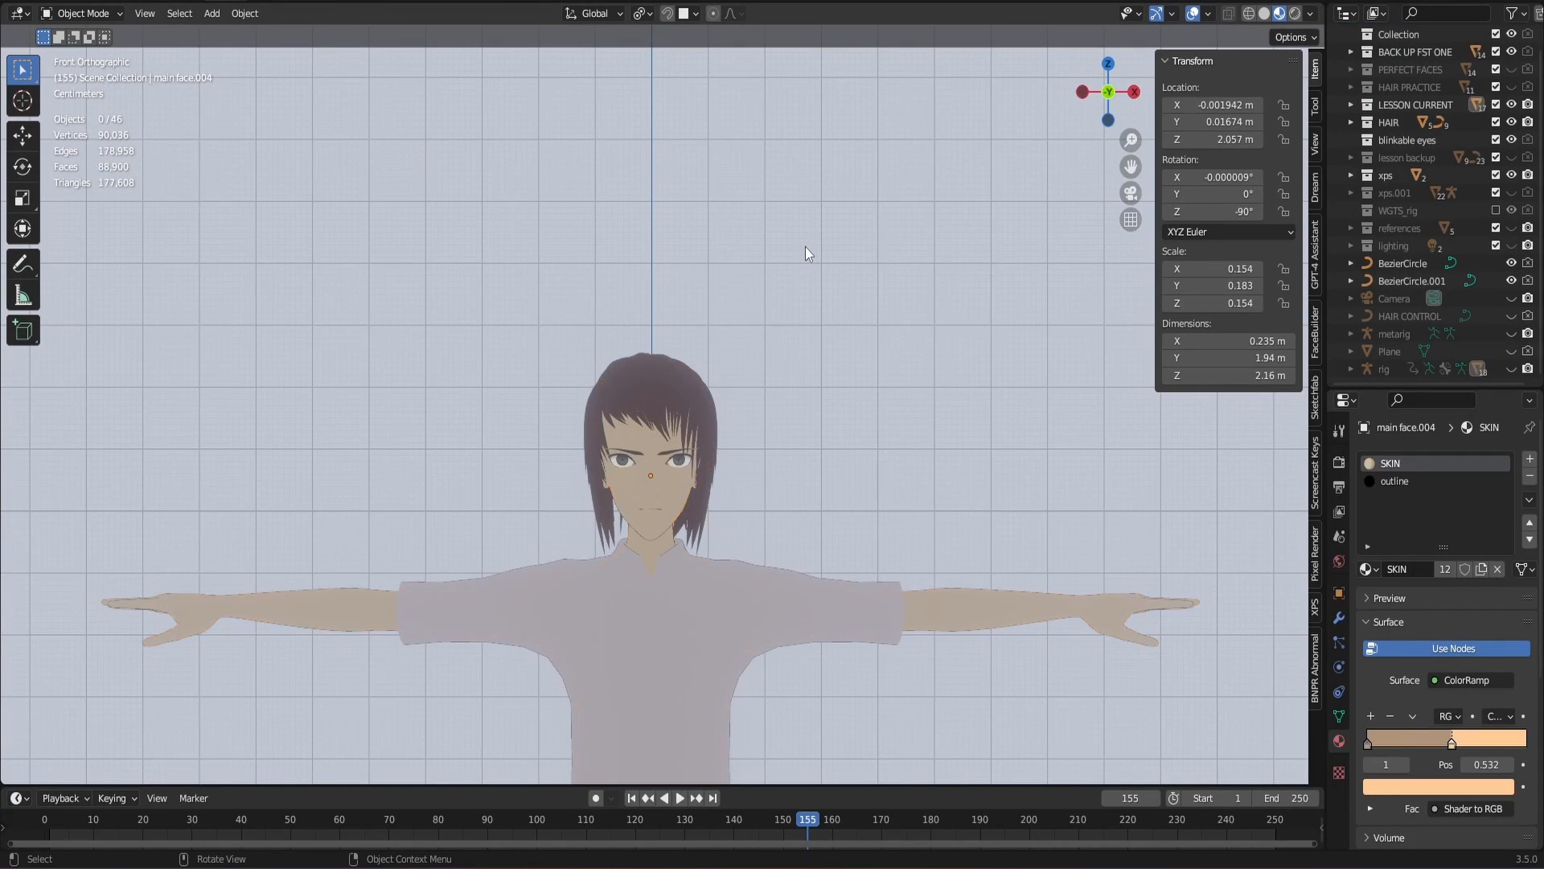
# - Display the viewport in rendered shading and frame the character's head and shoulders from the front
pyautogui.click(1294, 13)
pyautogui.scroll(3, 878, 388)
pyautogui.scroll(1, 878, 388)
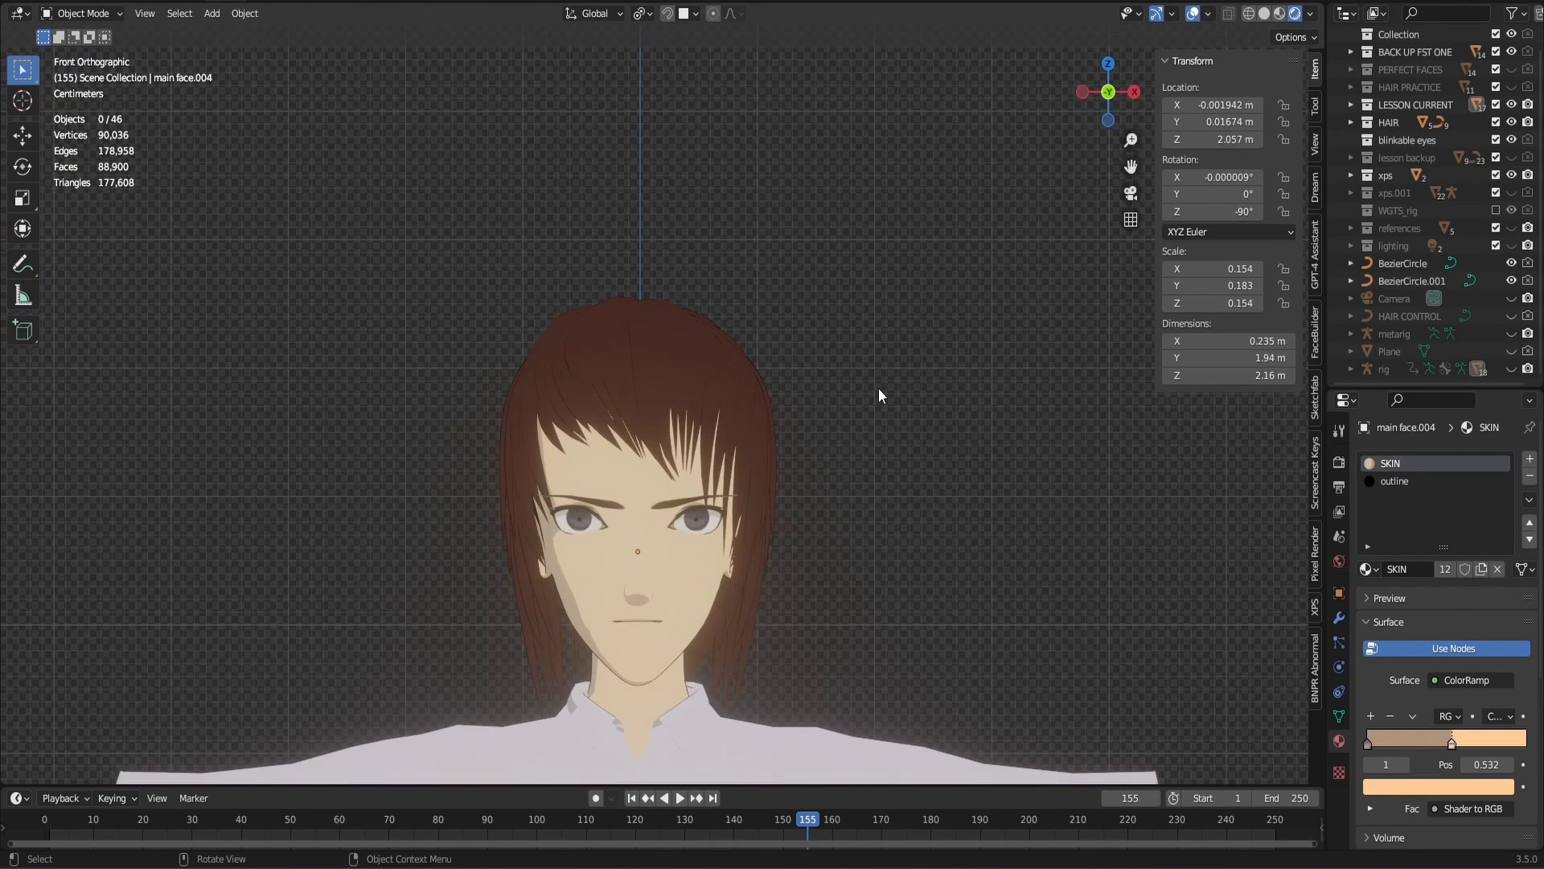
pyautogui.moveTo(1131, 166); pyautogui.dragTo(1119, 65)
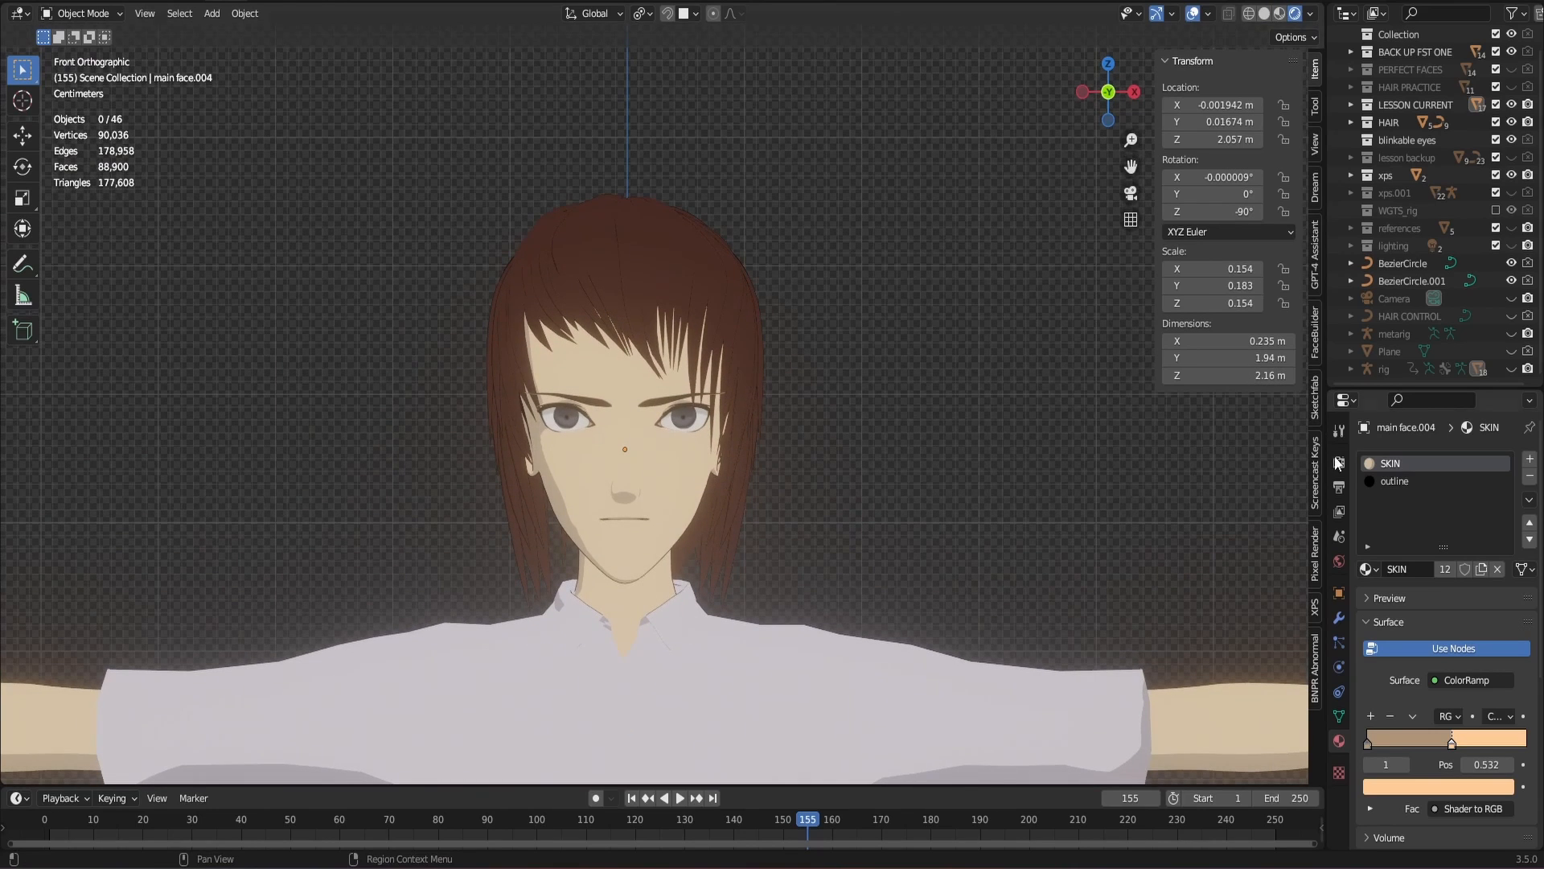
# - Show the face mesh's modifier stack, collapse its Armature modifier and view the head's shading at an angle
pyautogui.click(1338, 617)
pyautogui.click(1366, 535)
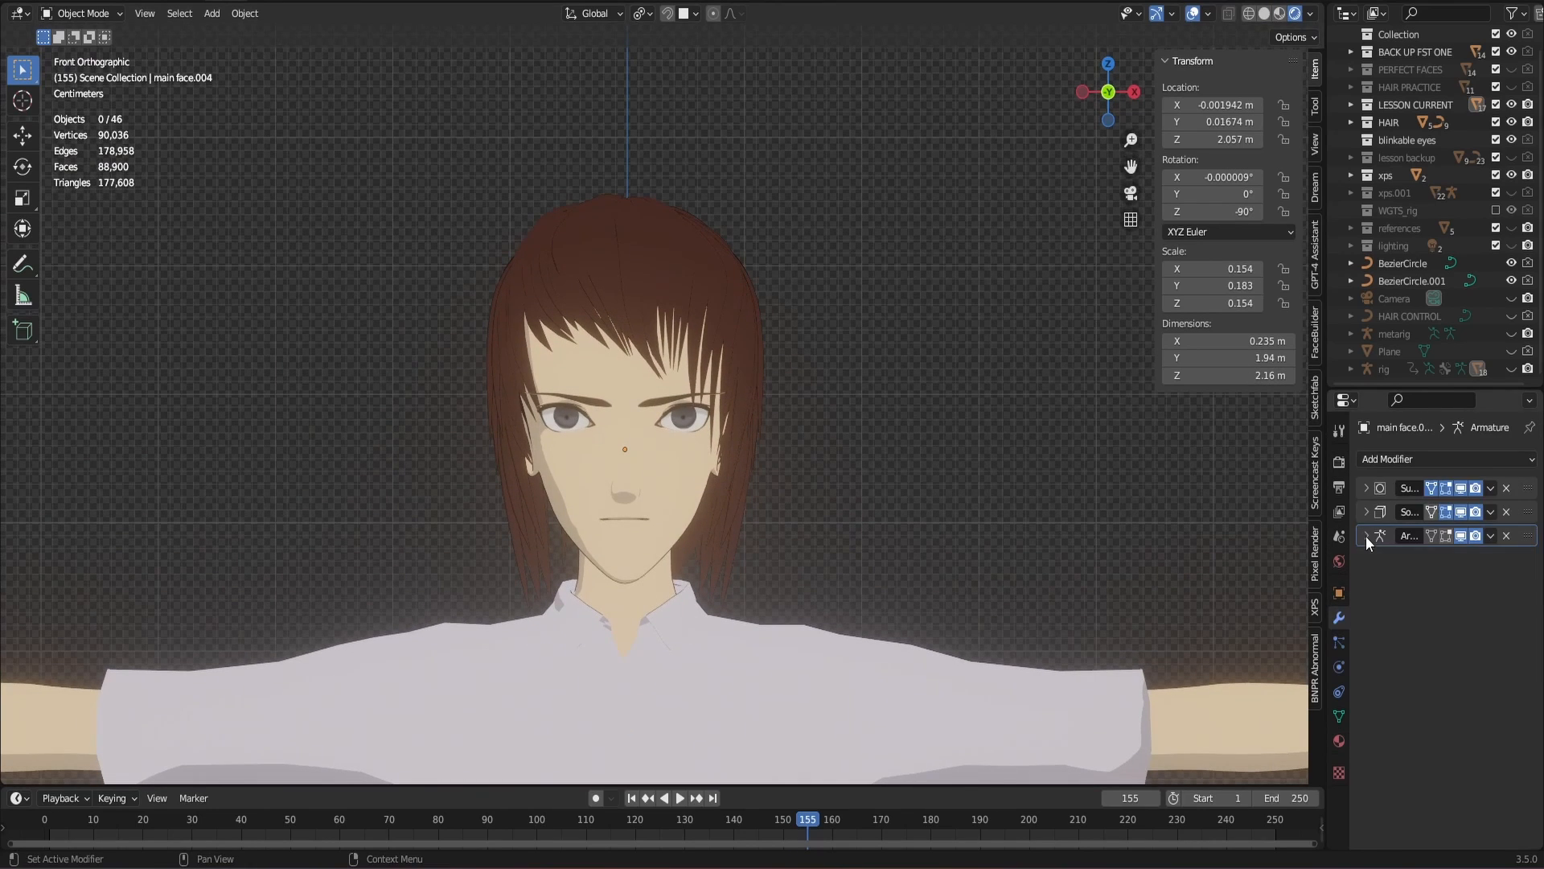
pyautogui.scroll(-4, 850, 490)
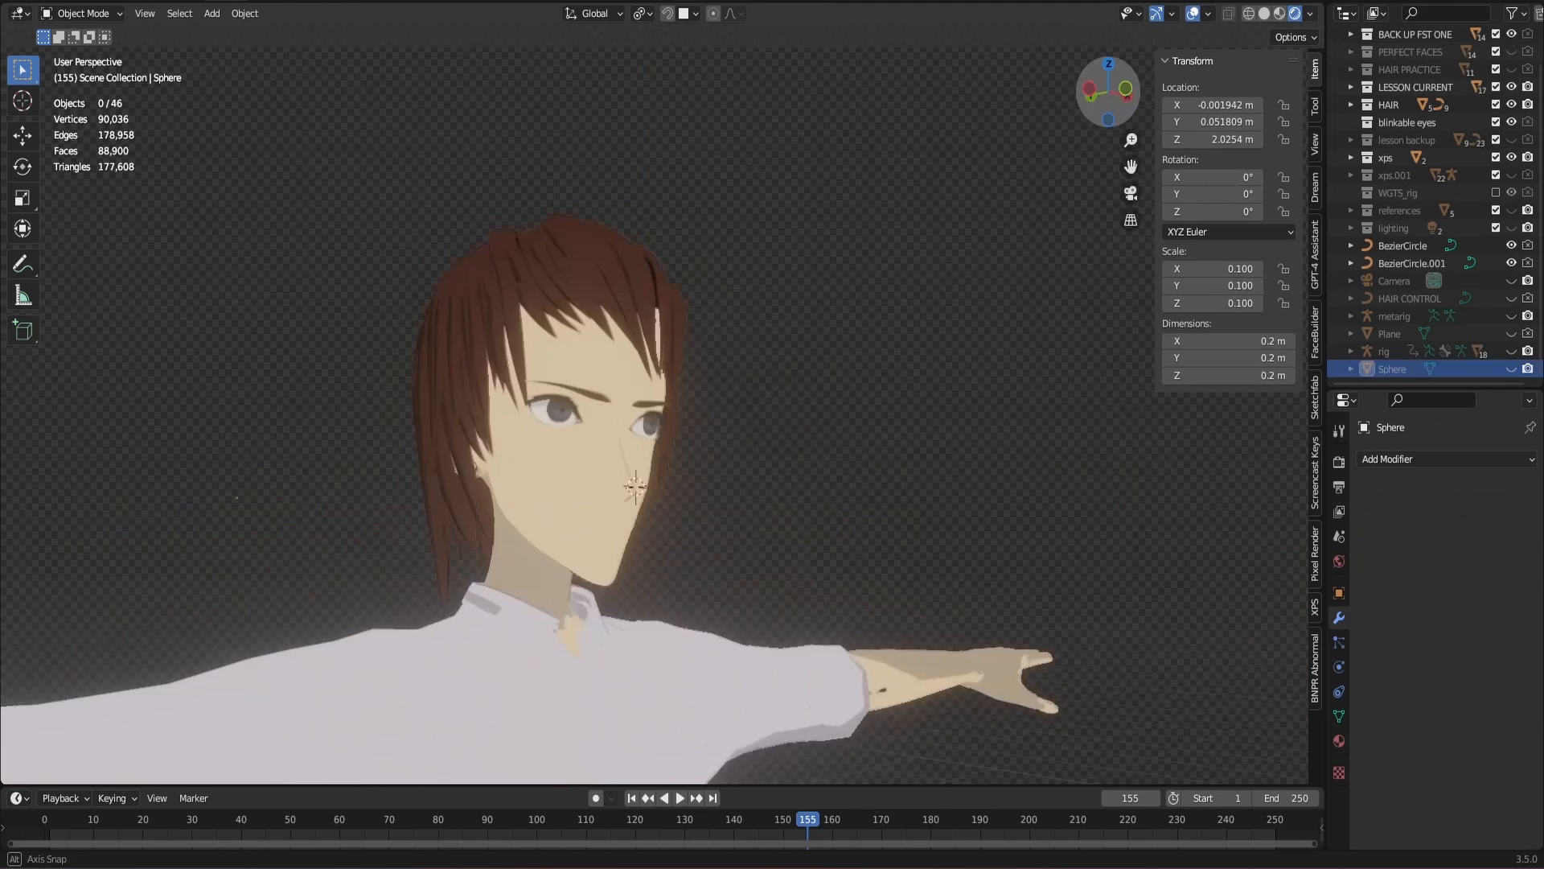
pyautogui.moveTo(772, 434); pyautogui.dragTo(628, 435, button='middle')
pyautogui.moveTo(1099, 90); pyautogui.dragTo(1227, 89)
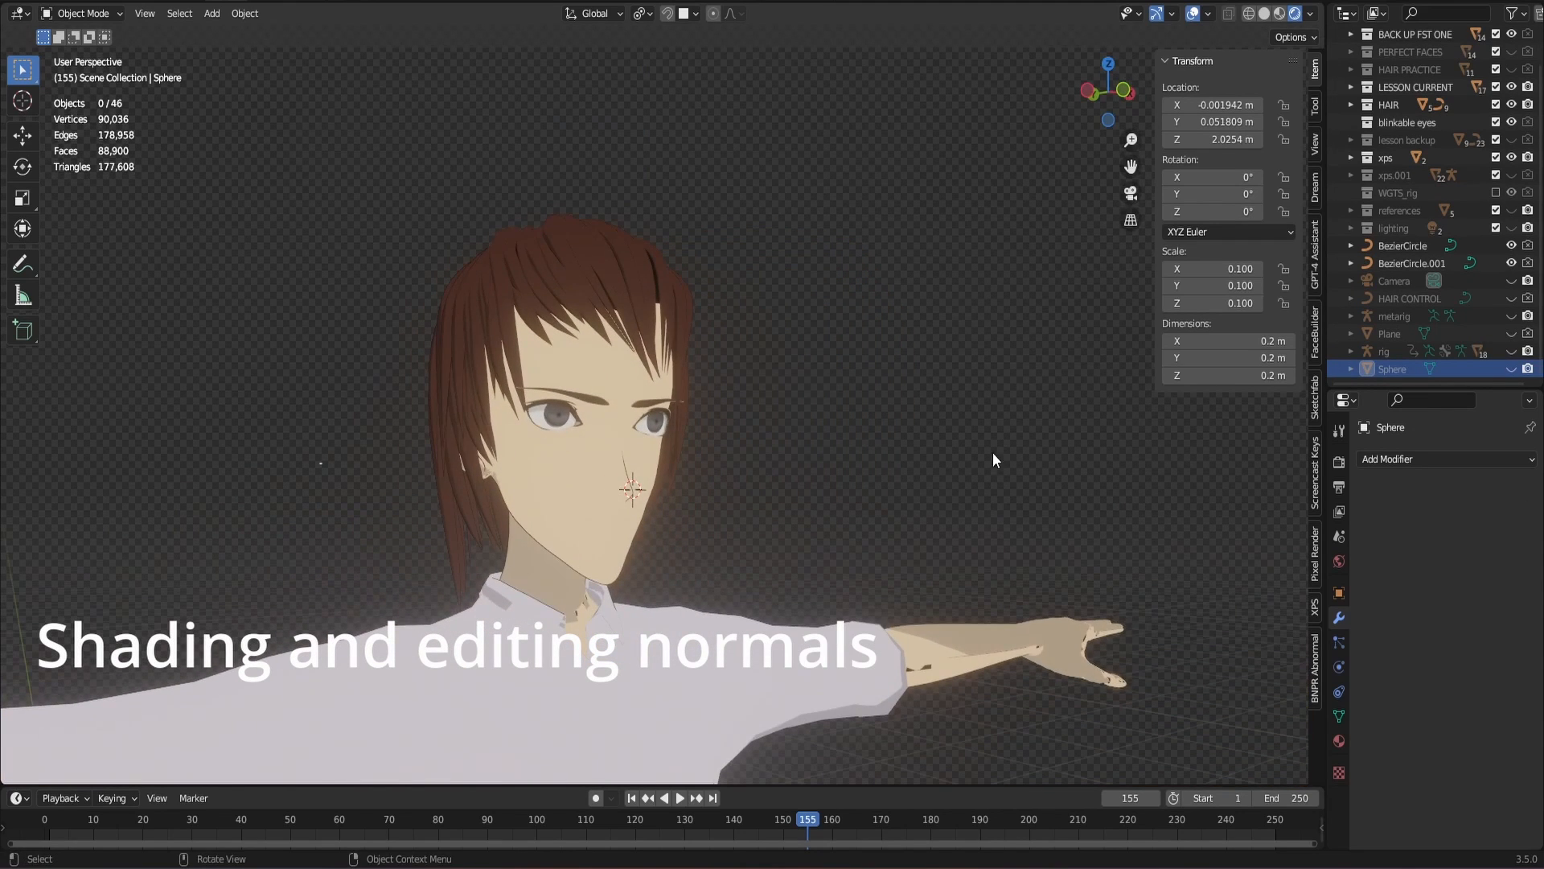
# - Limit the face mesh's Normal Edit modifier, targeting Sphere, to the Head vertex group and deselect the mesh
pyautogui.click(568, 541)
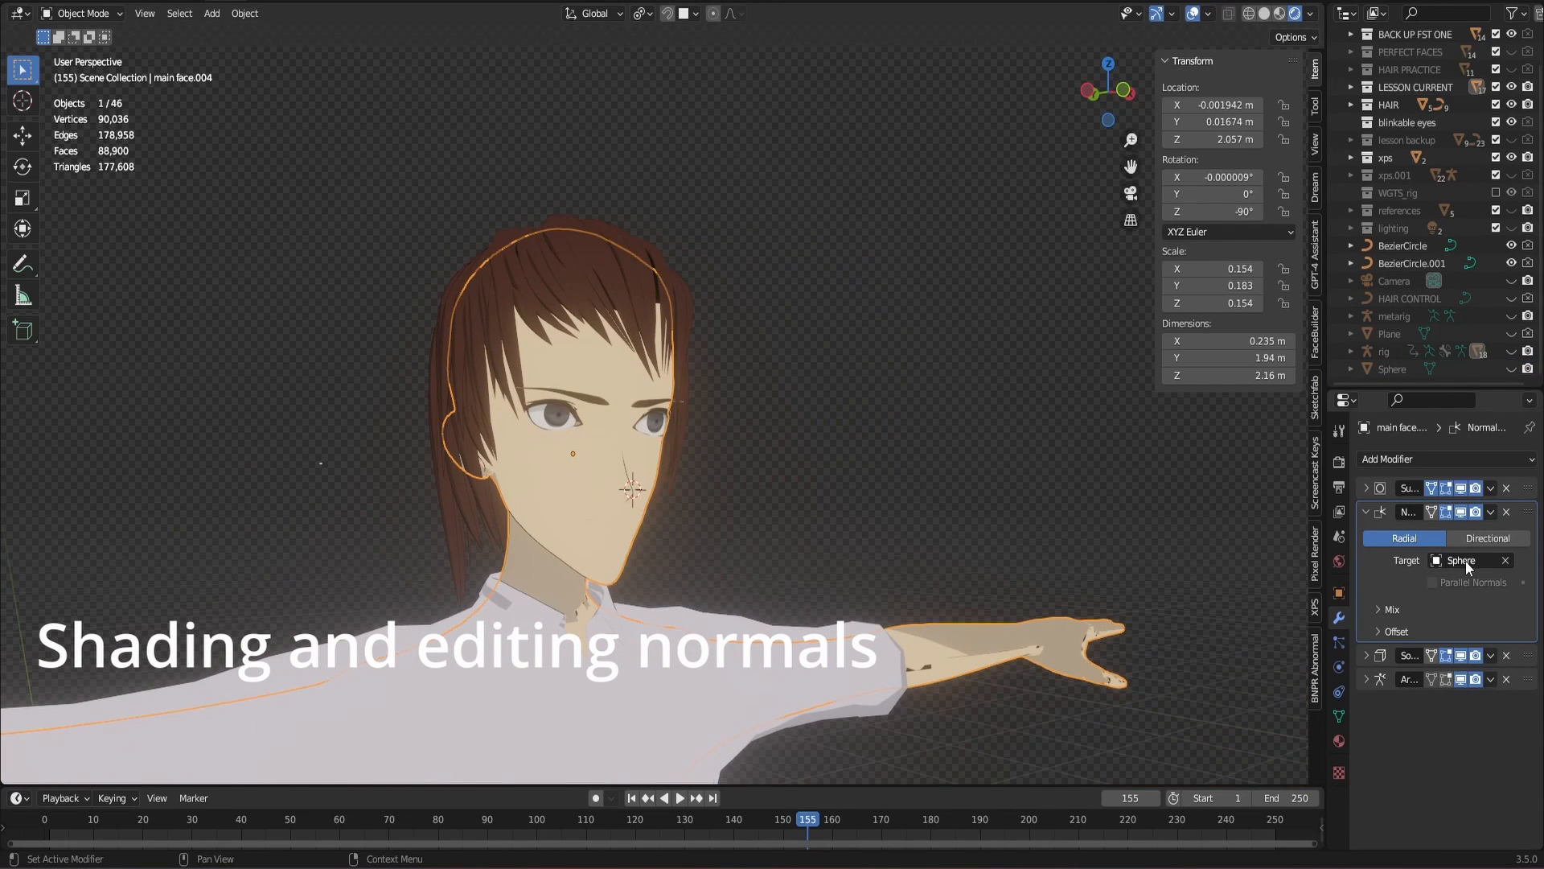
pyautogui.click(1378, 609)
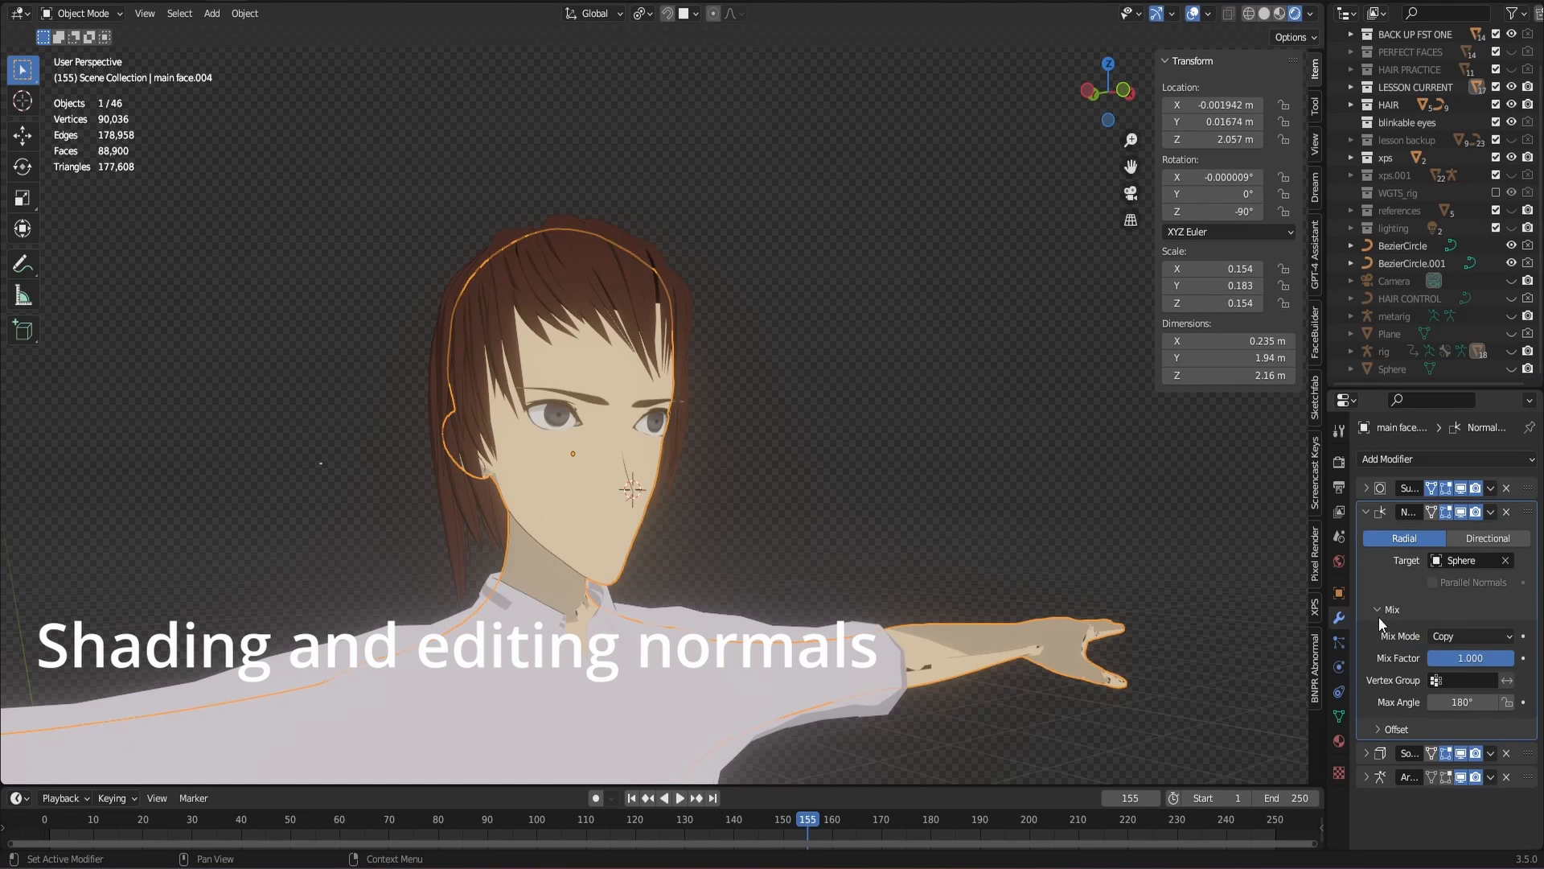
pyautogui.click(1450, 680)
pyautogui.scroll(-15, 1444, 635)
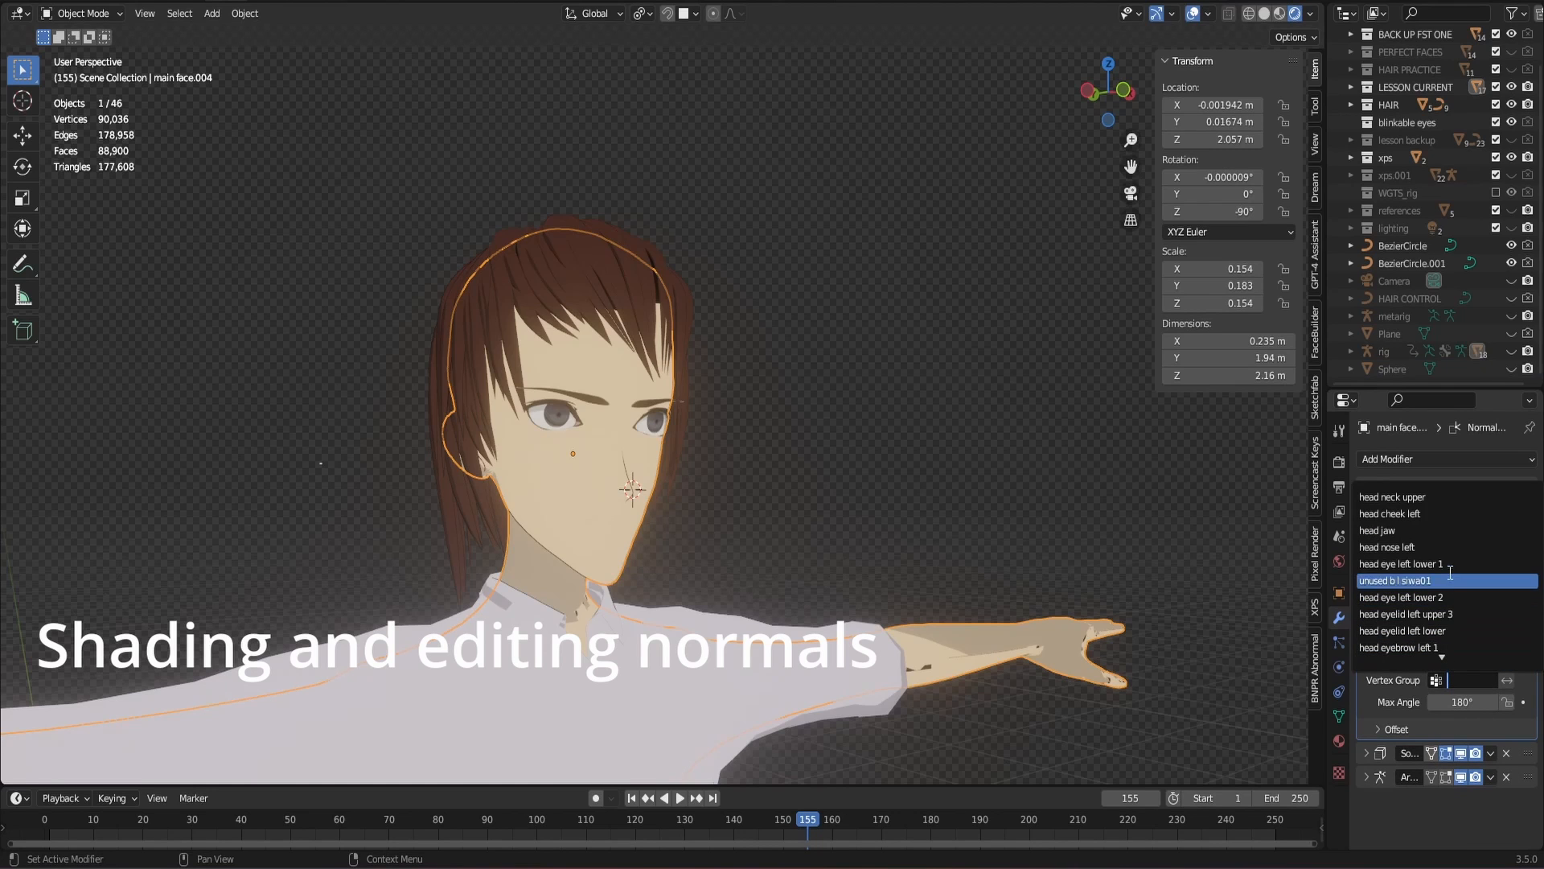
pyautogui.scroll(-20, 1436, 609)
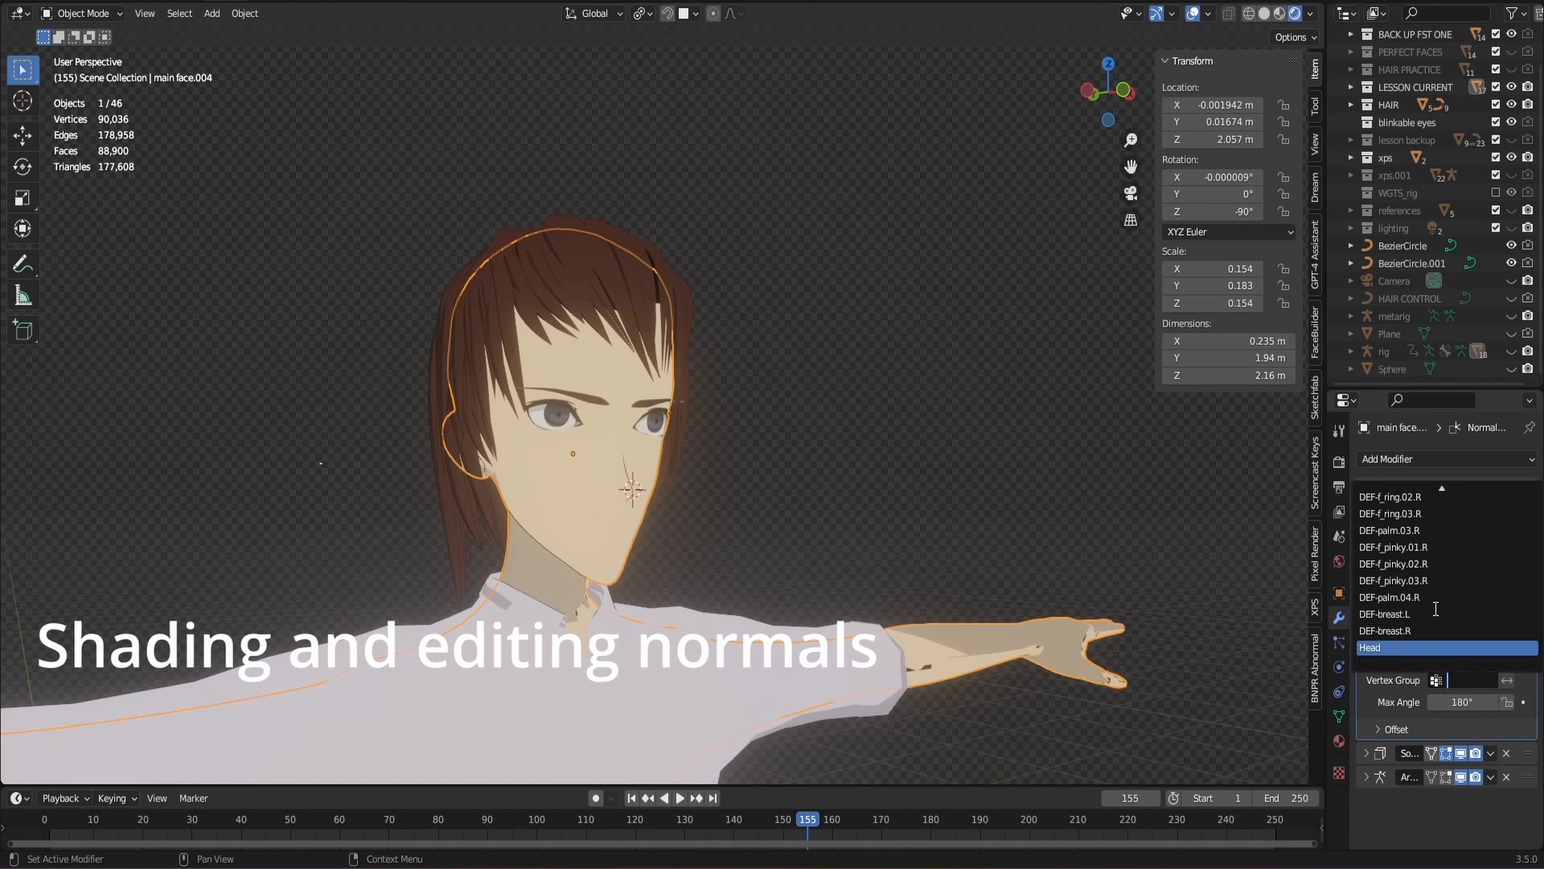
pyautogui.click(1411, 647)
pyautogui.click(970, 540)
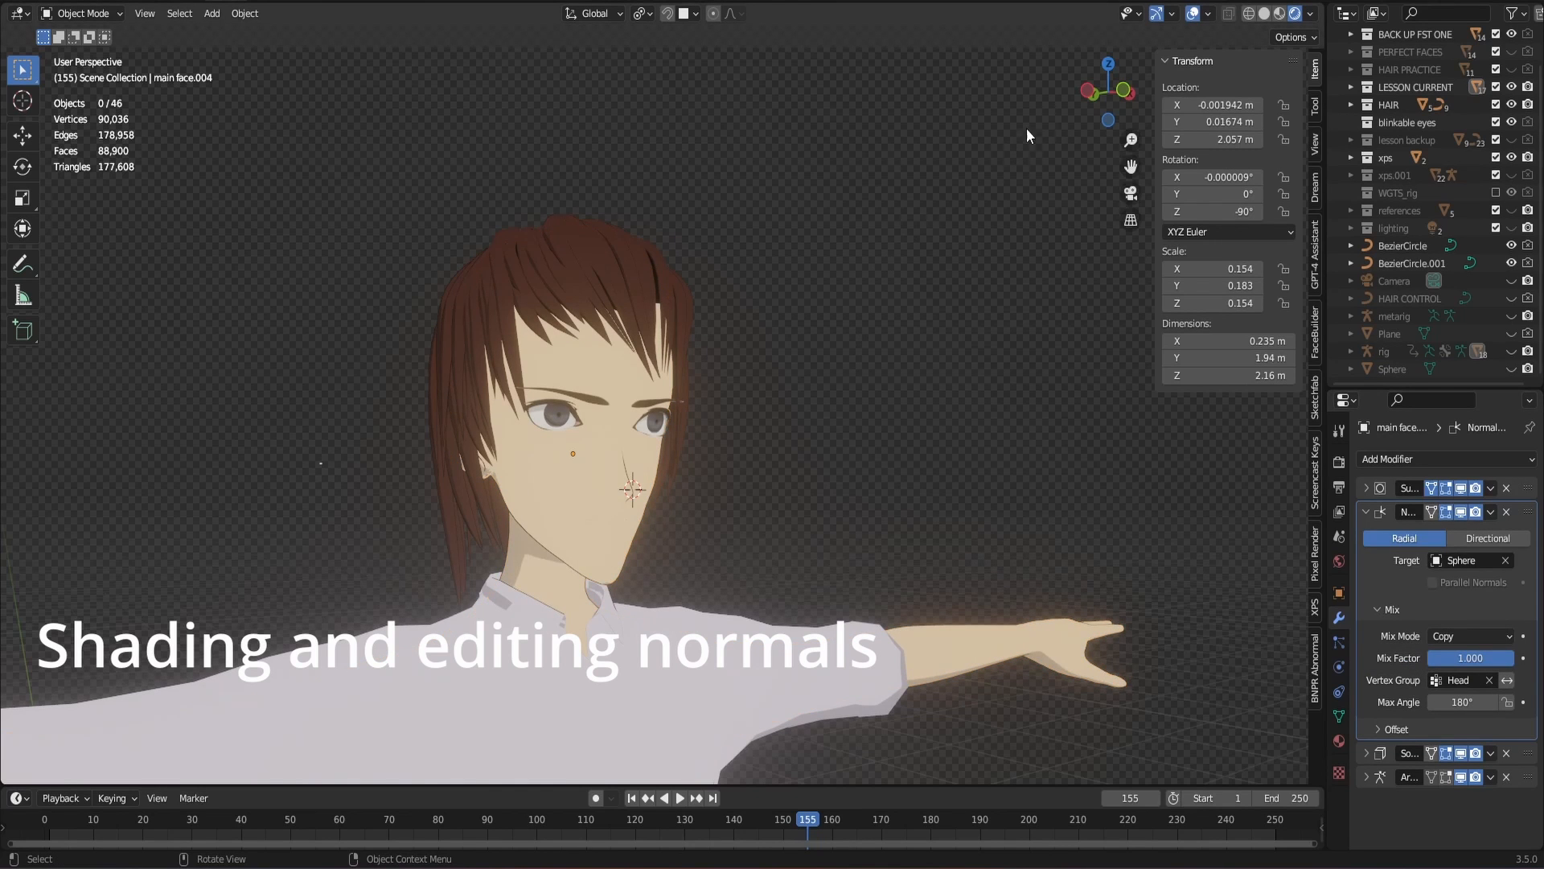
# - Return the viewport to material preview shading and unhide the lighting collection
pyautogui.moveTo(1106, 97)
pyautogui.mouseDown()
pyautogui.moveTo(1134, 95)
pyautogui.moveTo(1096, 97)
pyautogui.mouseUp()
pyautogui.click(1279, 13)
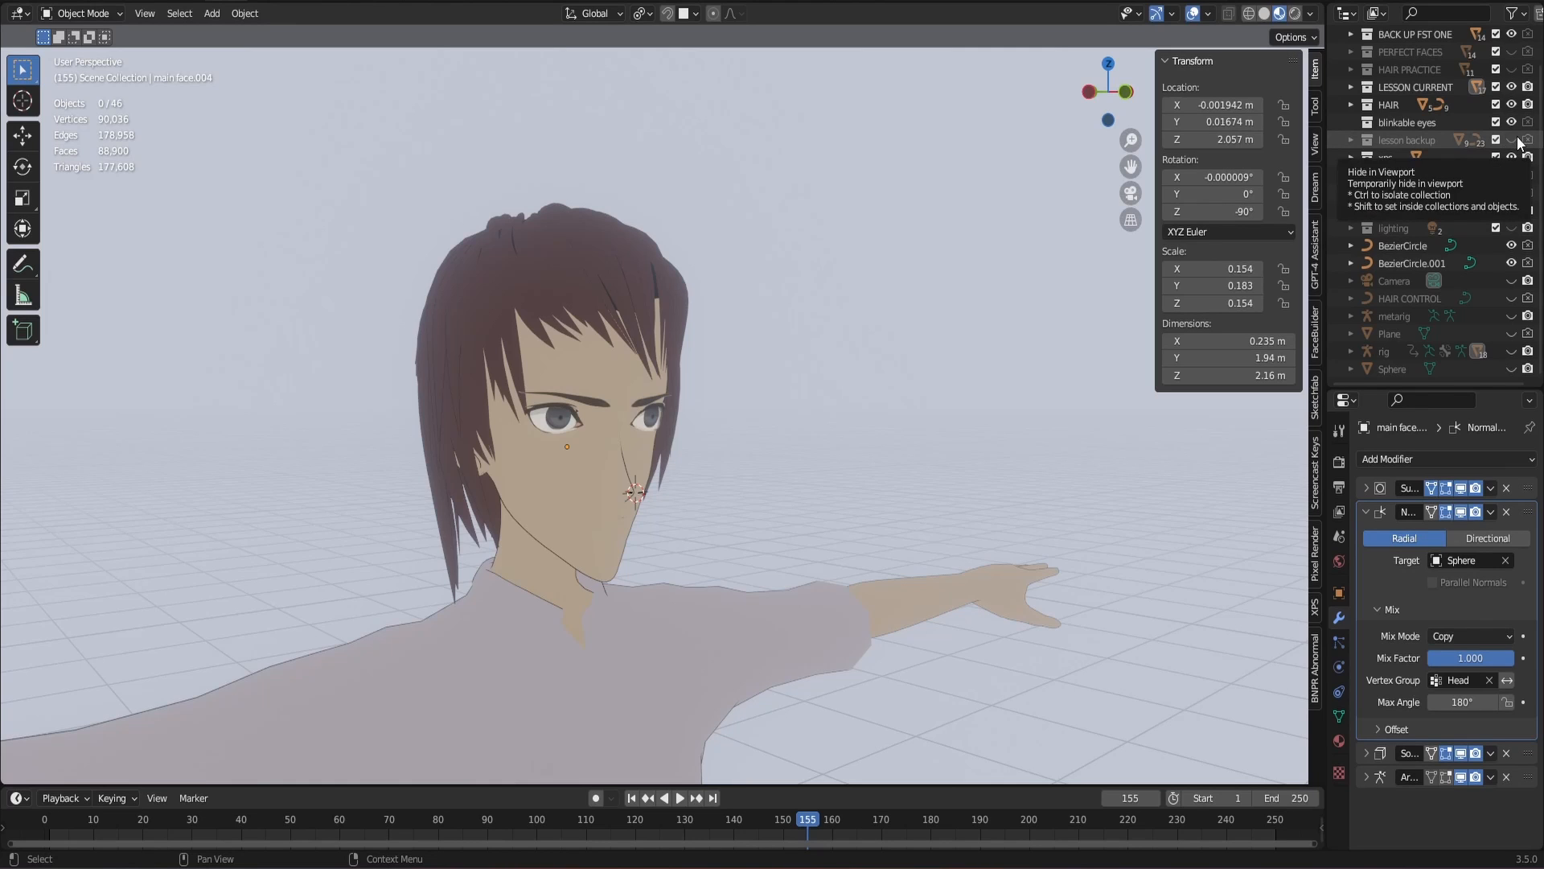
pyautogui.scroll(2, 1515, 199)
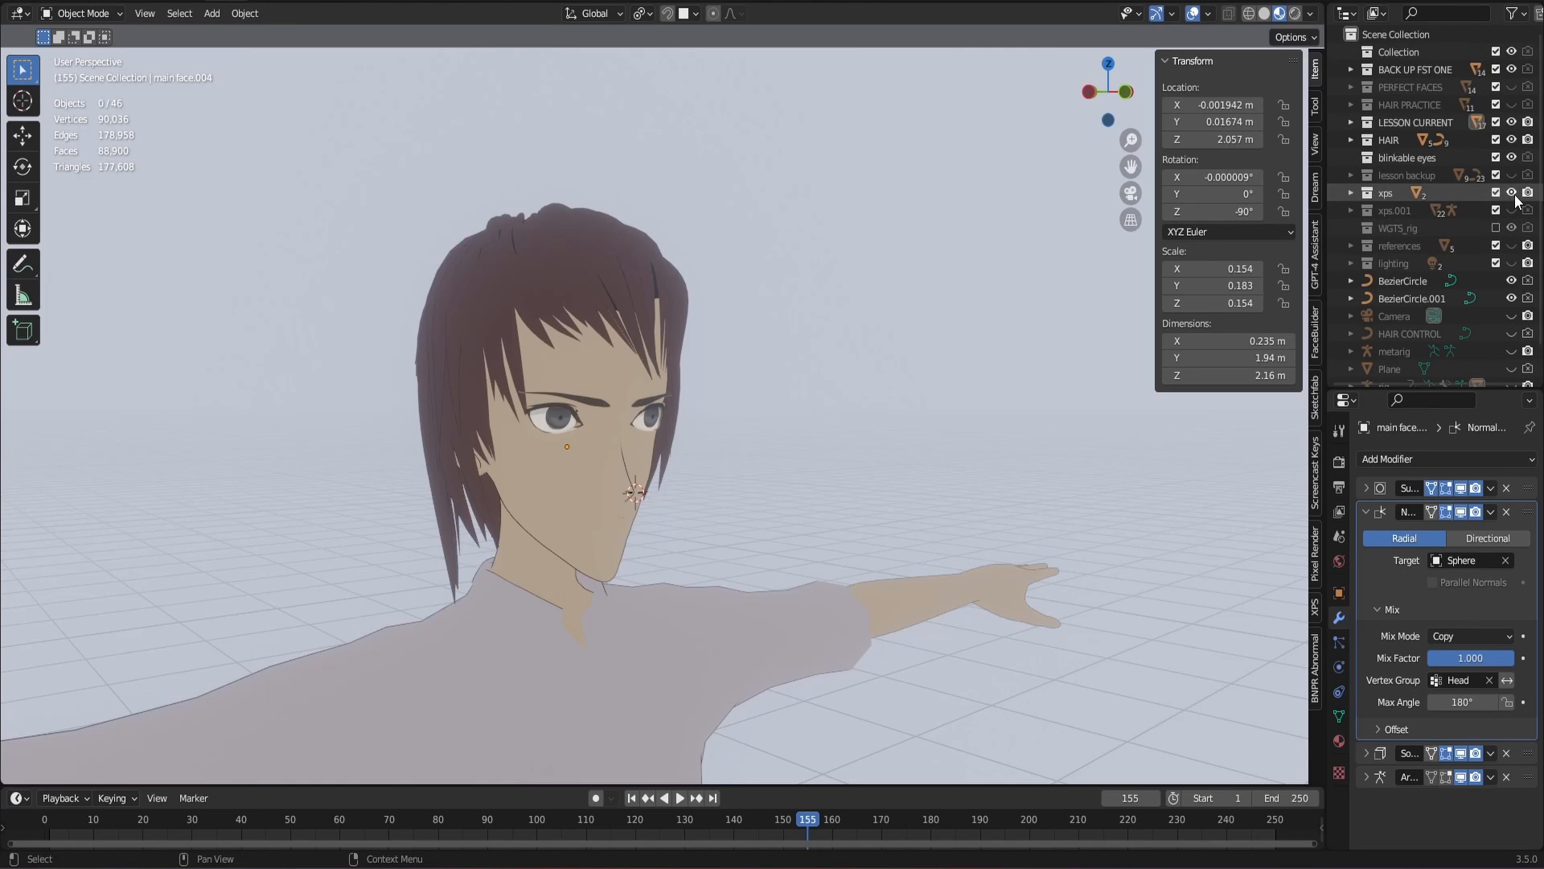
pyautogui.click(1512, 263)
pyautogui.scroll(-2, 921, 299)
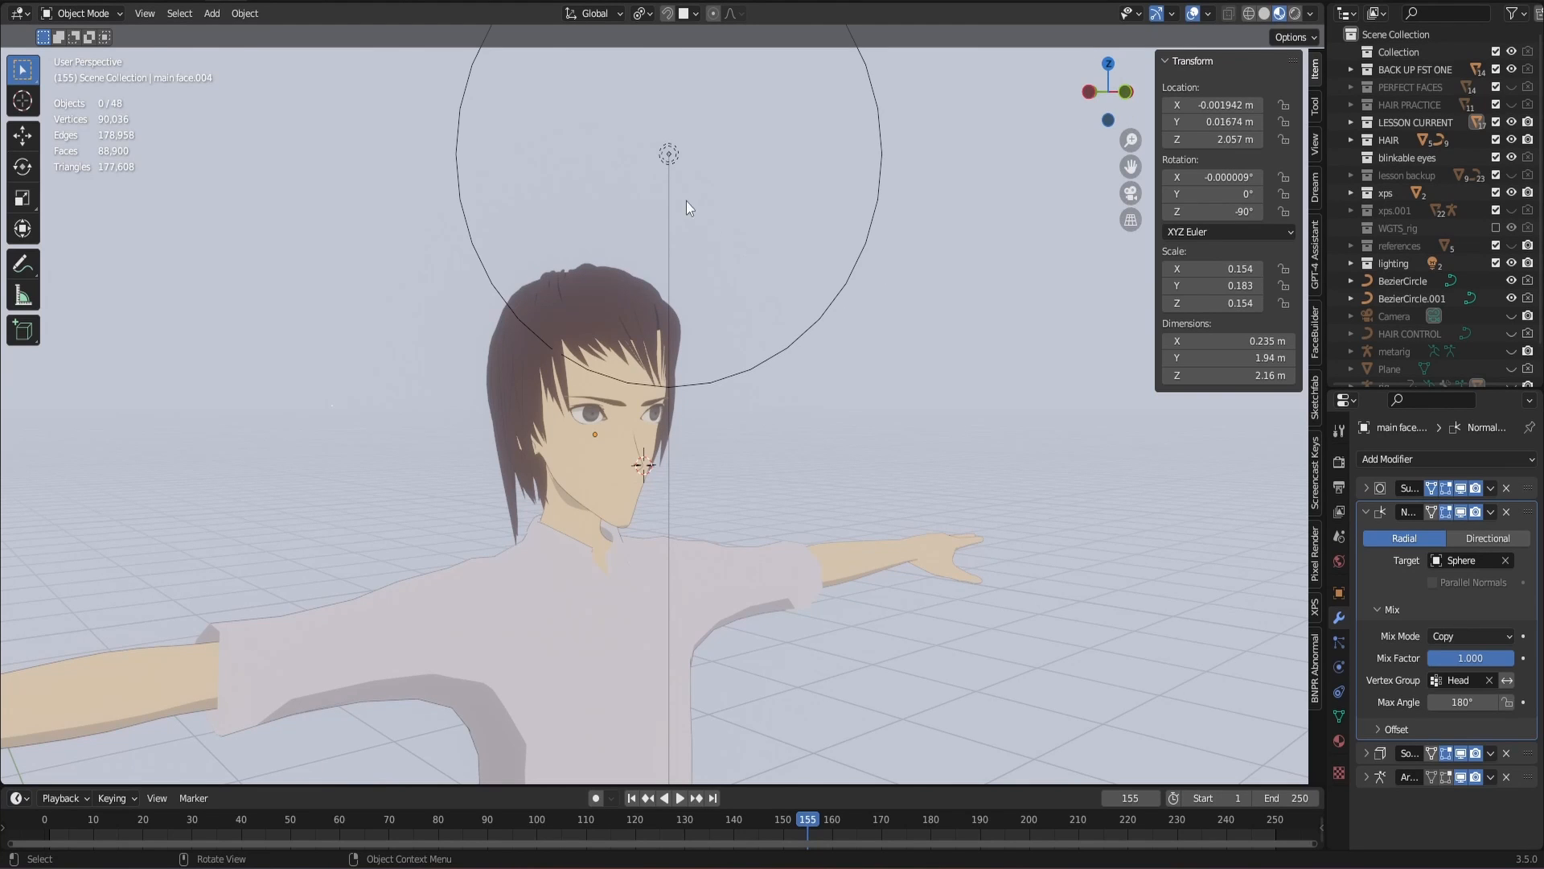
# - Move Light.002 from above the head down beside the character's outstretched arm
pyautogui.click(669, 156)
pyautogui.press('g')
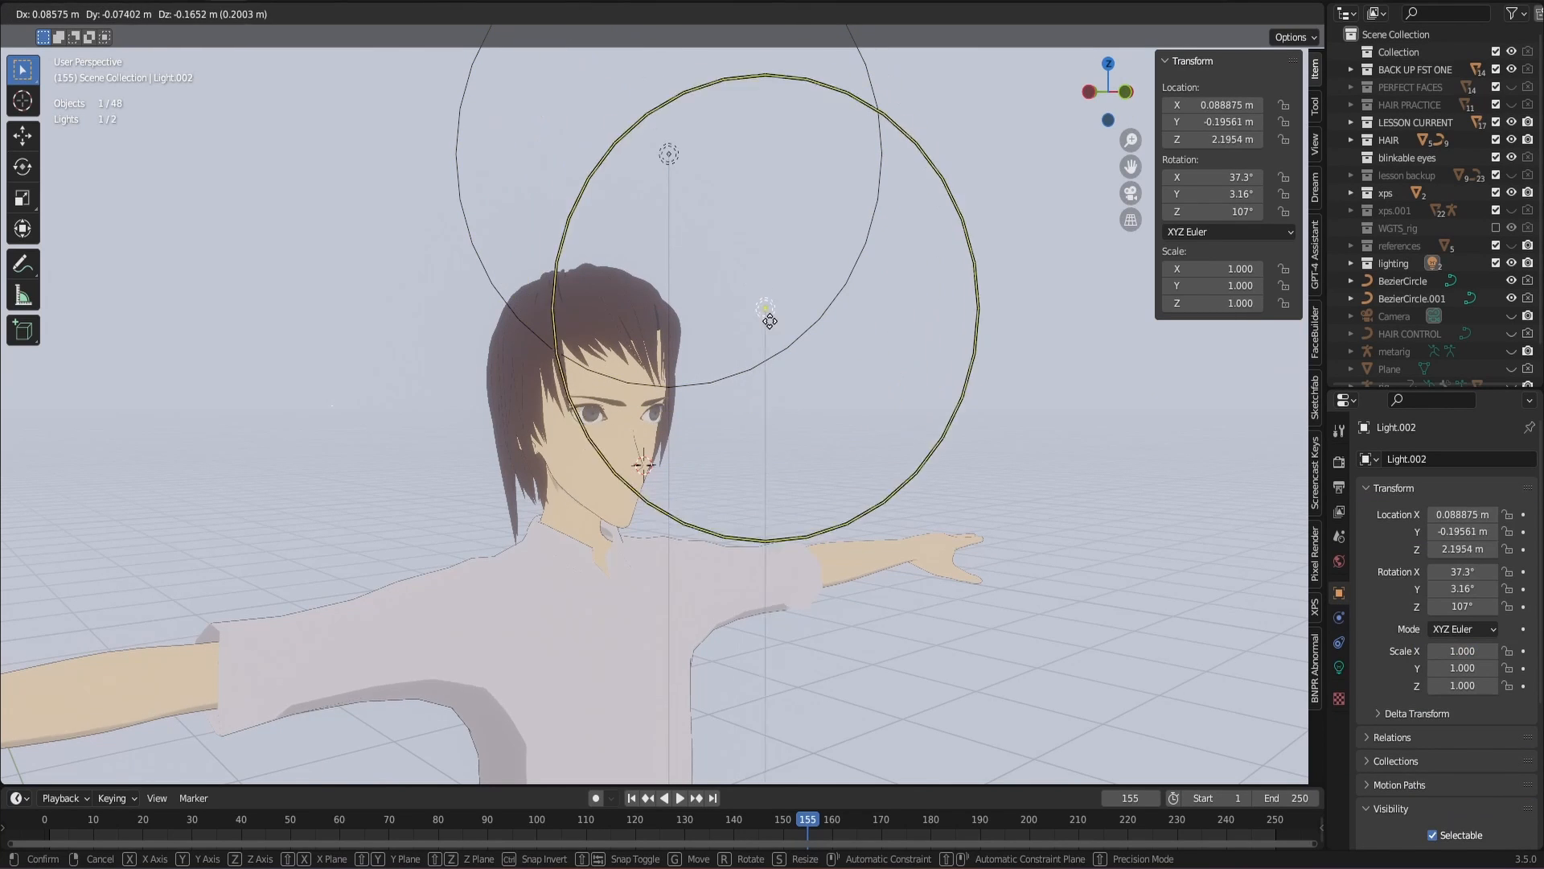
pyautogui.rightClick(104, 300)
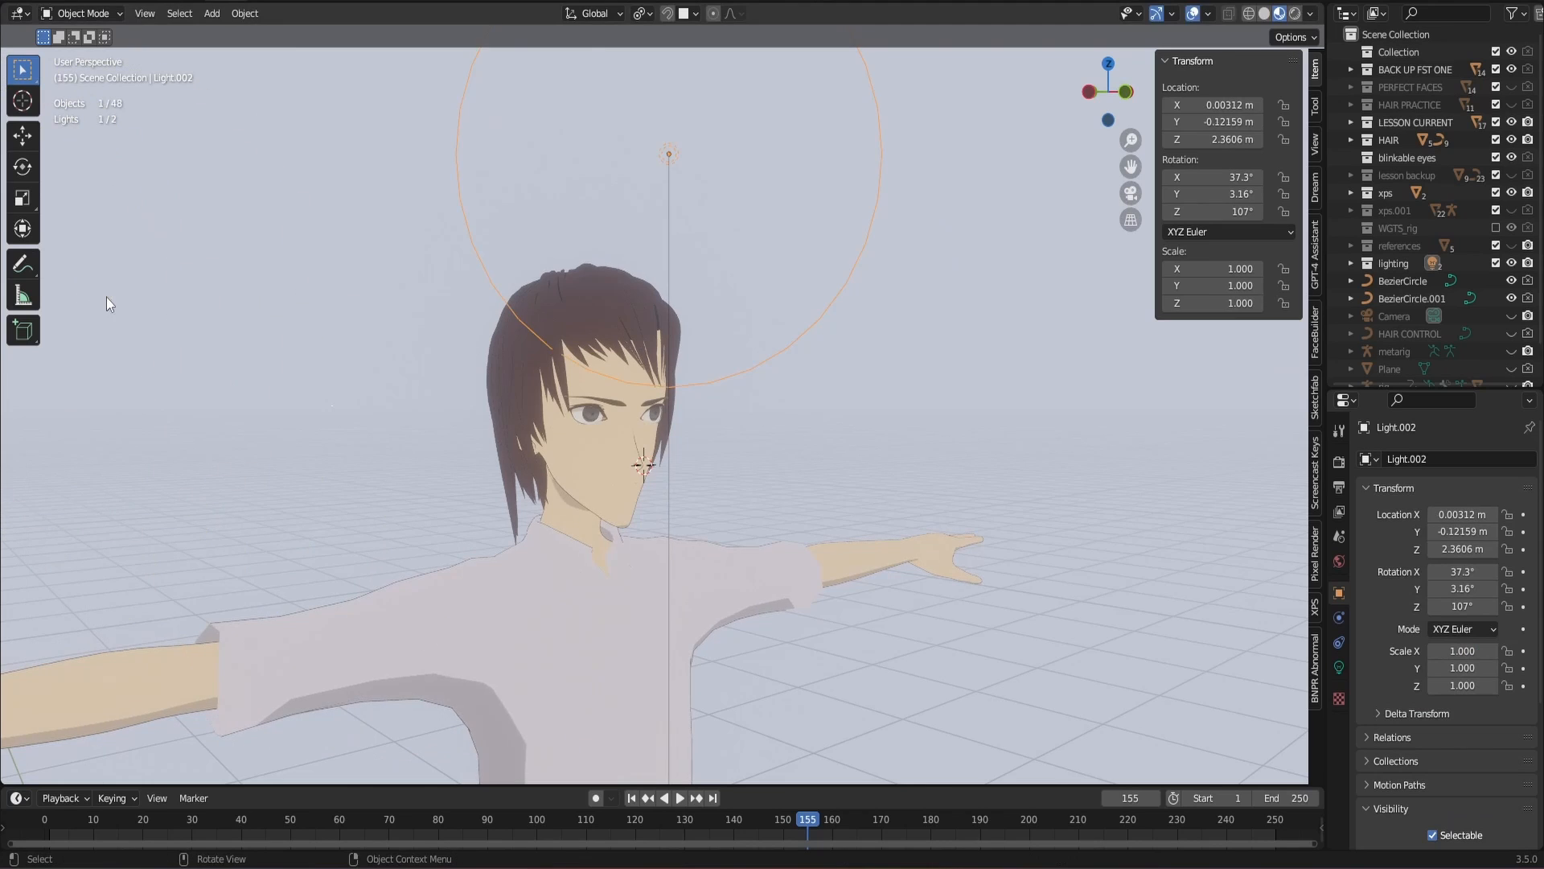
pyautogui.scroll(-3, 756, 250)
pyautogui.press('g')
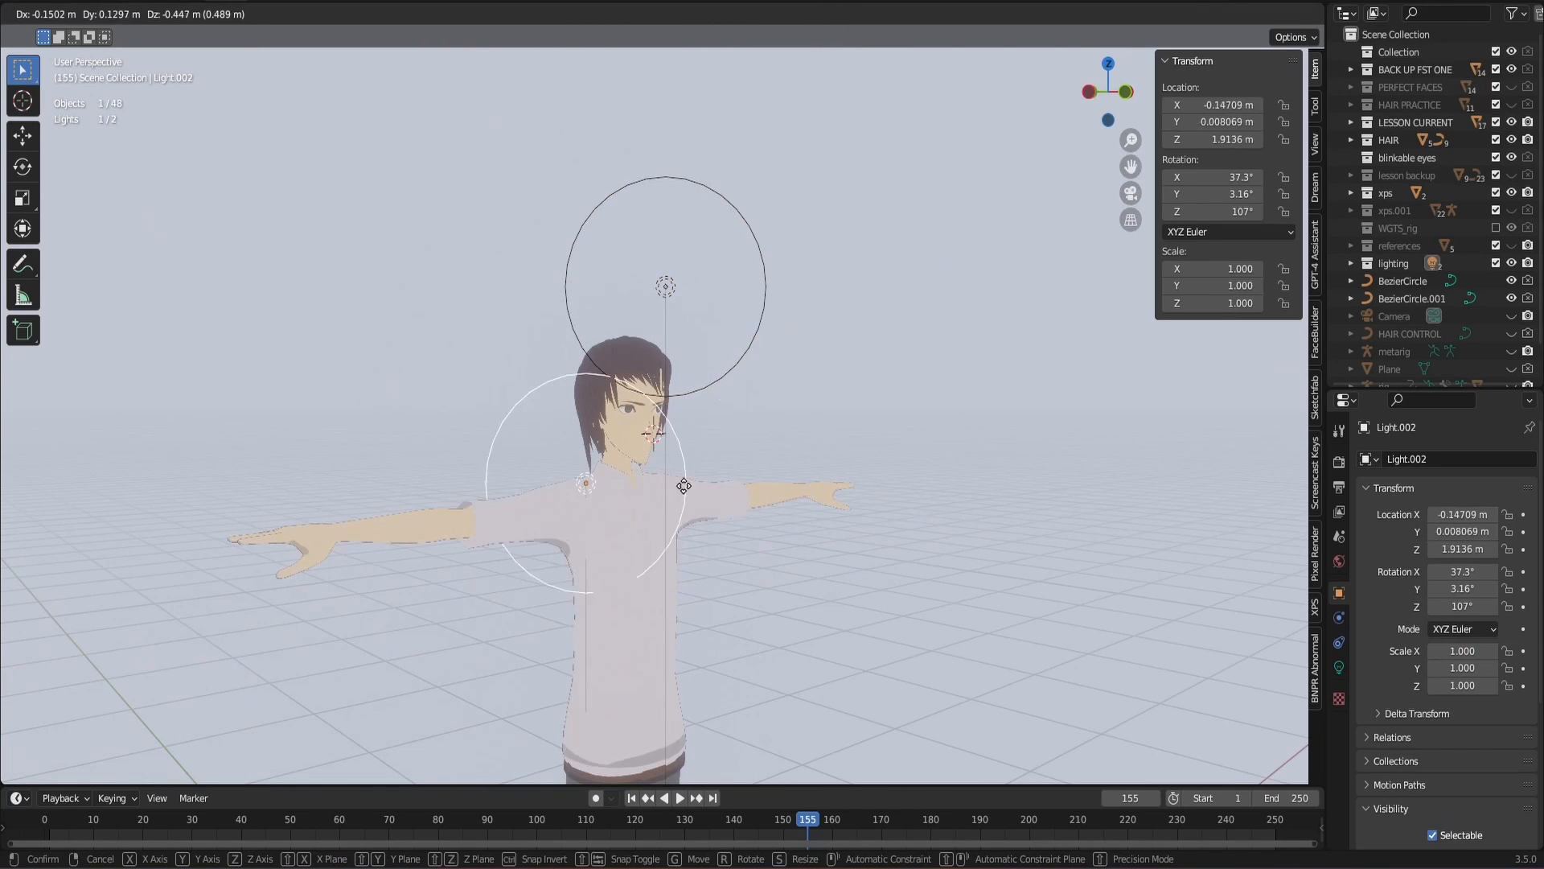
pyautogui.click(698, 288)
# - Try moving Light.001 to either side of the head to test how the face shading reacts from the front
pyautogui.click(670, 285)
pyautogui.press('g')
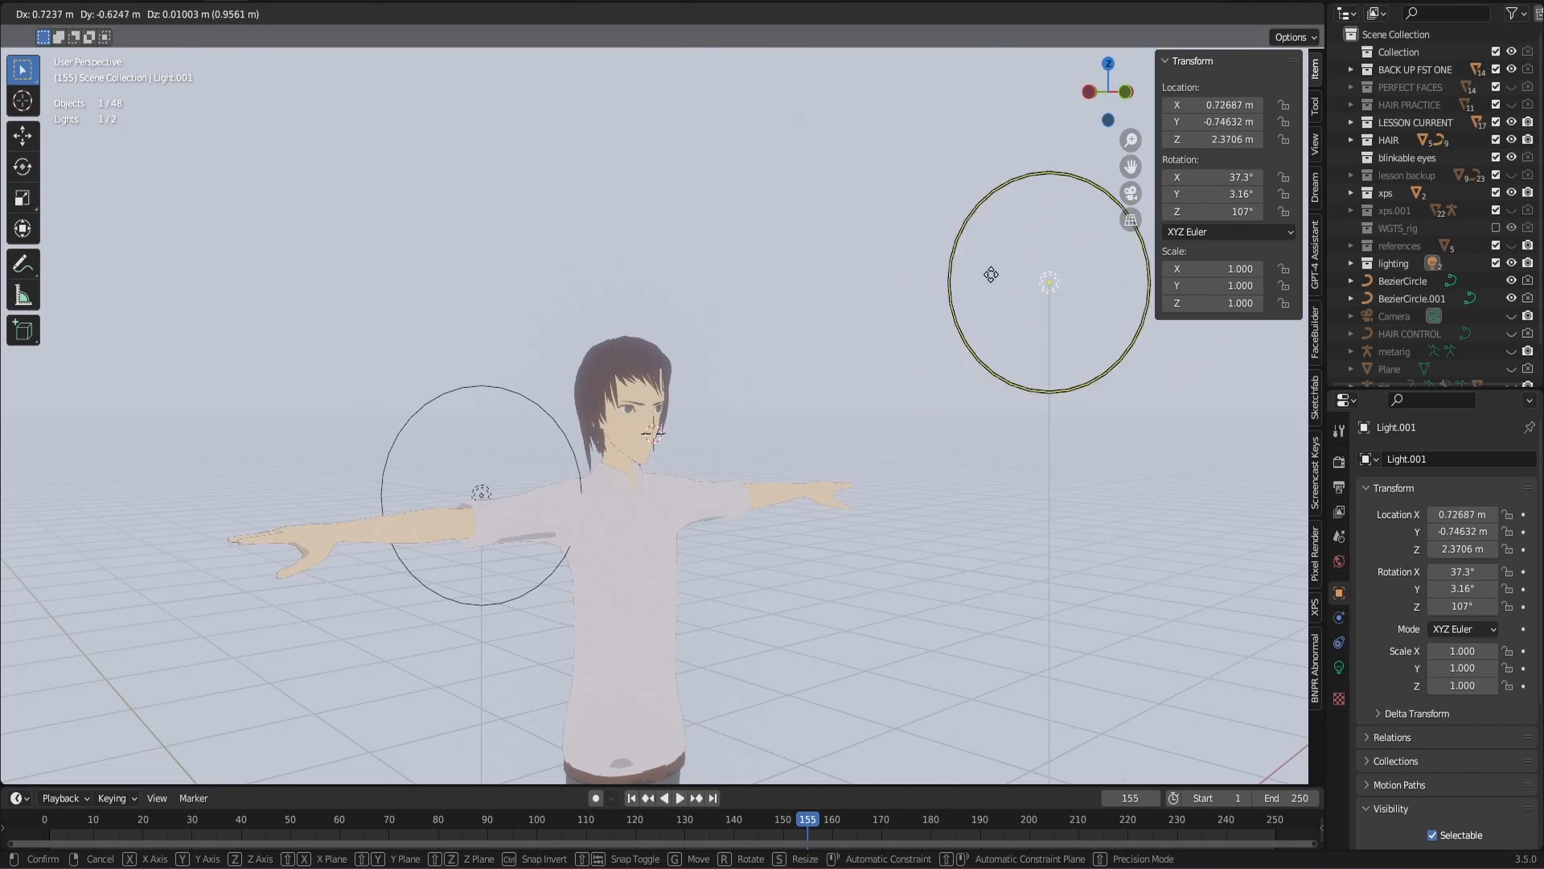
pyautogui.rightClick(1028, 278)
pyautogui.moveTo(1110, 103); pyautogui.dragTo(1083, 108)
pyautogui.scroll(4, 689, 286)
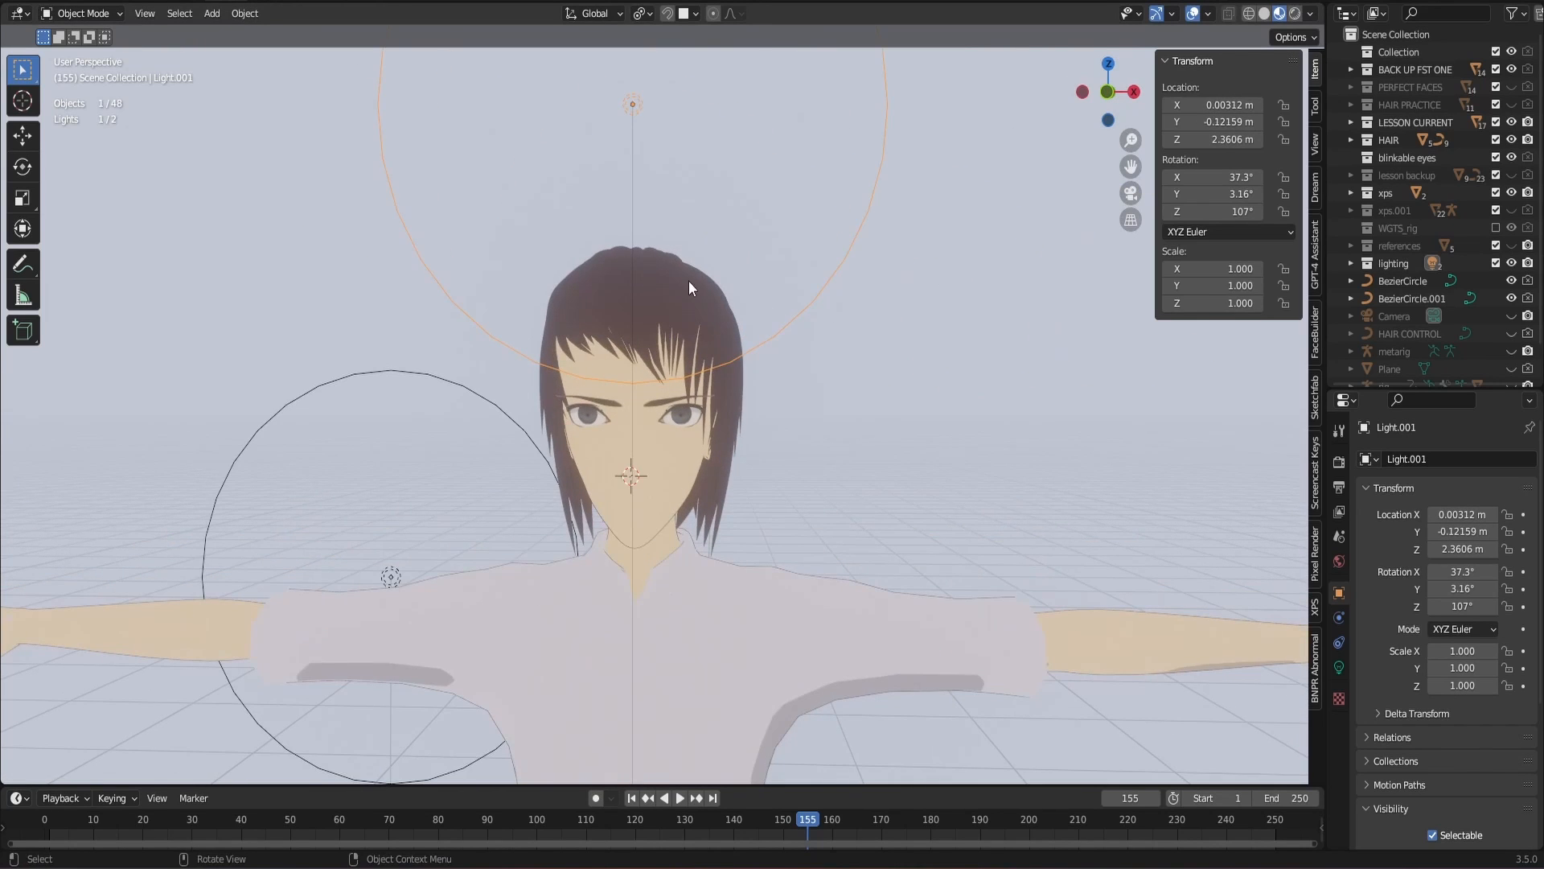
pyautogui.press('g')
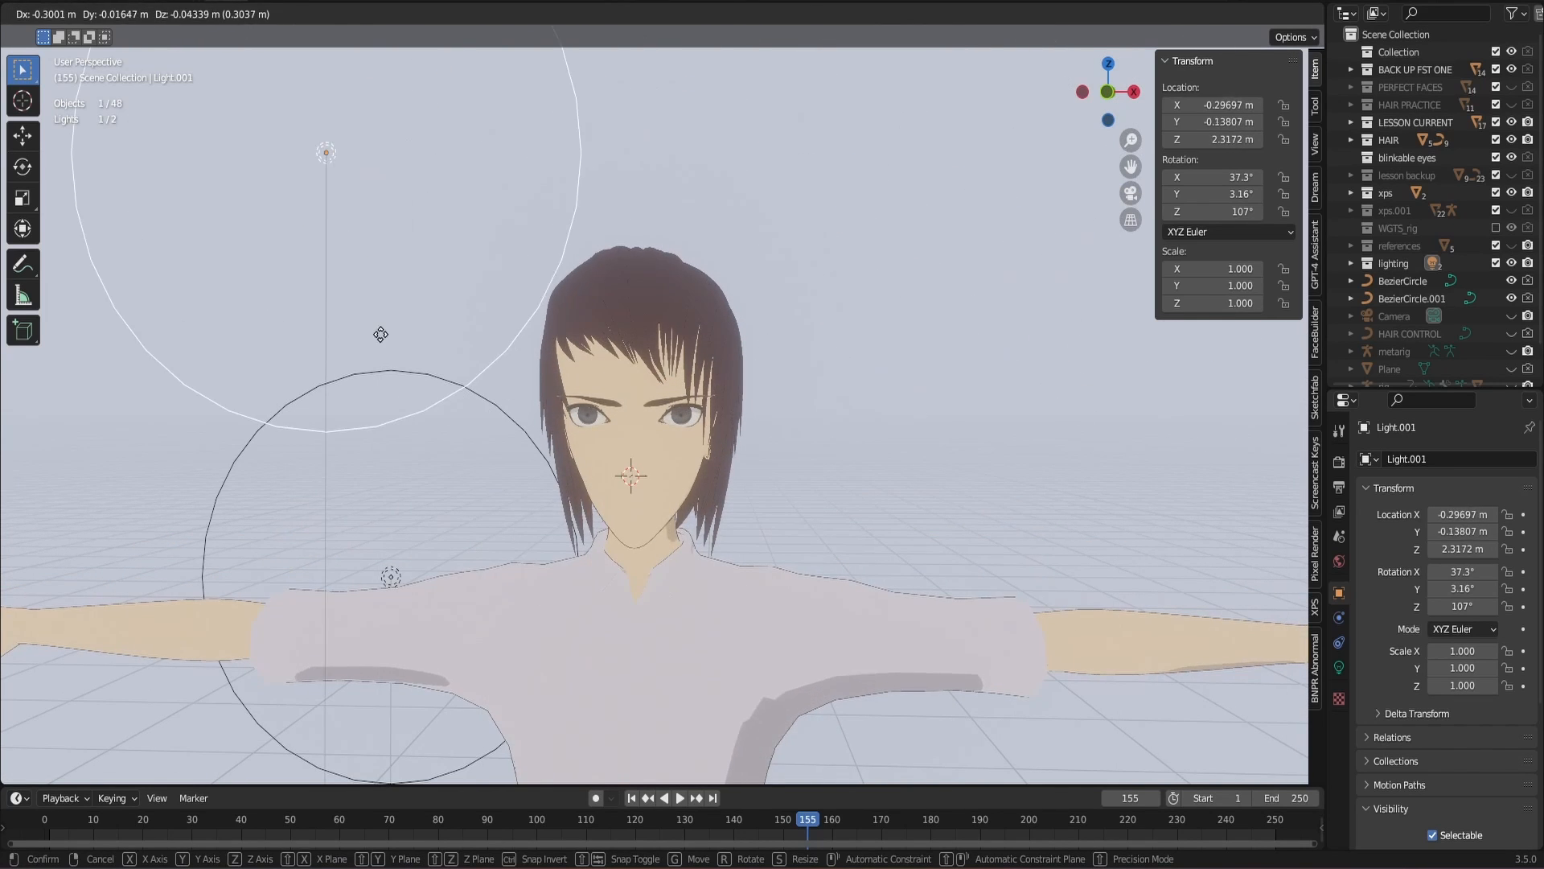
pyautogui.click(688, 289)
pyautogui.click(1108, 91)
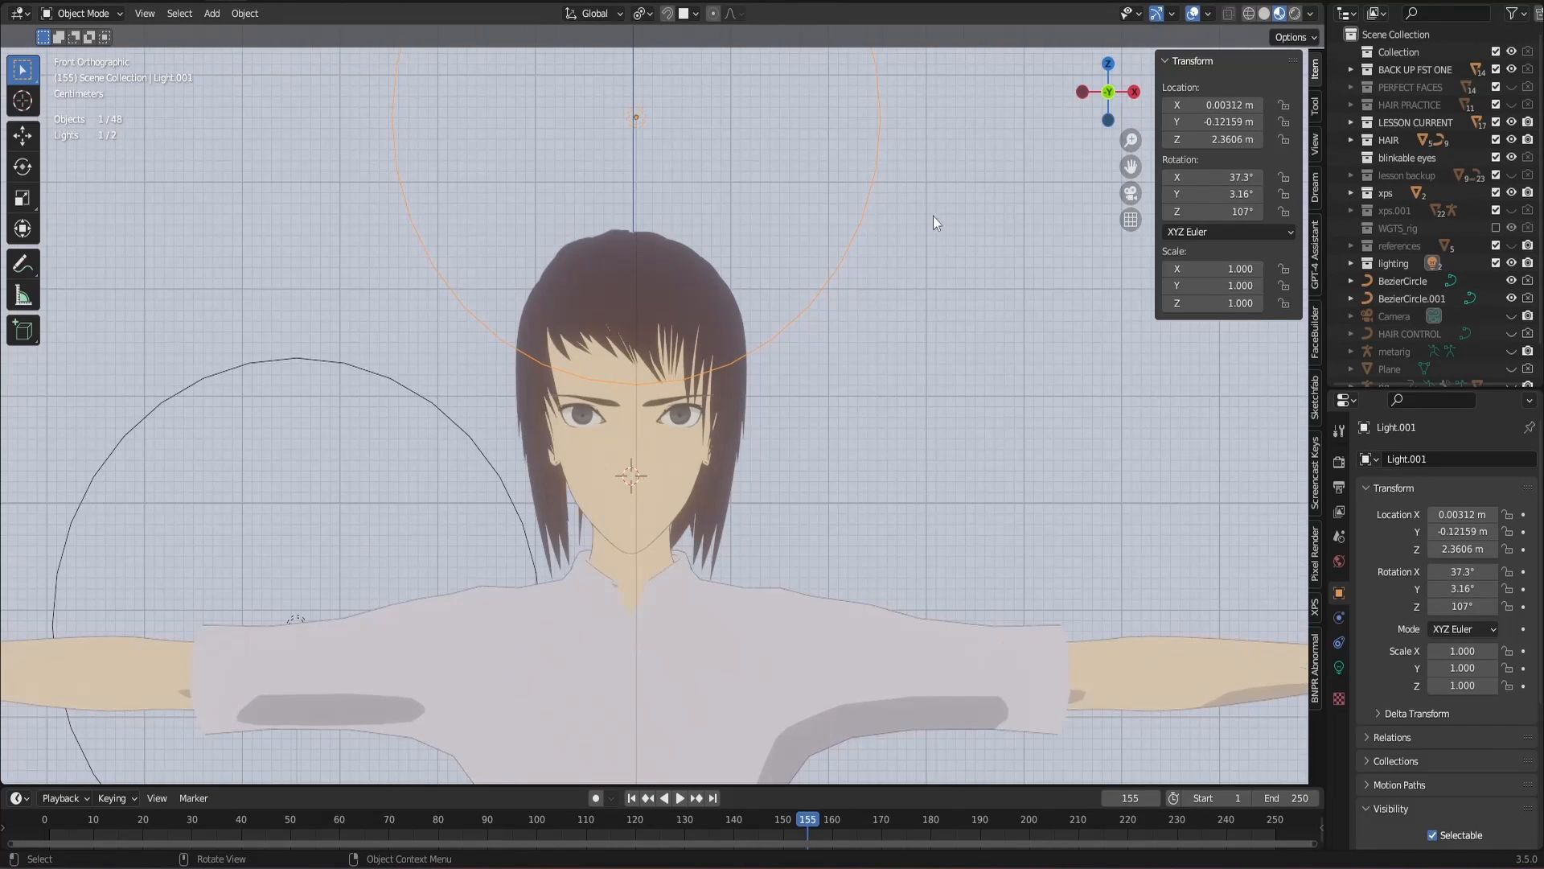
pyautogui.scroll(5, 619, 428)
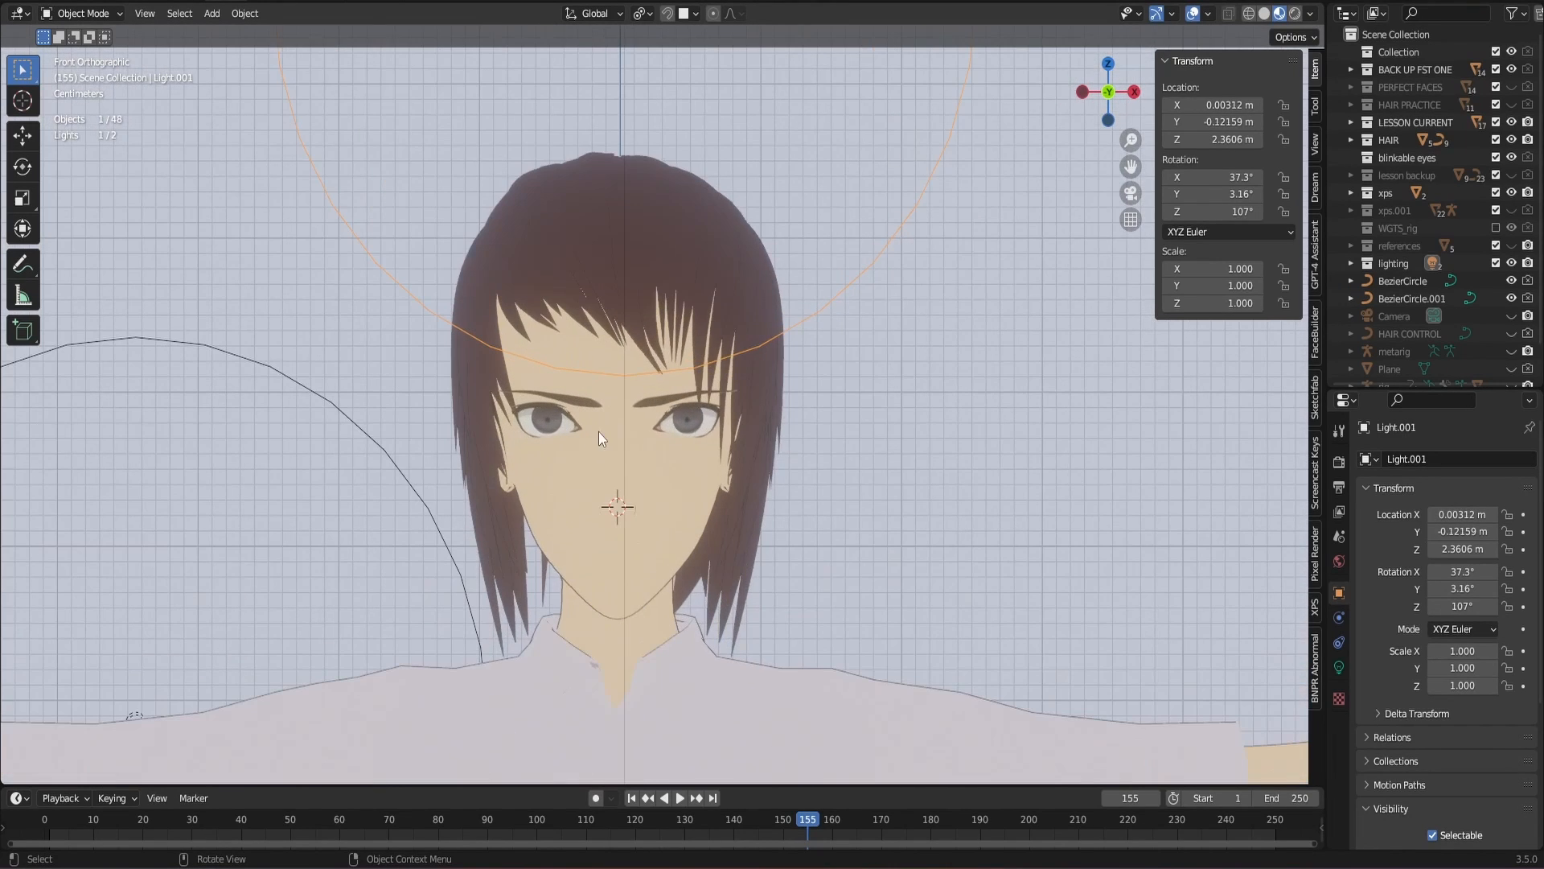
# - Select the main face.004 mesh and expand its Normal Edit modifier settings
pyautogui.click(674, 529)
pyautogui.scroll(-1, 635, 516)
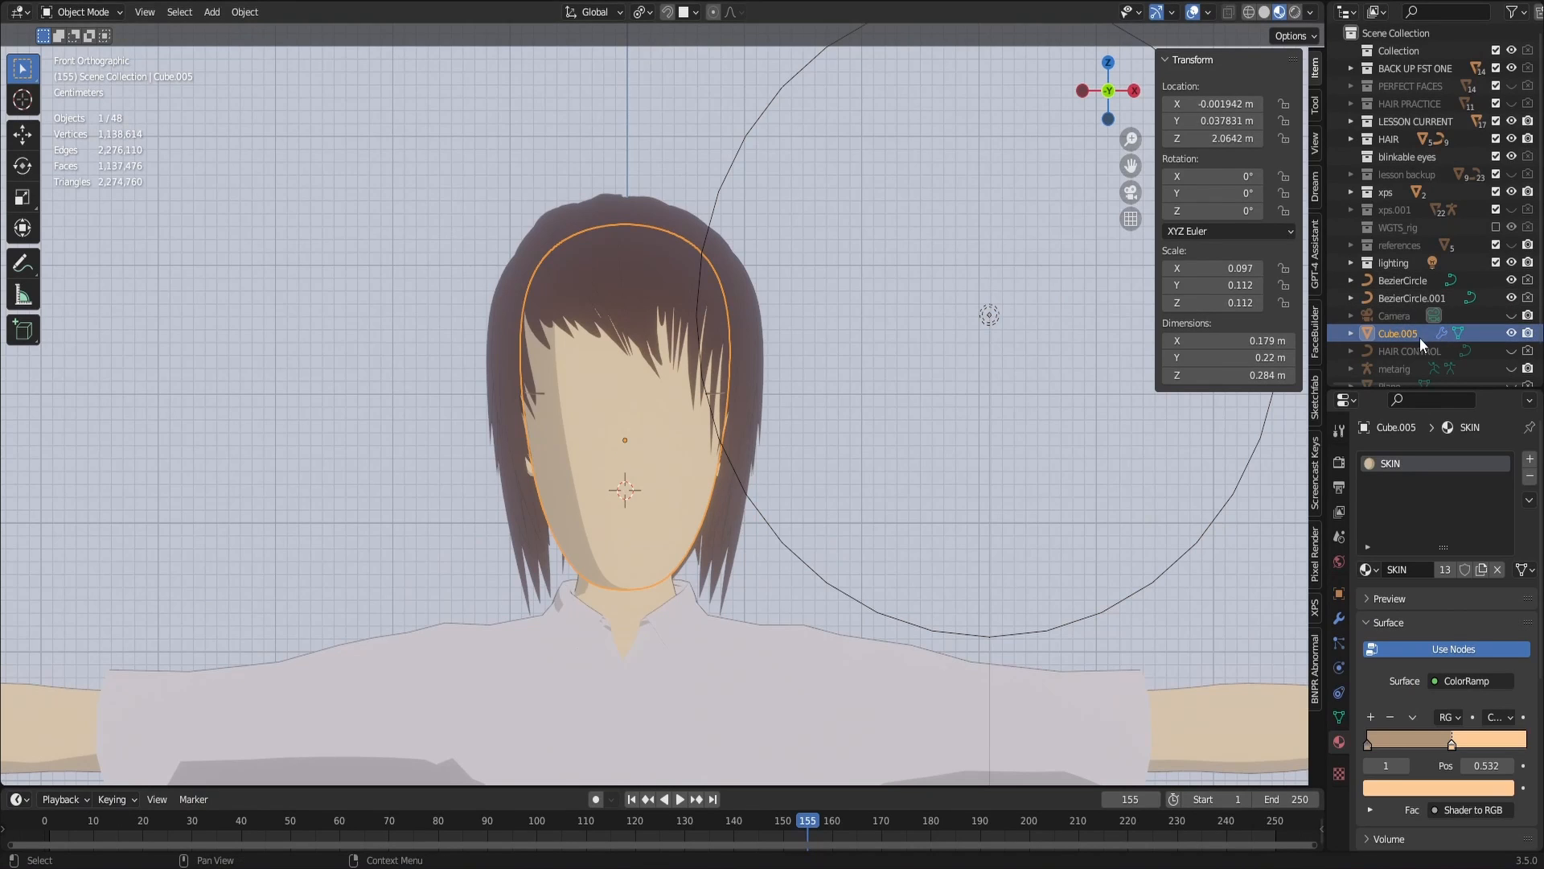
pyautogui.click(631, 612)
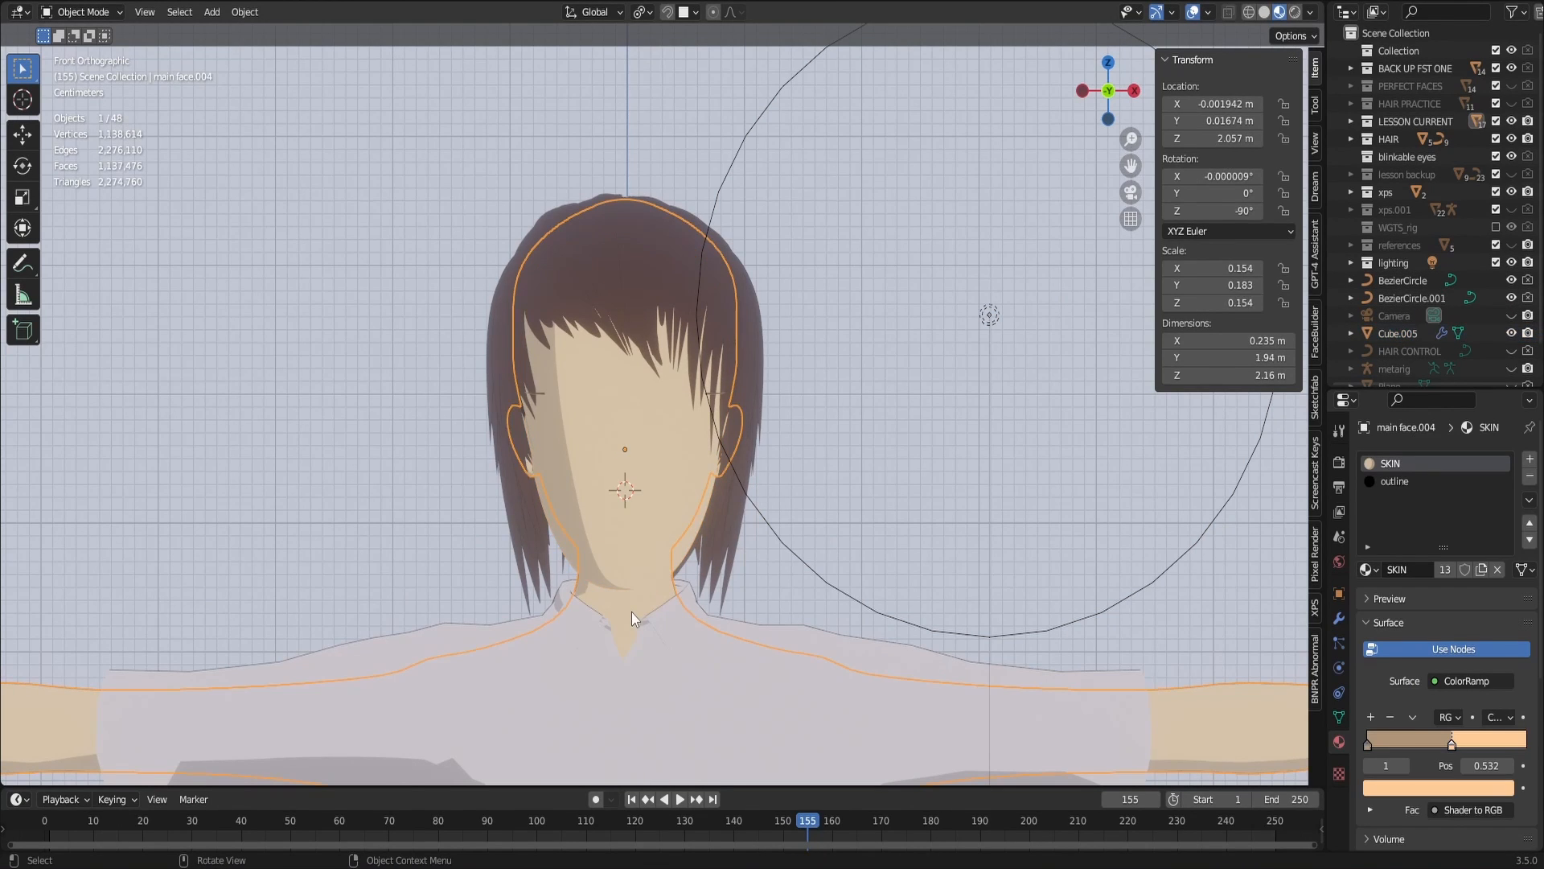
pyautogui.click(1339, 617)
pyautogui.click(1365, 561)
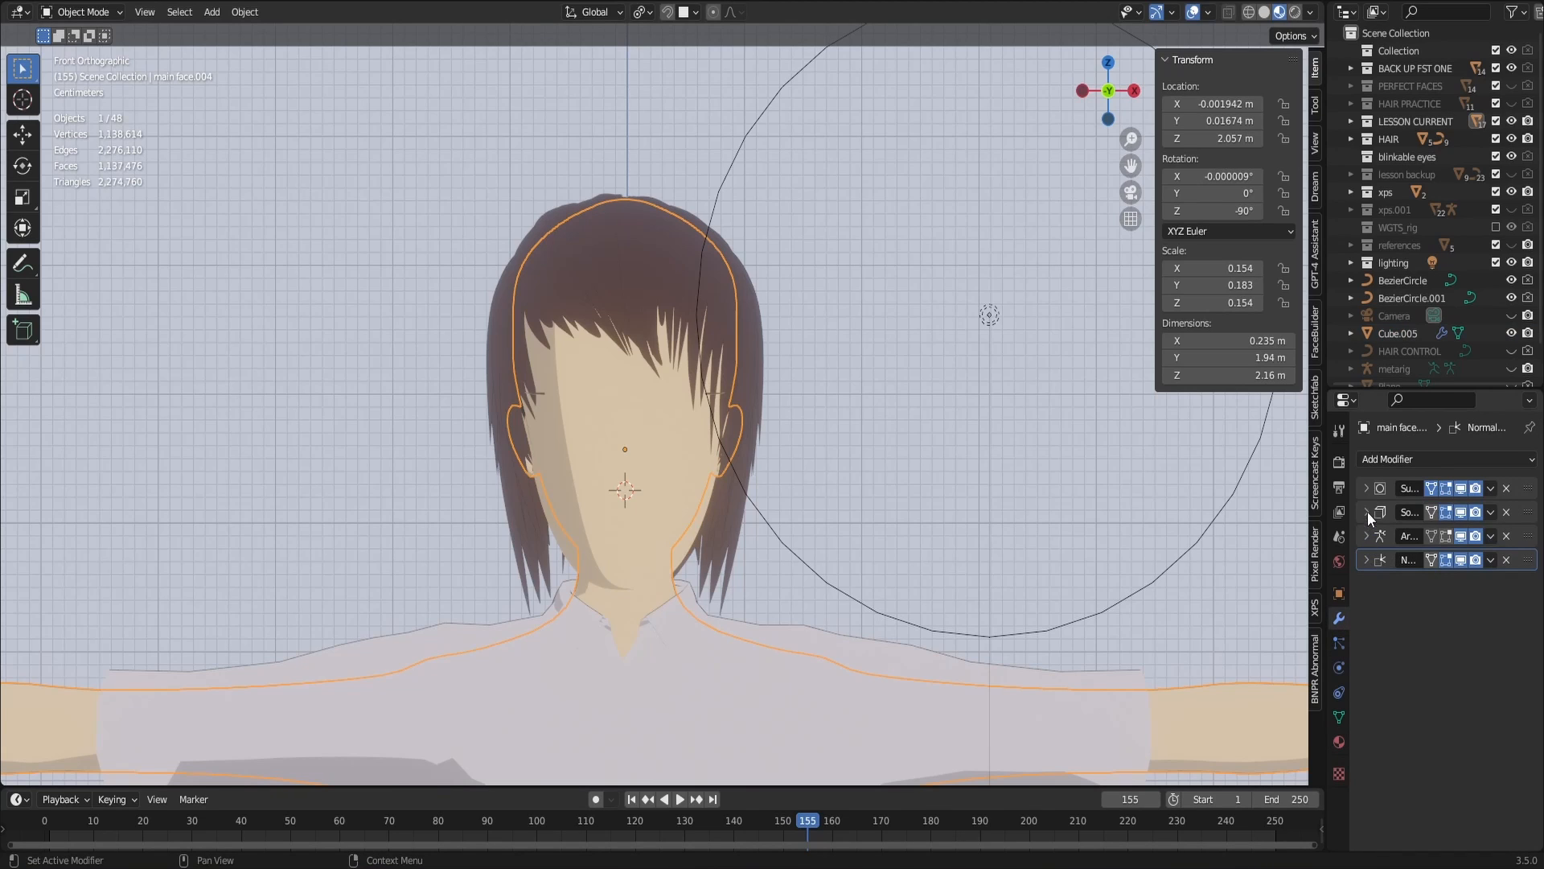
pyautogui.click(1364, 558)
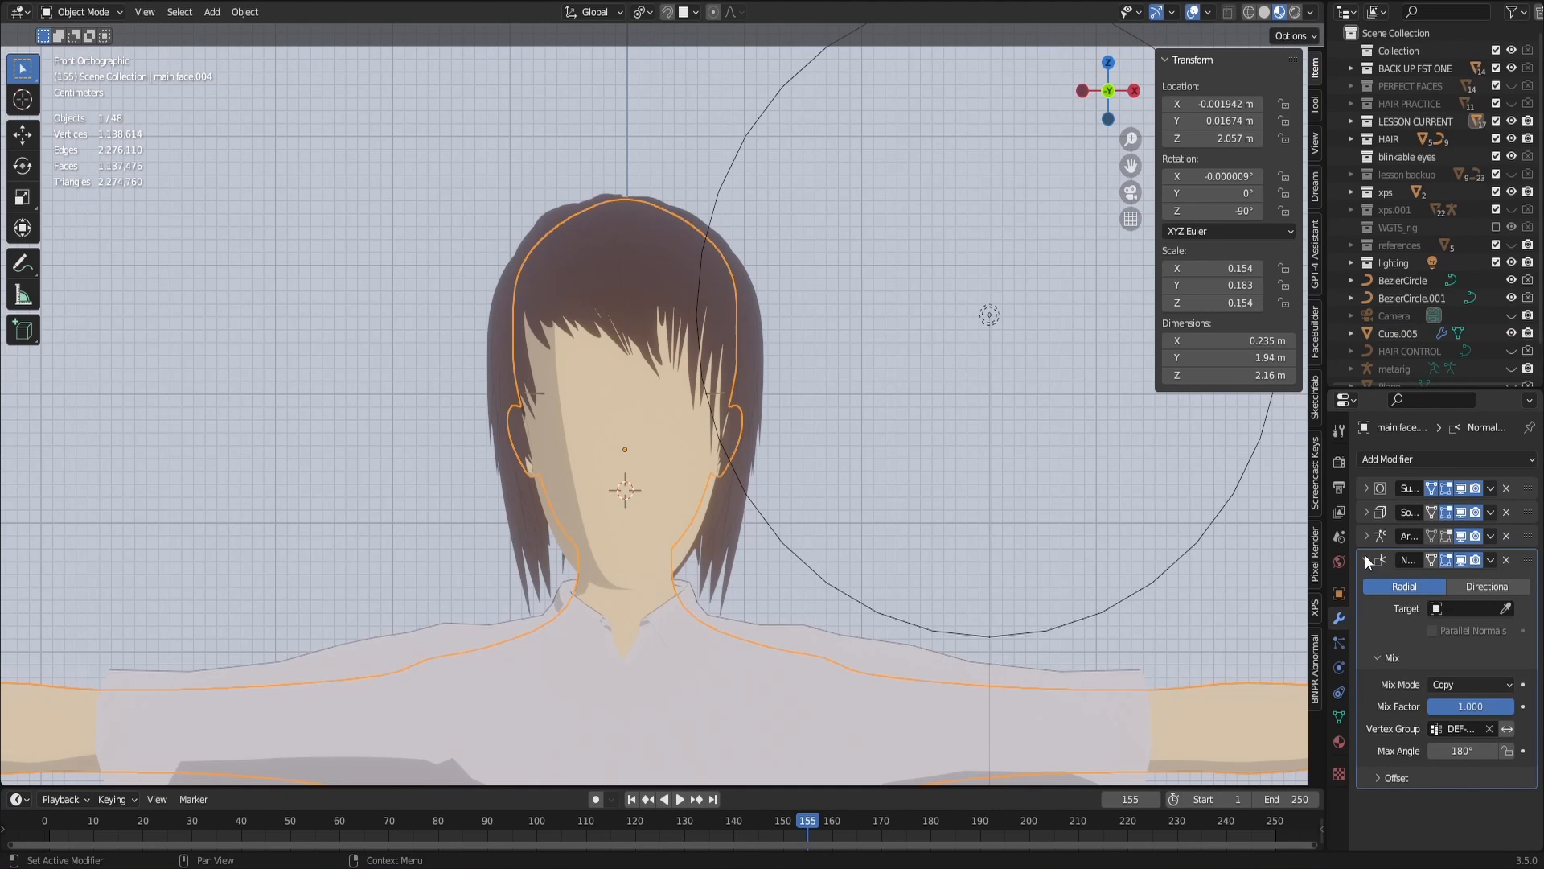
# - Replace the Normal Edit modifier on the main face.004 mesh with a Data Transfer modifier
pyautogui.click(1506, 560)
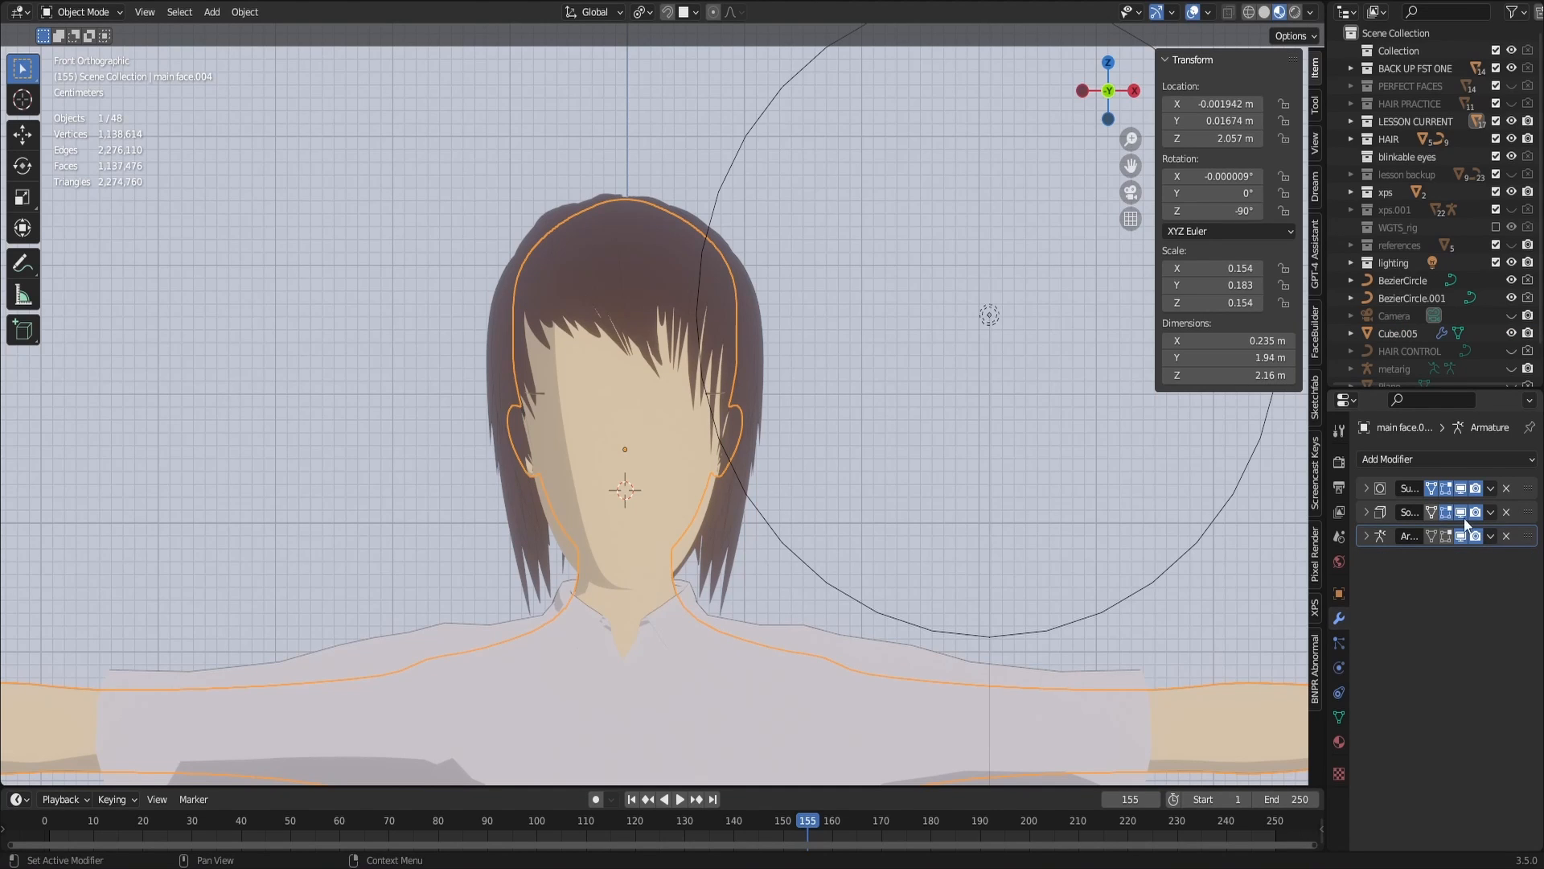
pyautogui.click(1430, 458)
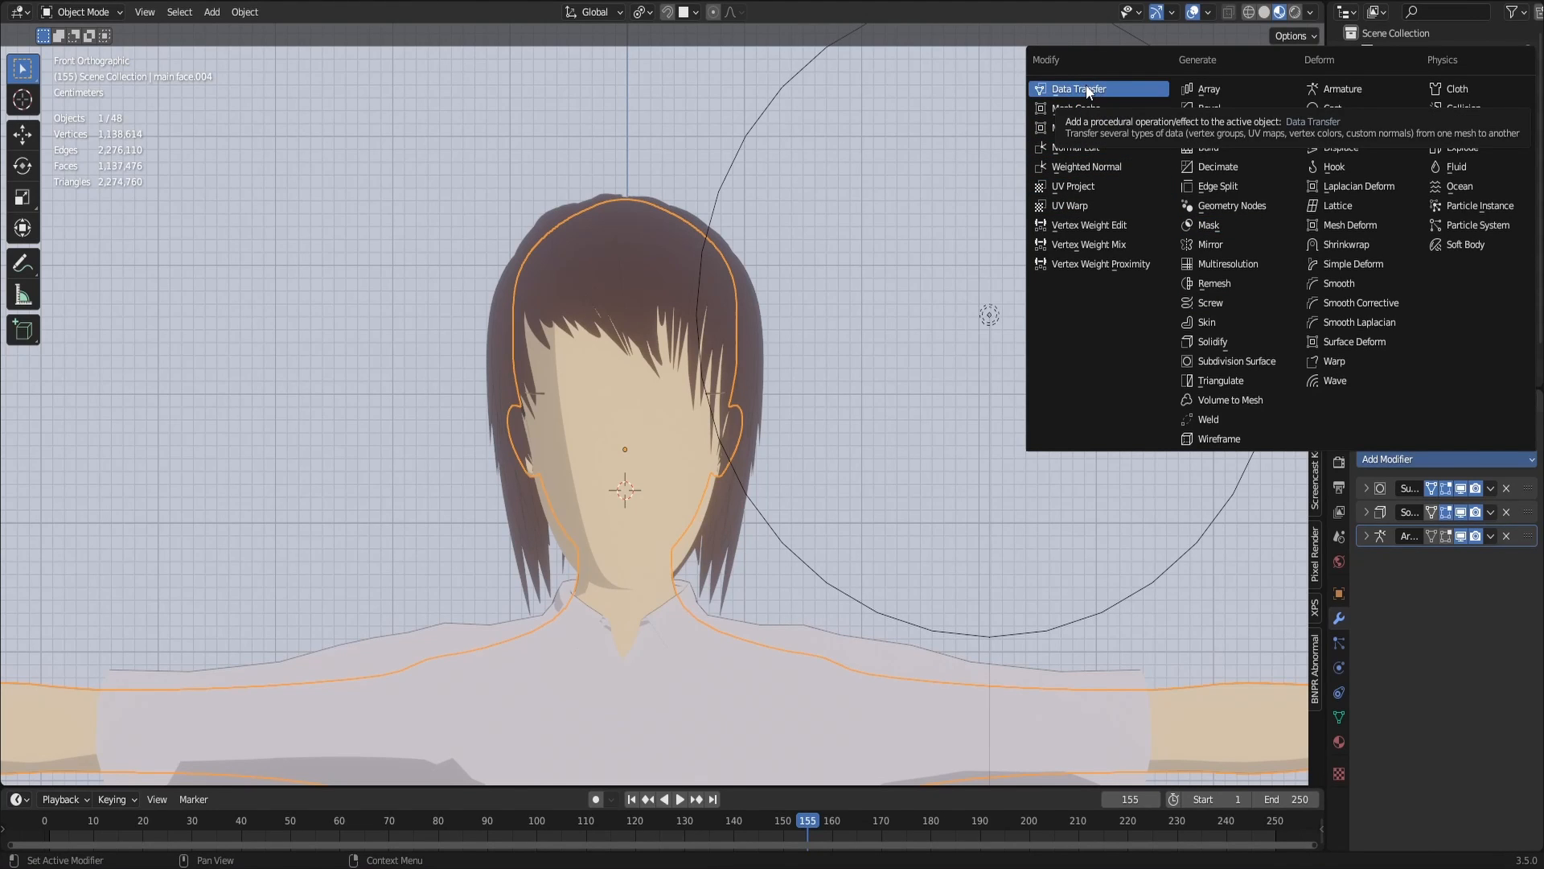
pyautogui.click(1088, 90)
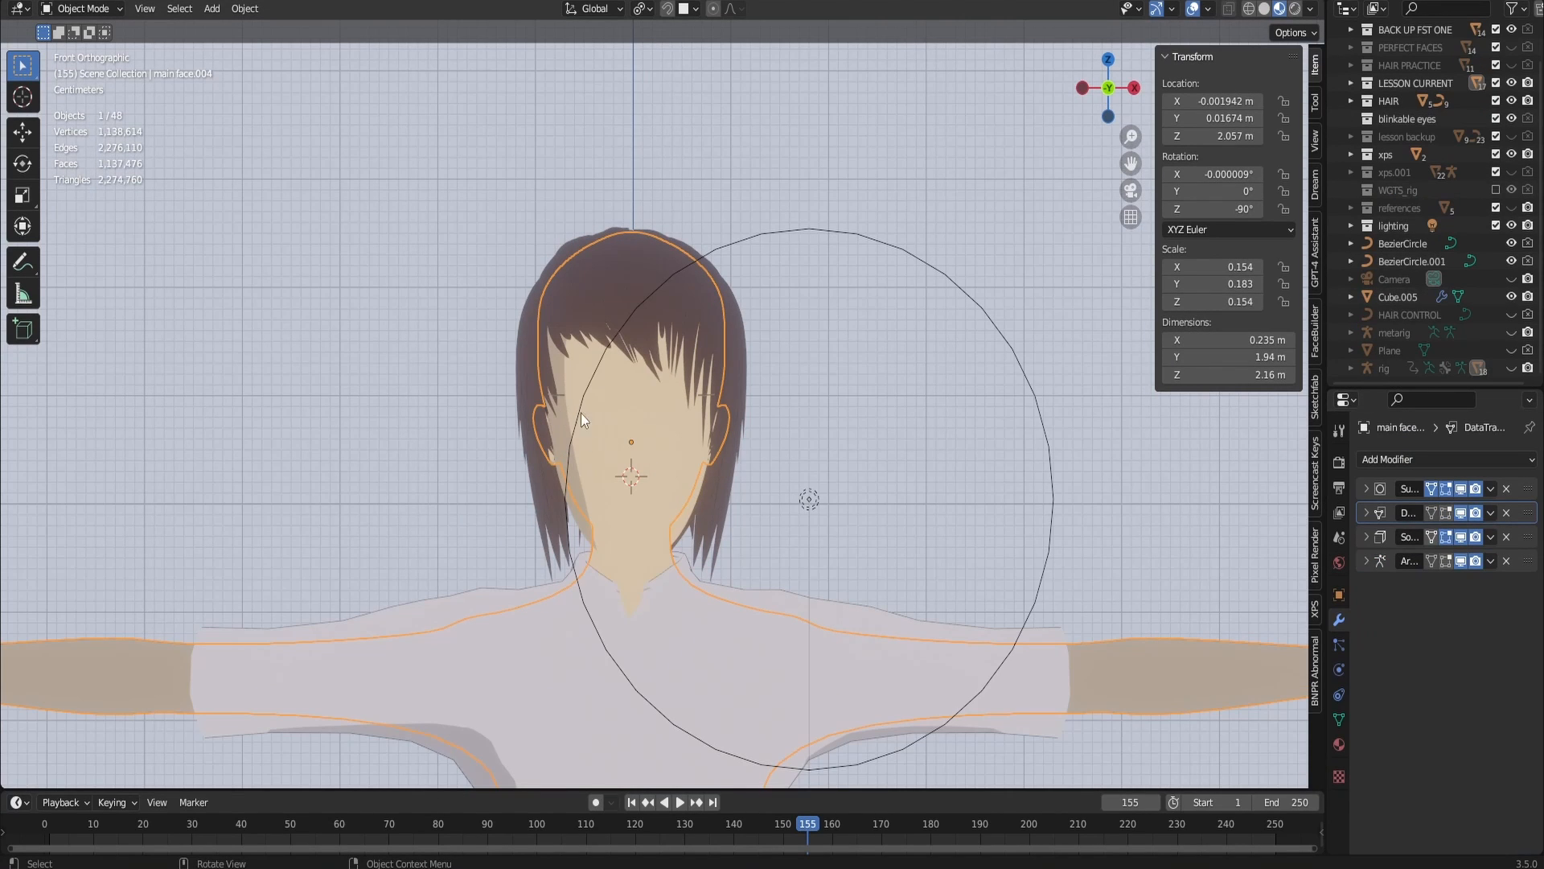
# - Hide Cube.005 and try sliding Light.001 sideways to the middle of the face to test its shading
pyautogui.click(1511, 296)
pyautogui.click(822, 513)
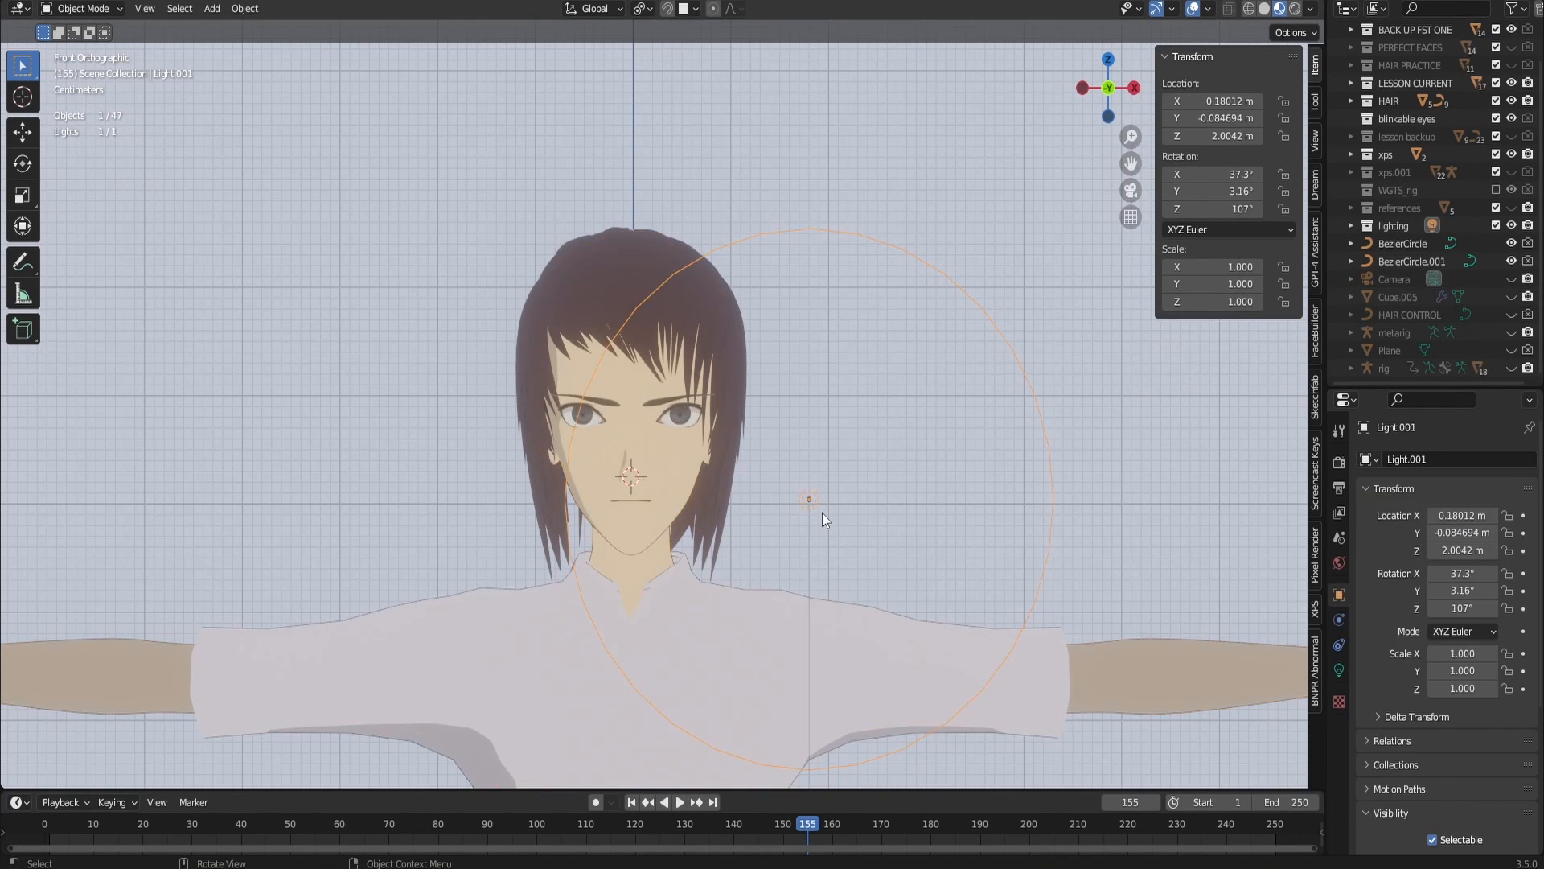
pyautogui.press('g')
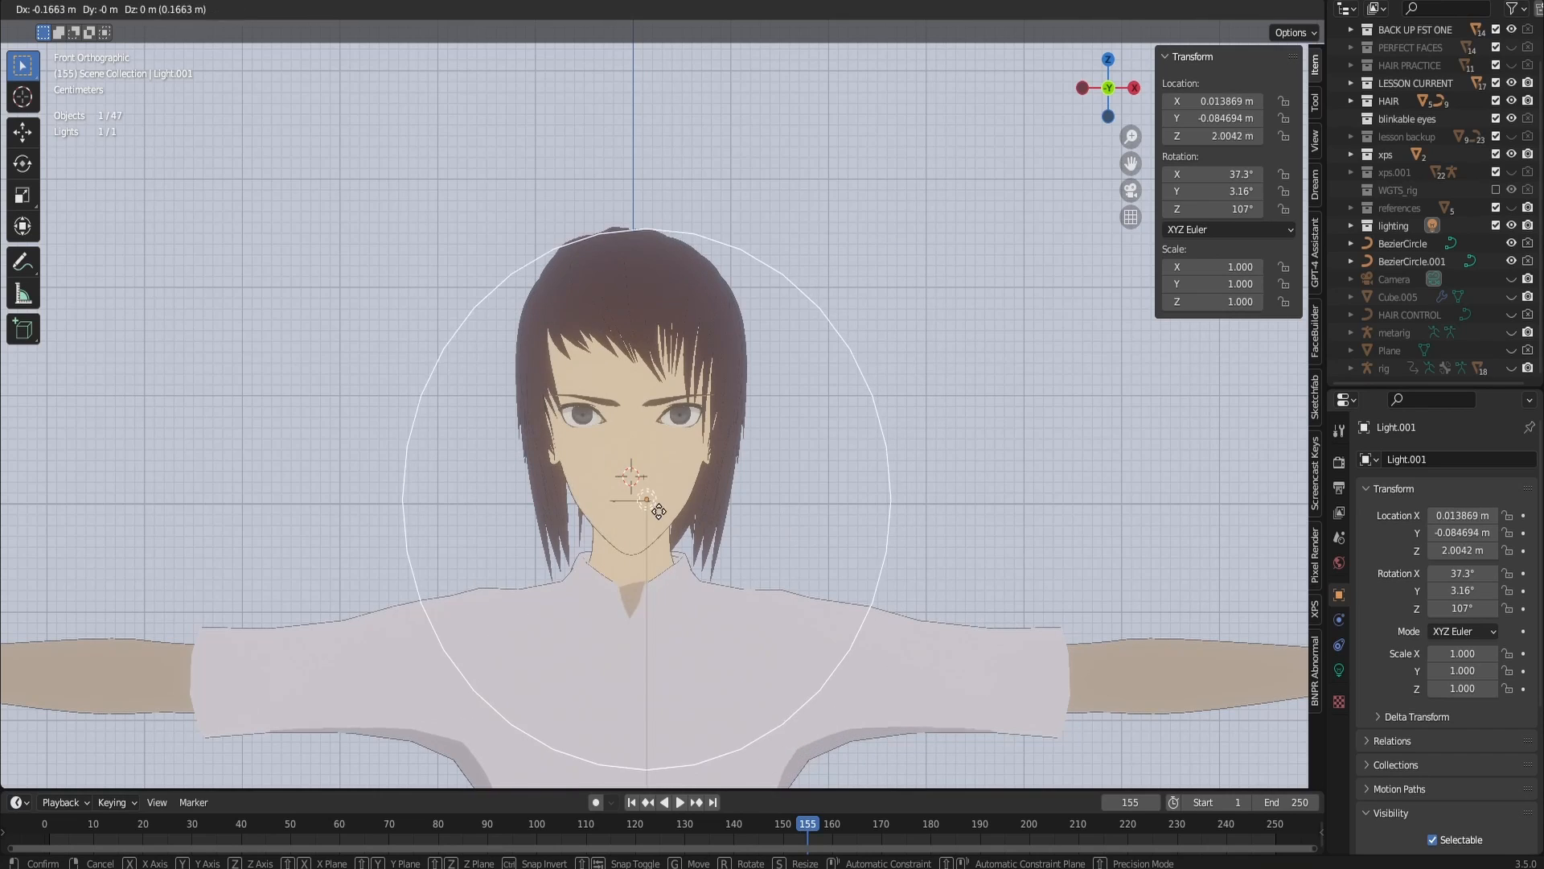
pyautogui.rightClick(658, 511)
pyautogui.click(979, 193)
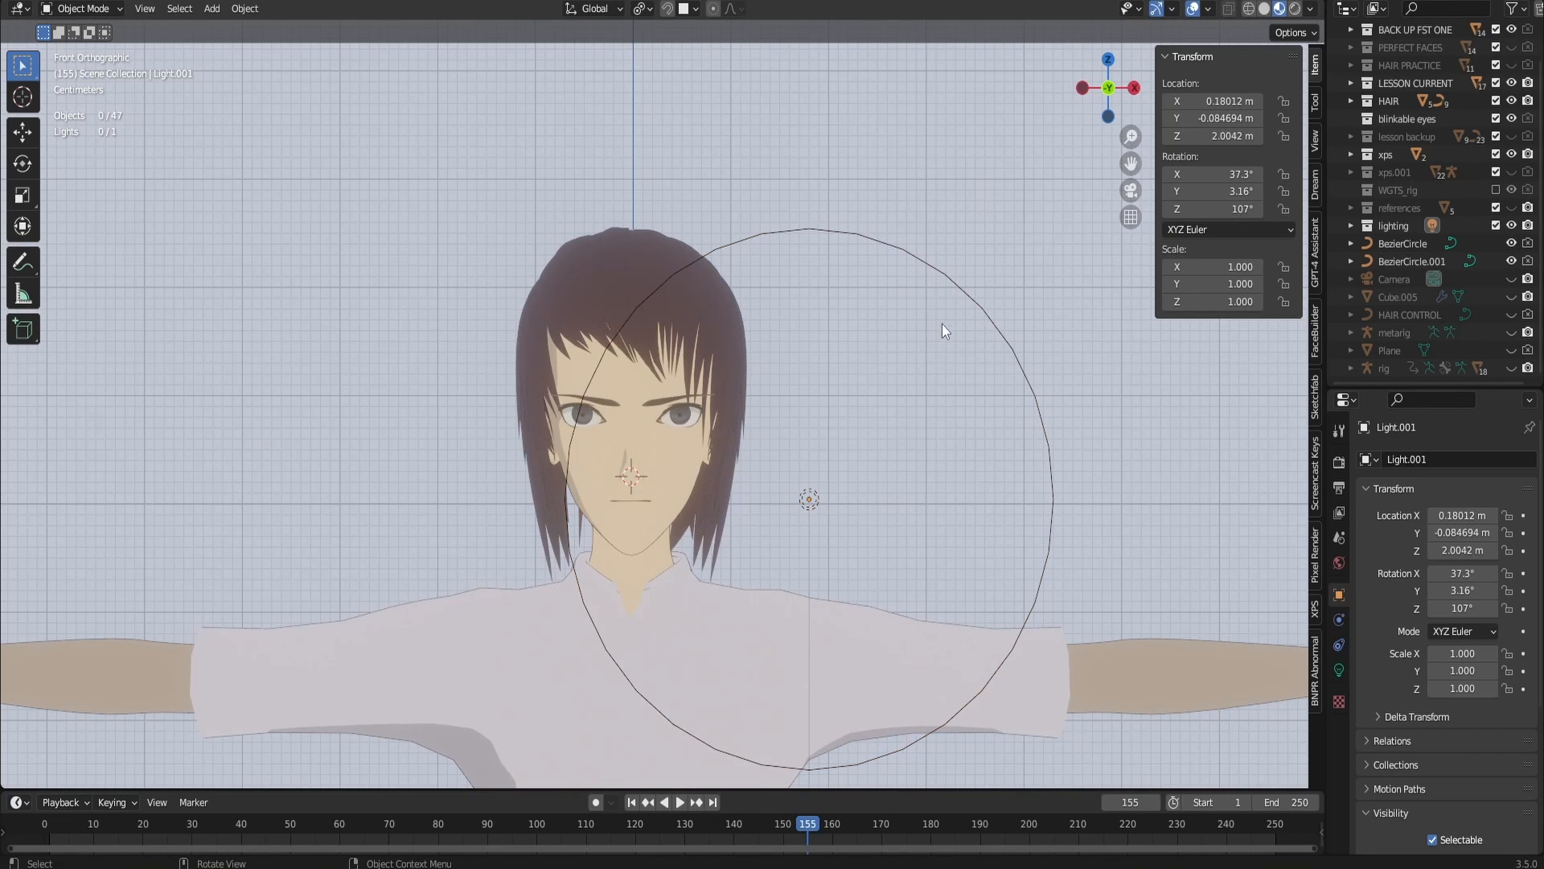
# - Inspect the shadow along the side of the face from close up and a slight angle, and hide Cube.005 again
pyautogui.scroll(4, 582, 451)
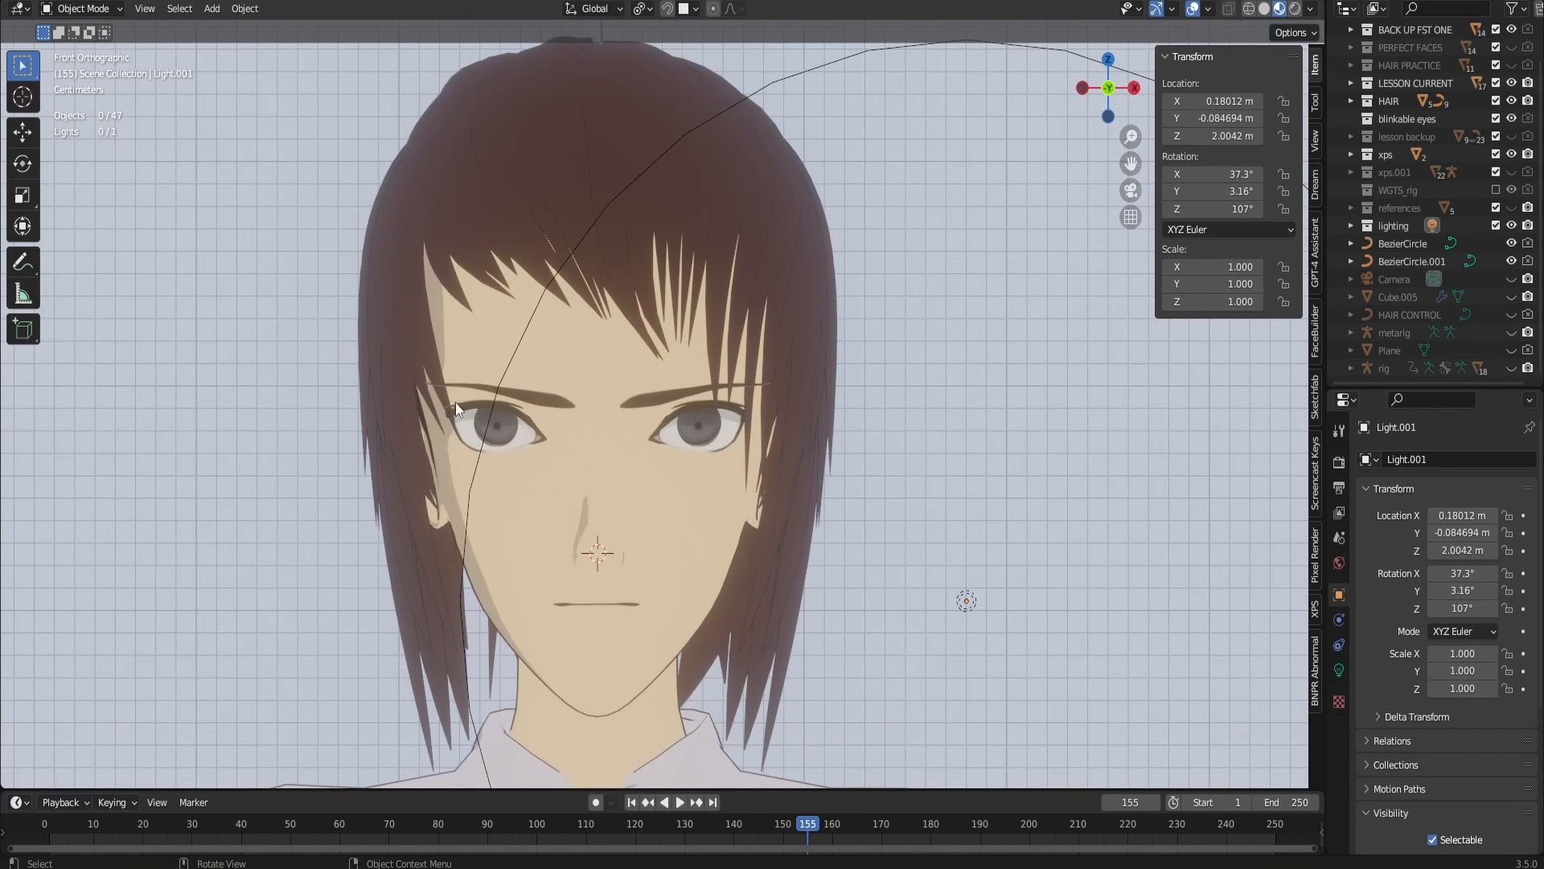
pyautogui.moveTo(1087, 87)
pyautogui.mouseDown()
pyautogui.moveTo(1046, 121)
pyautogui.moveTo(1105, 90)
pyautogui.mouseUp()
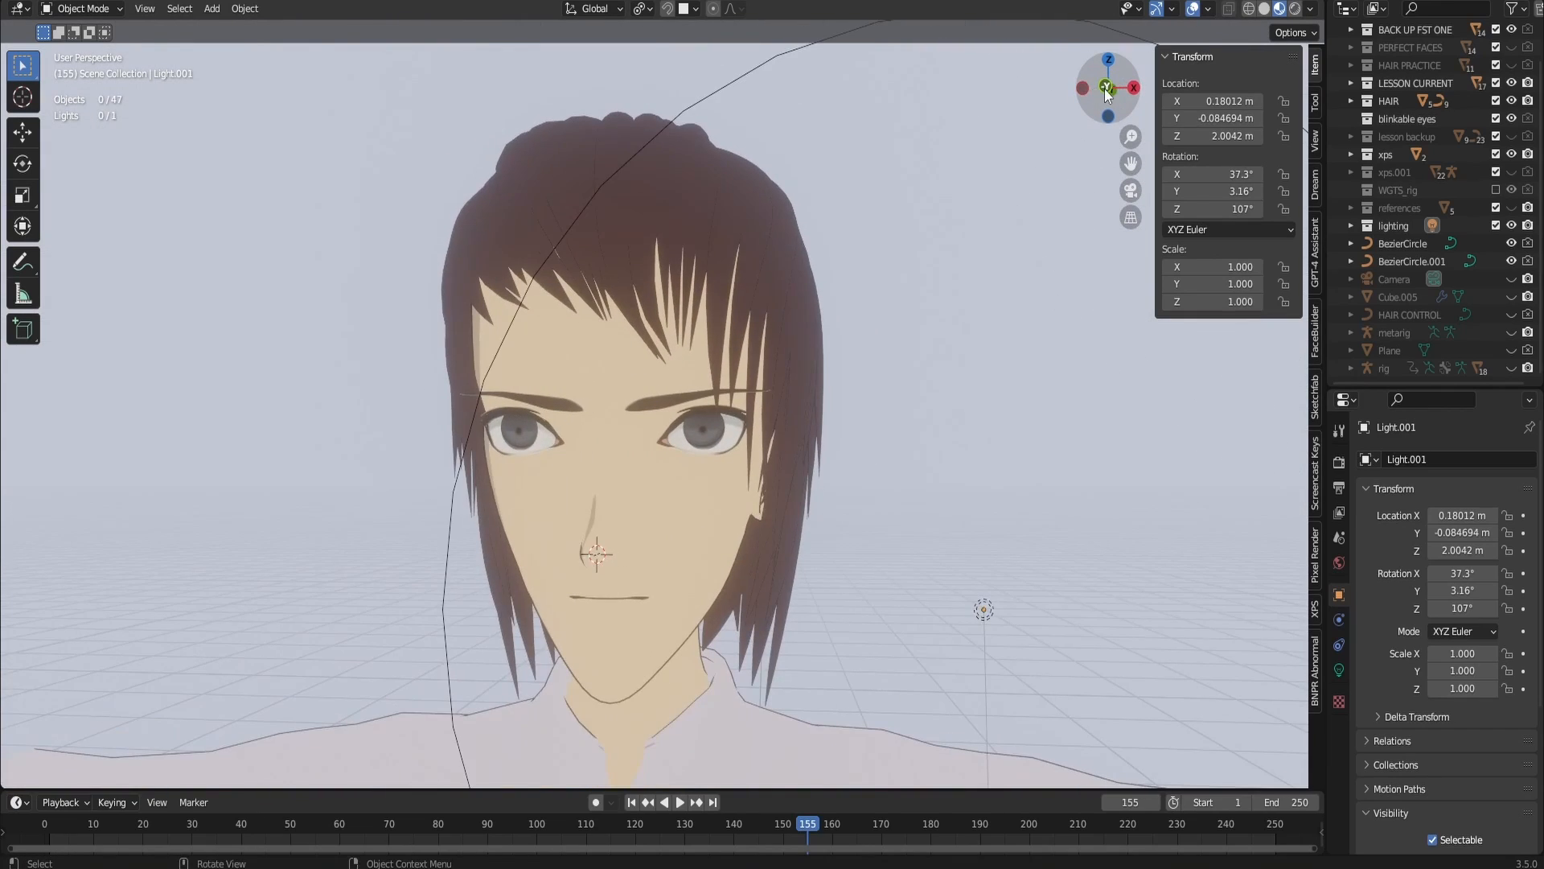
pyautogui.click(1105, 89)
pyautogui.scroll(-3, 607, 444)
pyautogui.scroll(2, 607, 451)
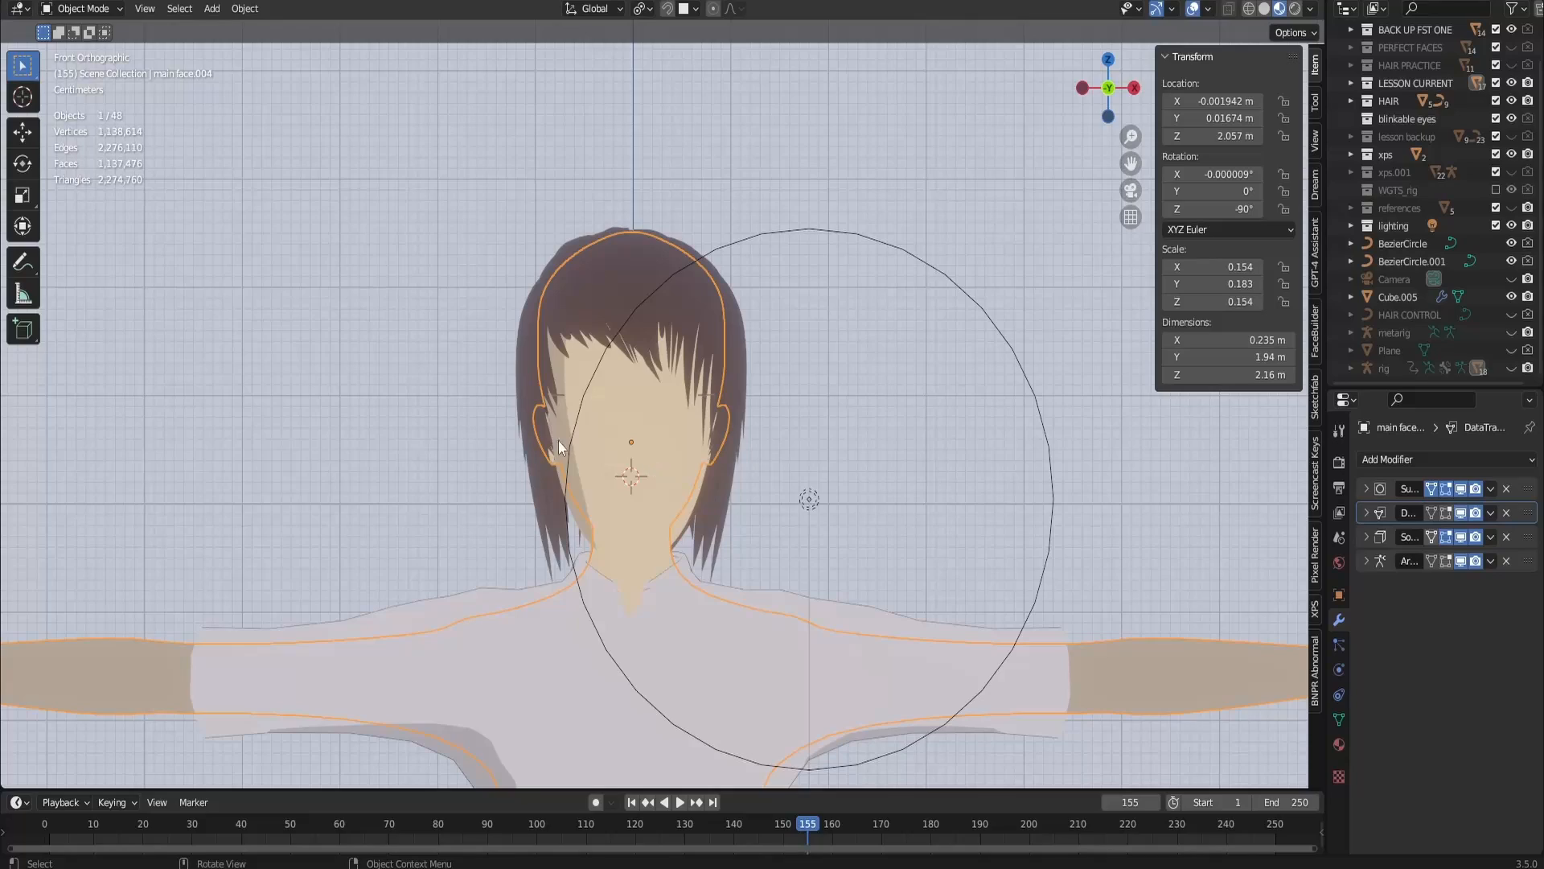
pyautogui.click(1511, 297)
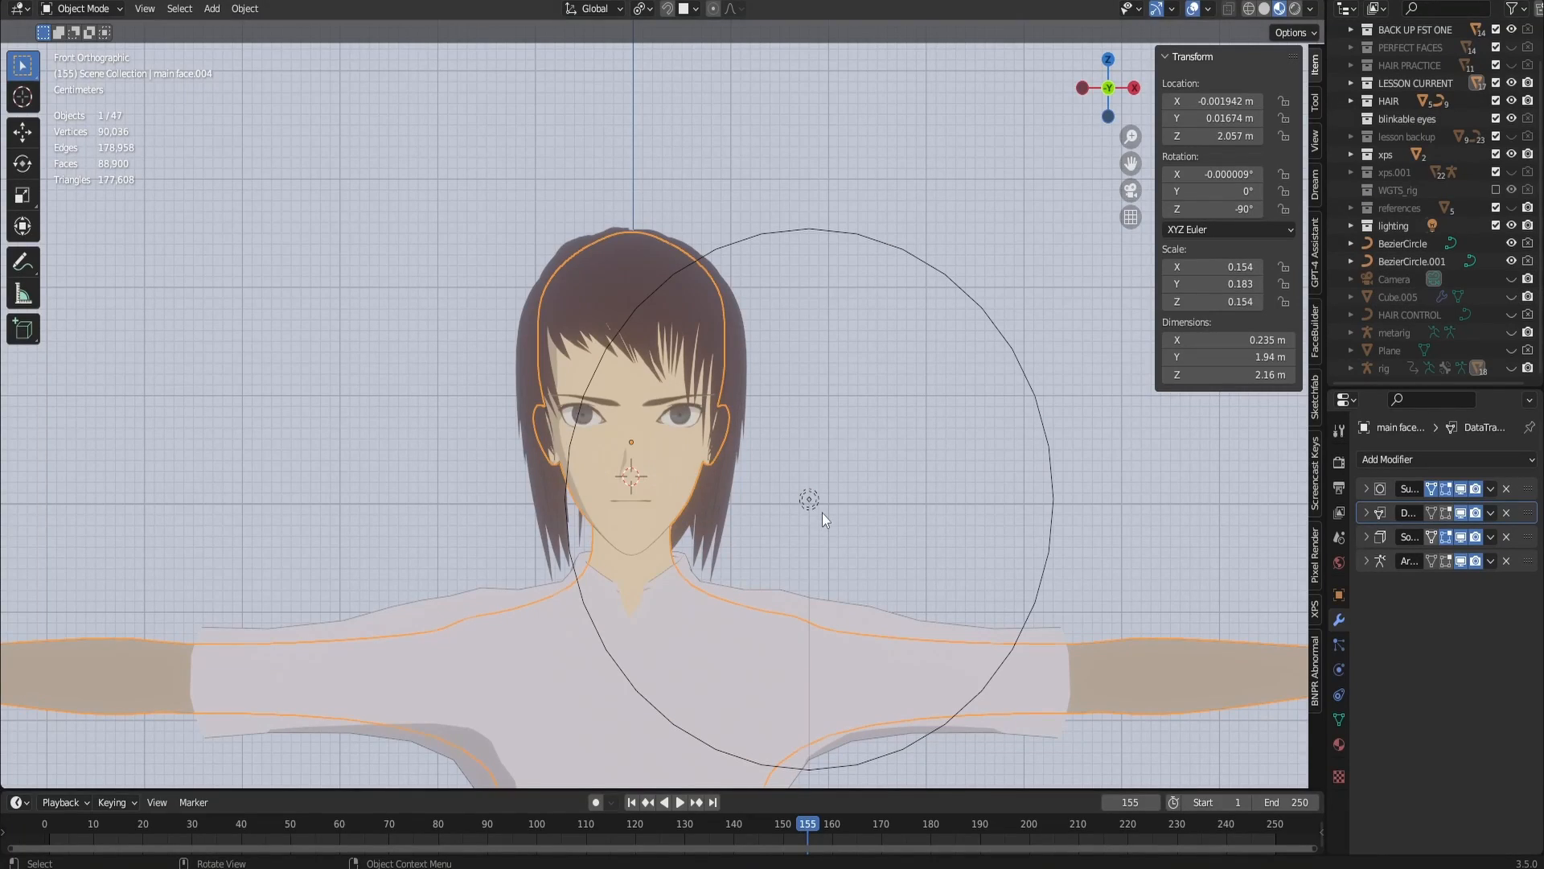